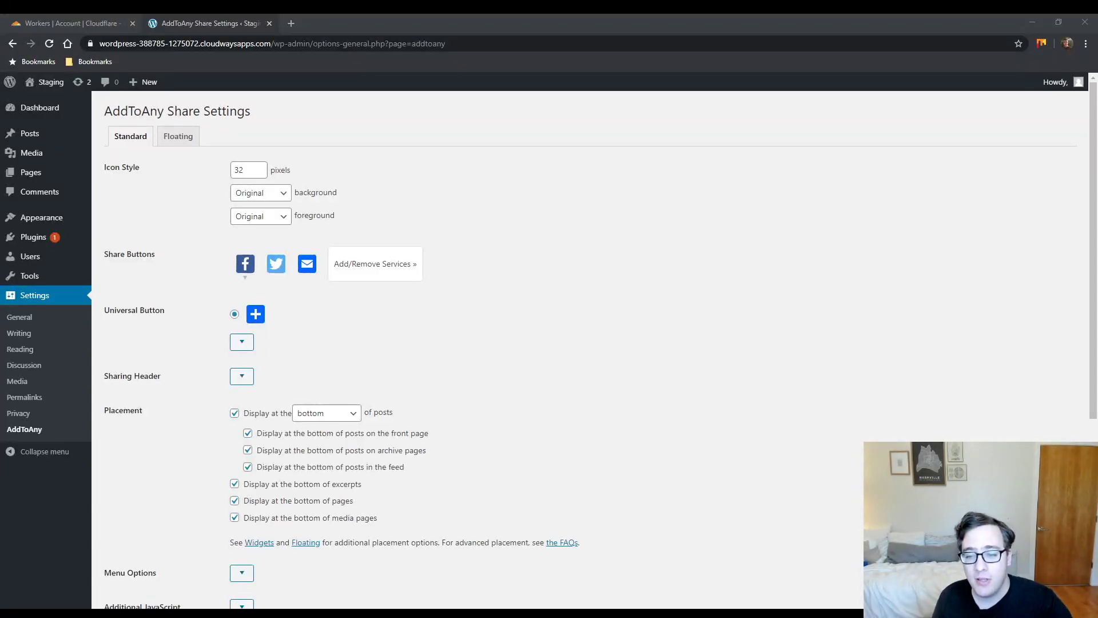
# Step: Close the Cloudflare Workers tab, leaving the AddToAny Share Settings page open
pyautogui.click(132, 24)
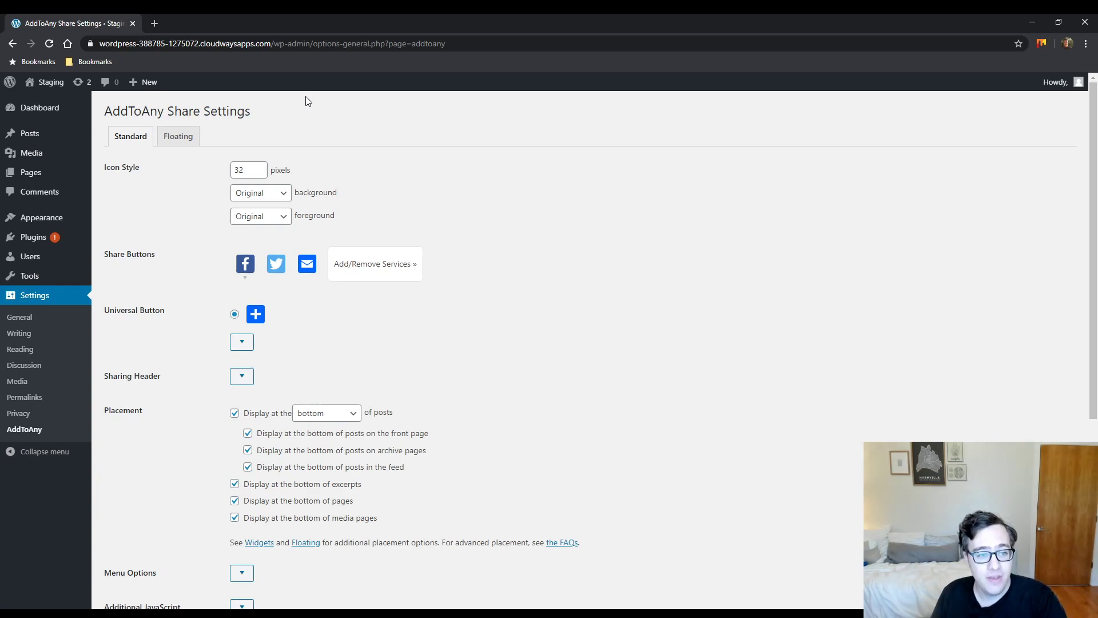
# Step: Open the live 'Some Useful Links for You to Get Started' post and scroll to its share buttons
pyautogui.click(46, 83)
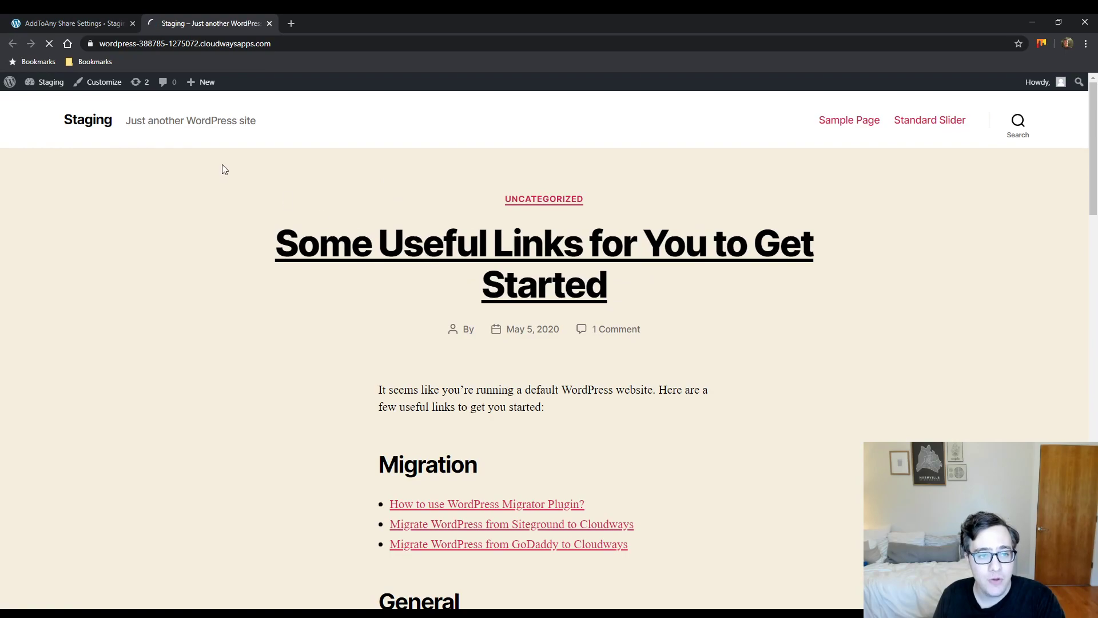
pyautogui.scroll(-5, 200, 177)
pyautogui.scroll(-20, 191, 185)
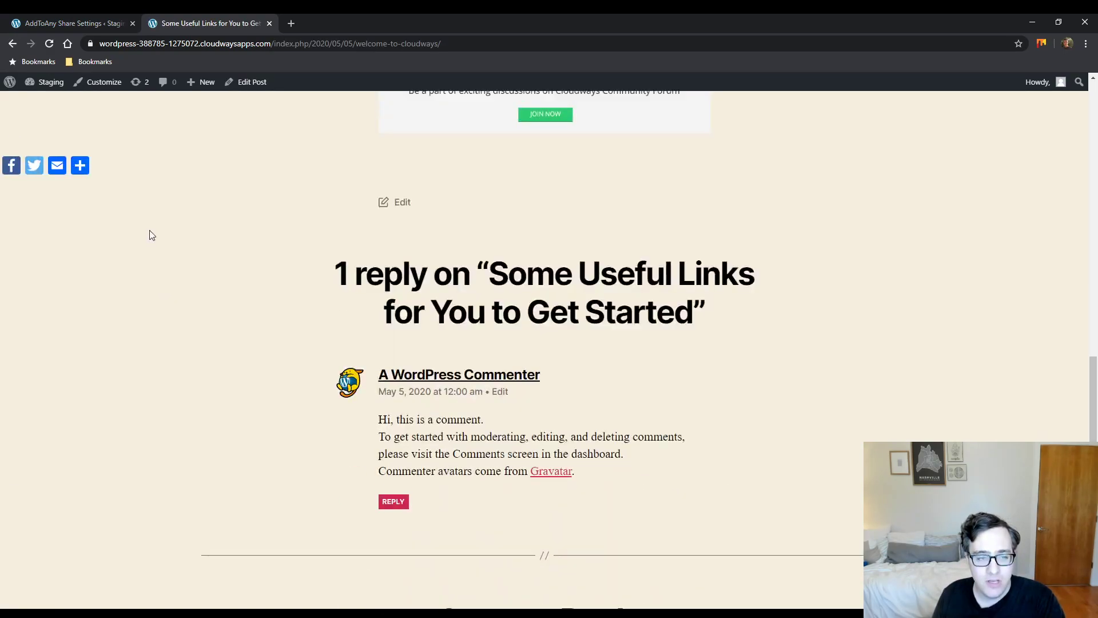
pyautogui.scroll(5, 150, 235)
pyautogui.scroll(-1, 159, 253)
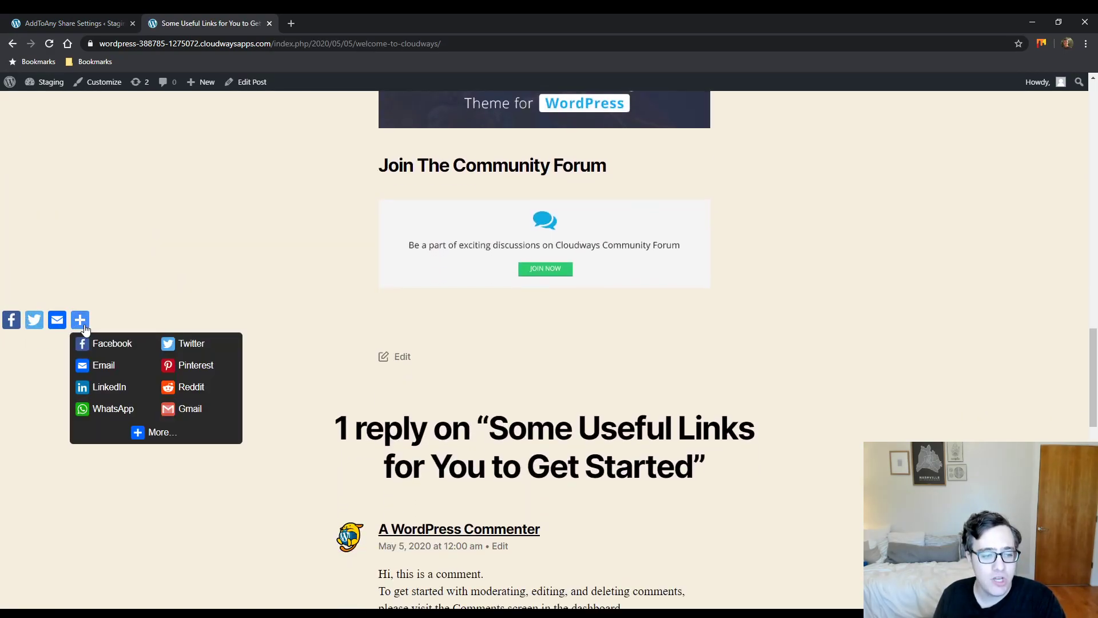
pyautogui.scroll(-4, 115, 189)
pyautogui.scroll(3, 126, 210)
pyautogui.click(75, 23)
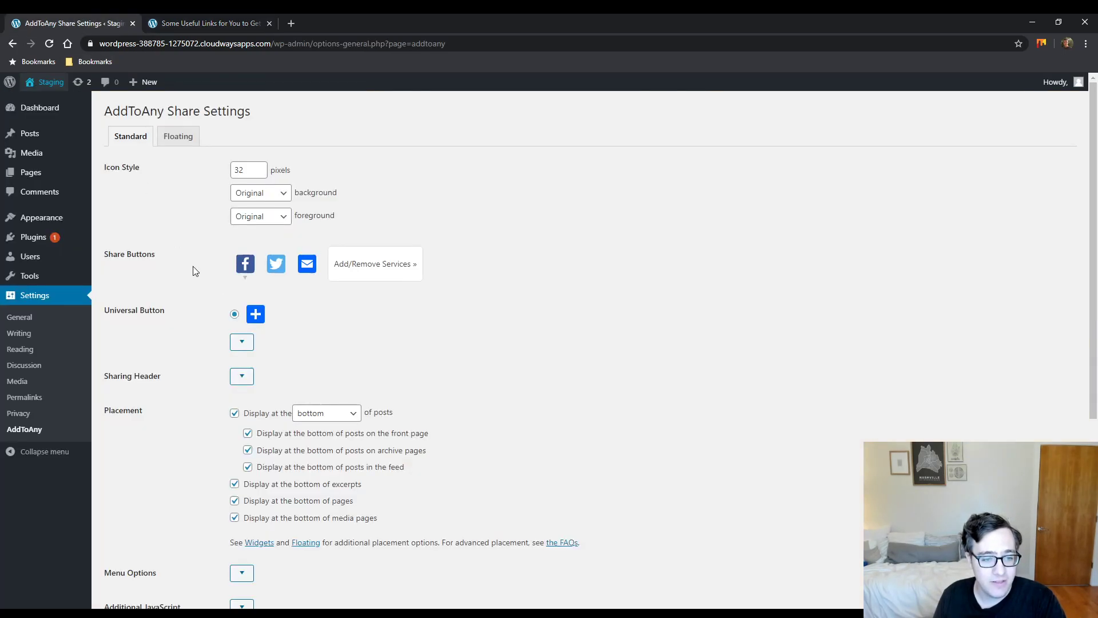
pyautogui.click(203, 20)
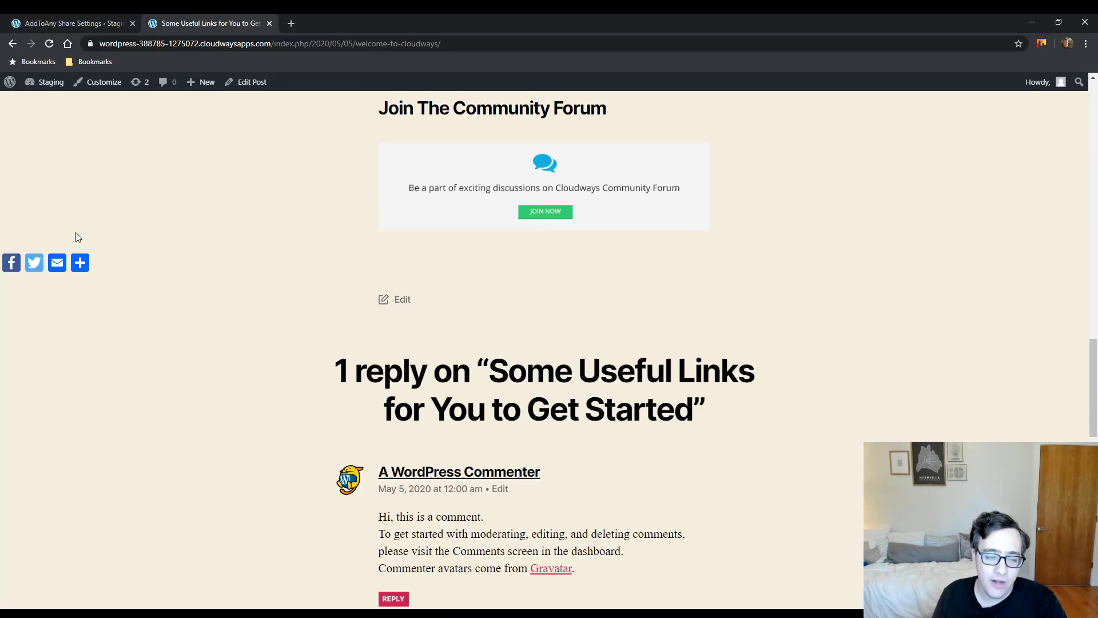
pyautogui.moveTo(77, 266)
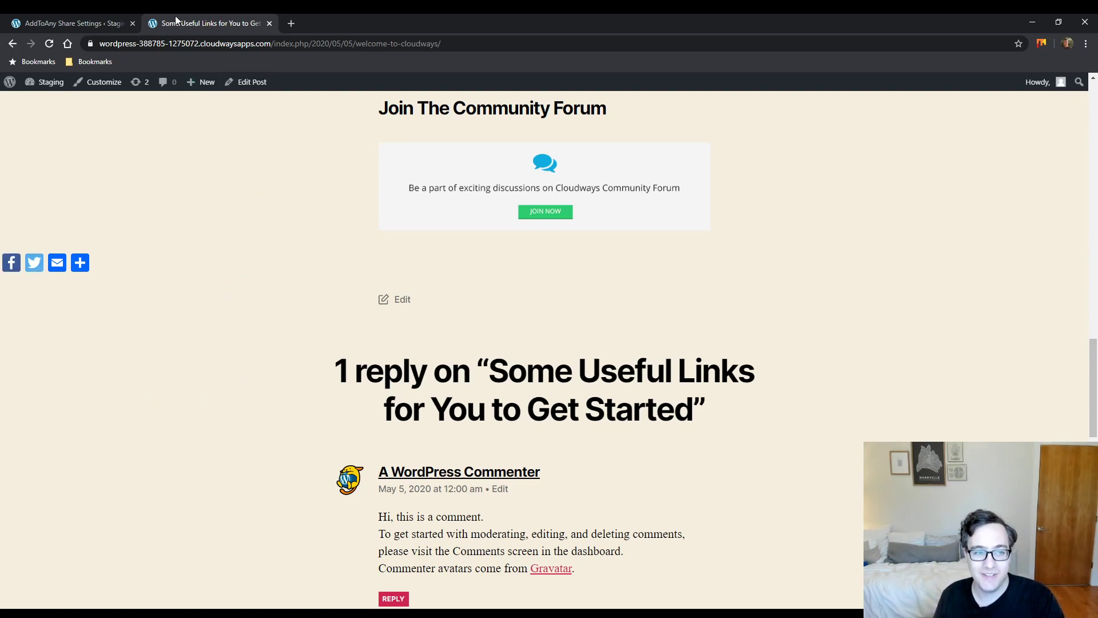
# Step: Change the AddToAny icon size from 32 to 36 pixels and save
pyautogui.click(123, 22)
pyautogui.doubleClick(243, 170)
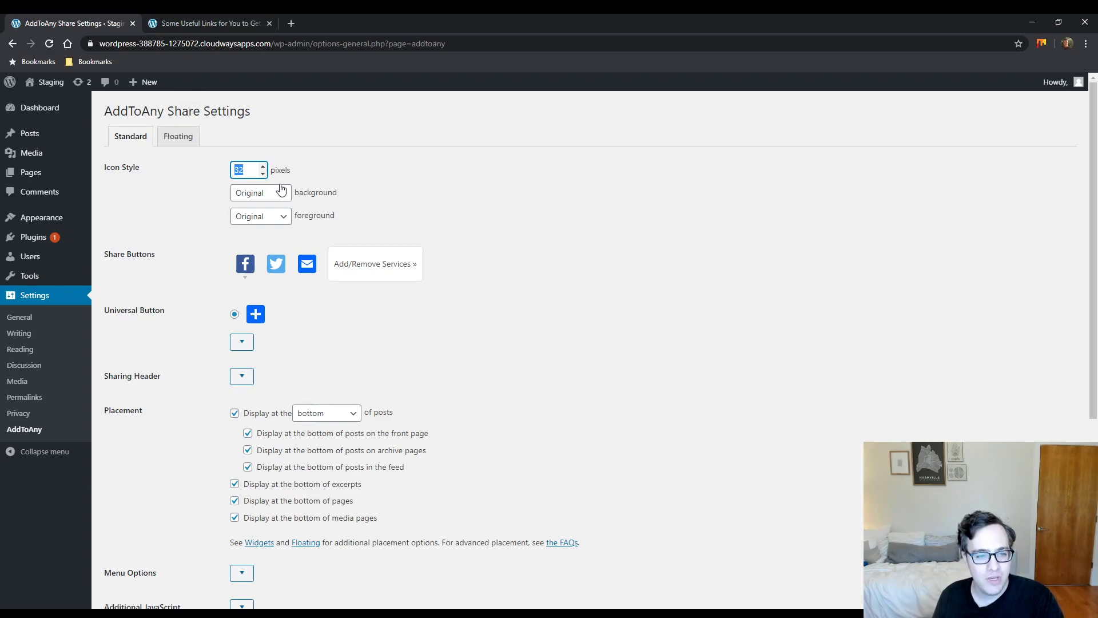
pyautogui.write('3')
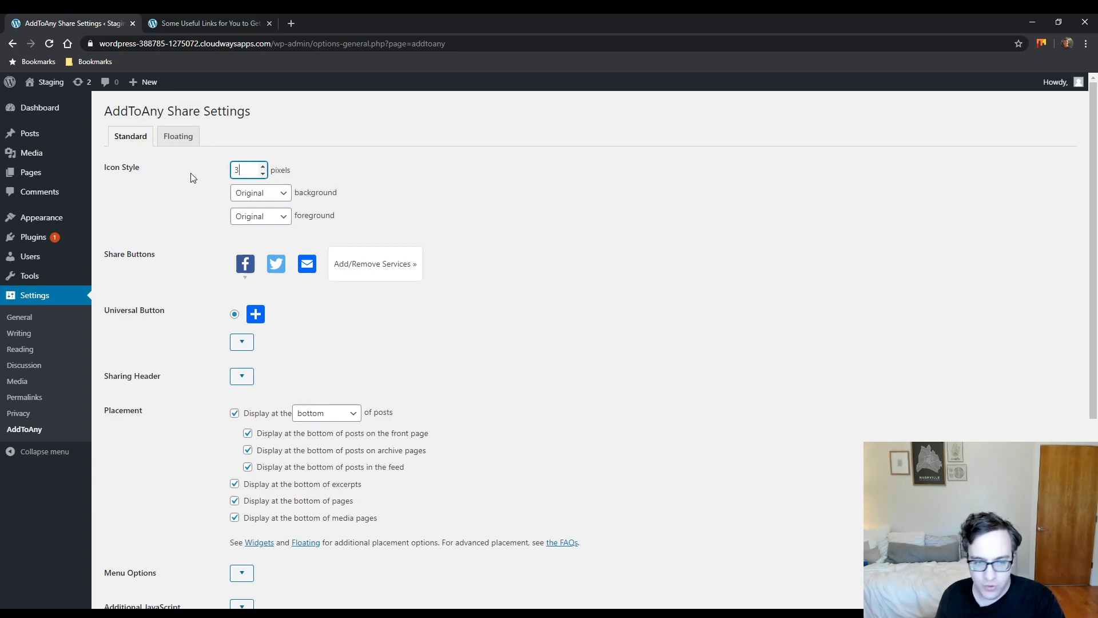
pyautogui.write('5')
pyautogui.scroll(-3, 194, 178)
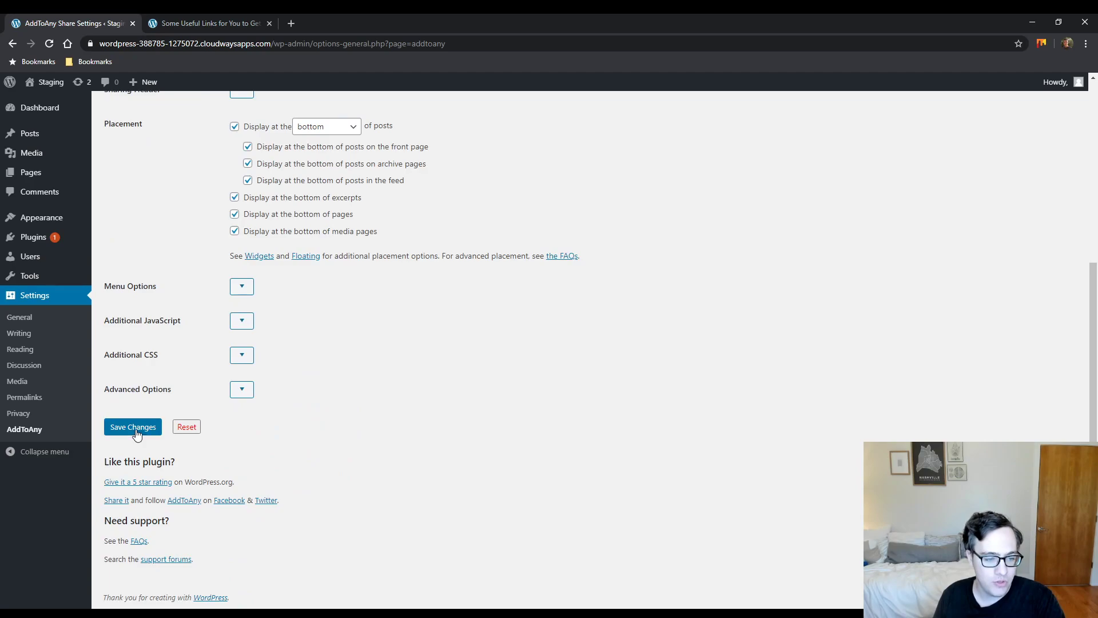
pyautogui.click(120, 428)
pyautogui.scroll(1, 215, 167)
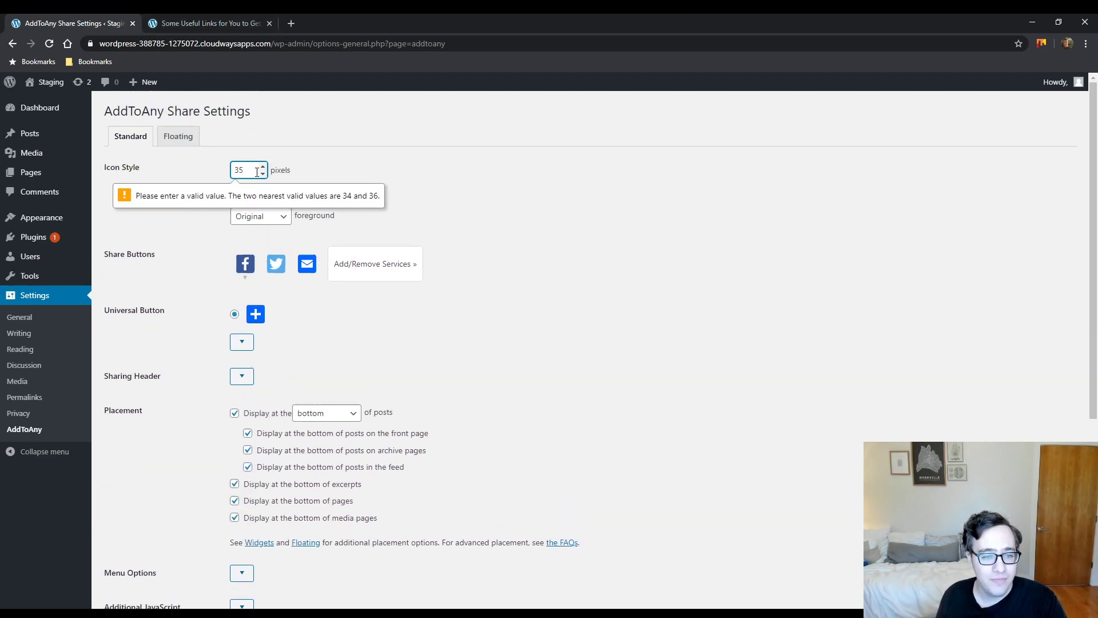
pyautogui.click(262, 174)
pyautogui.scroll(-5, 154, 400)
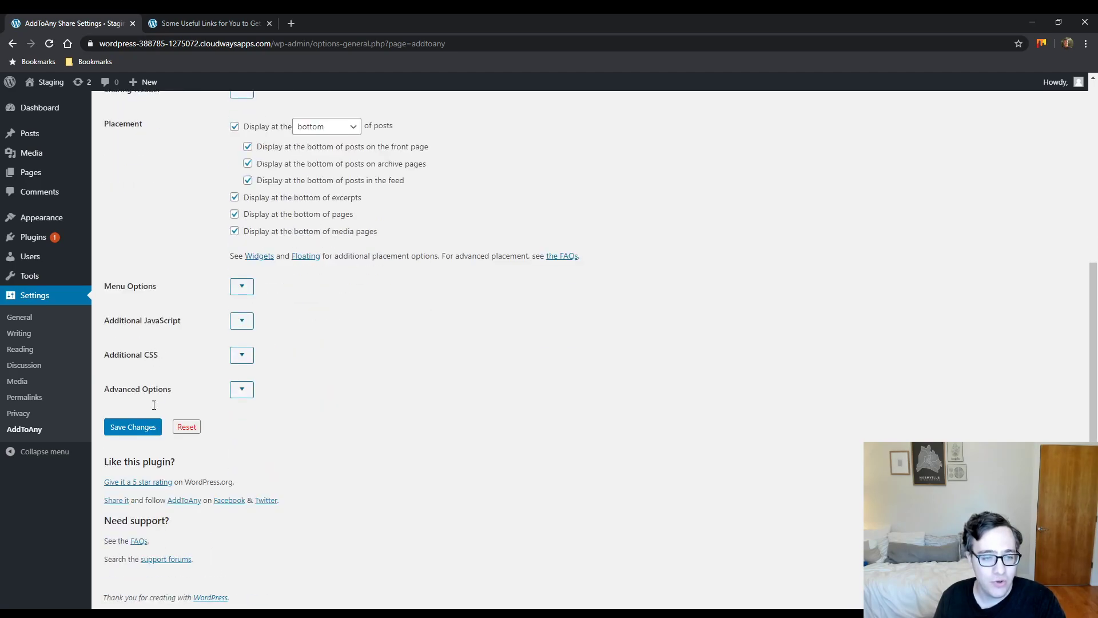
pyautogui.click(144, 435)
# Step: Check the post, then set the icon size to 40 pixels, save, and reload the post
pyautogui.click(197, 23)
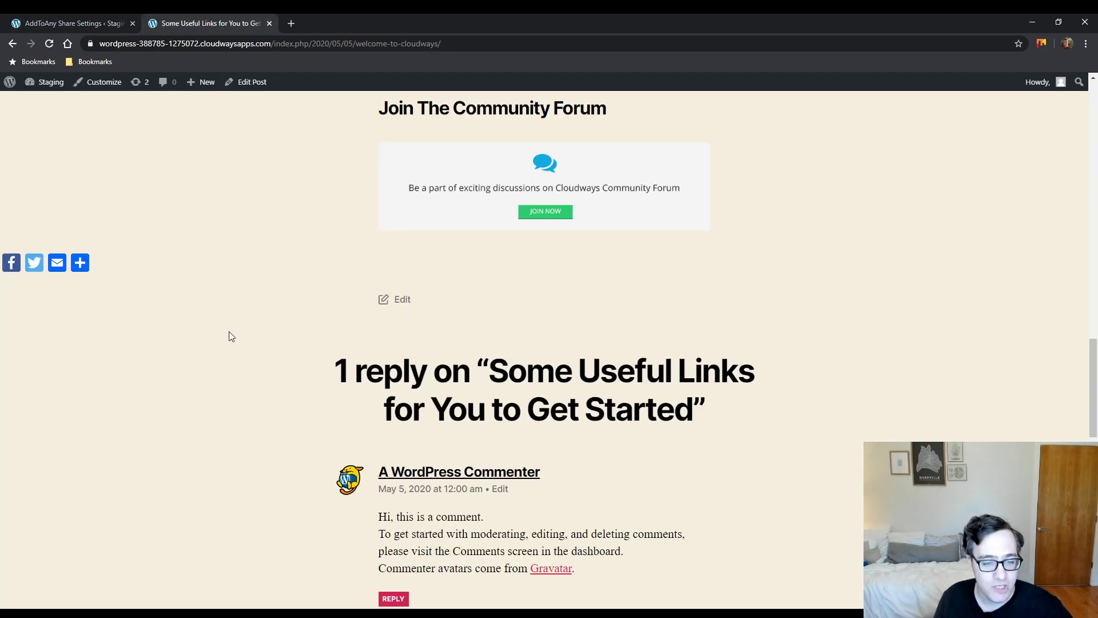
pyautogui.hotkey('ctrl', 'pageup')
pyautogui.moveTo(251, 204); pyautogui.dragTo(231, 203)
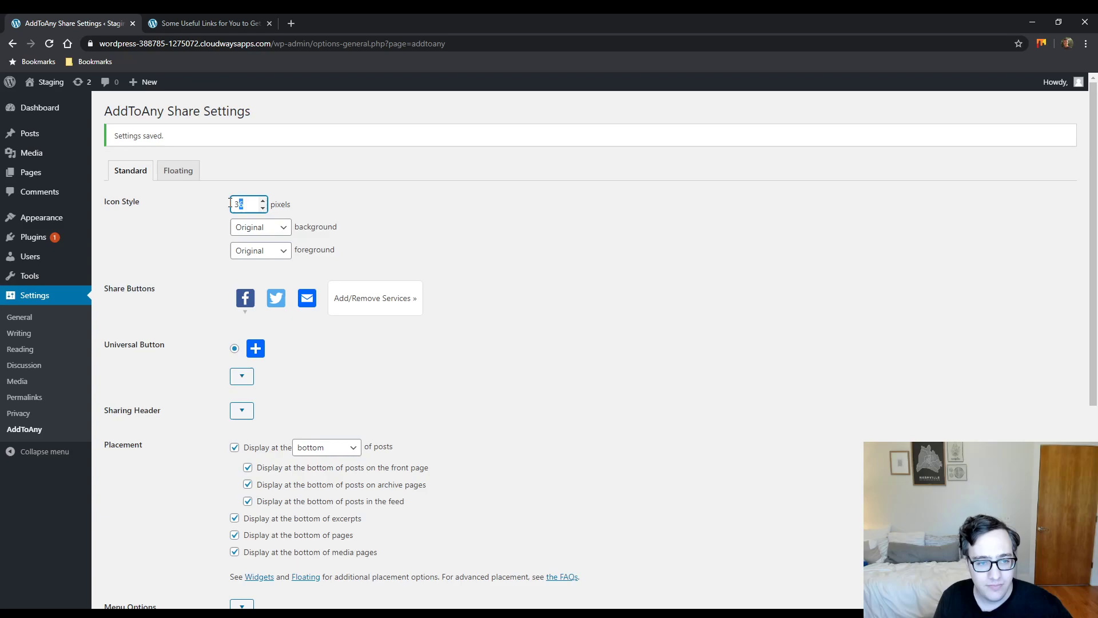
pyautogui.press('BackSpace')
pyautogui.press('BackSpace')
pyautogui.write('40')
pyautogui.scroll(-2, 151, 411)
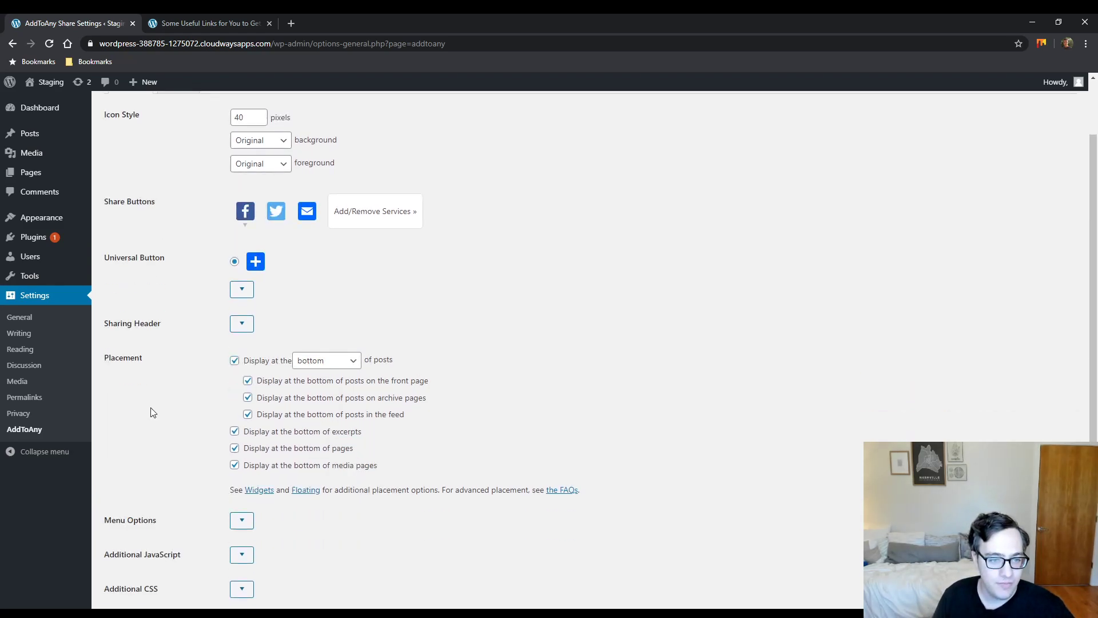
pyautogui.scroll(-3, 162, 490)
pyautogui.click(143, 488)
pyautogui.hotkey('ctrl', 'pagedown')
pyautogui.press('F5')
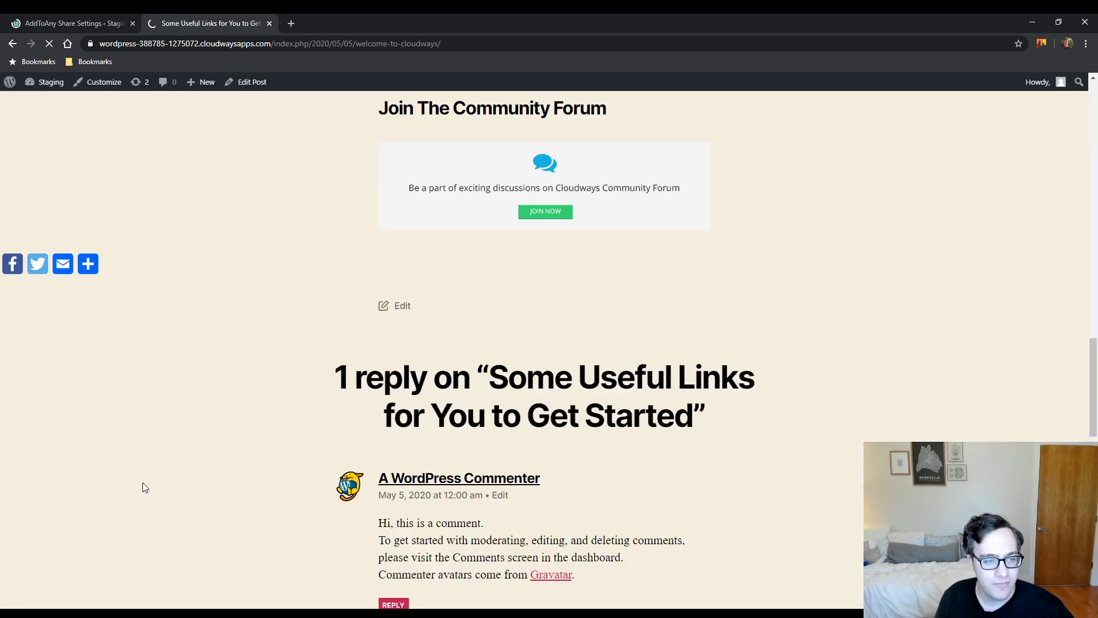
# Step: Enlarge the icons past 40 pixels toward 100, save, and reload the post to compare
pyautogui.hotkey('ctrl', 'pageup')
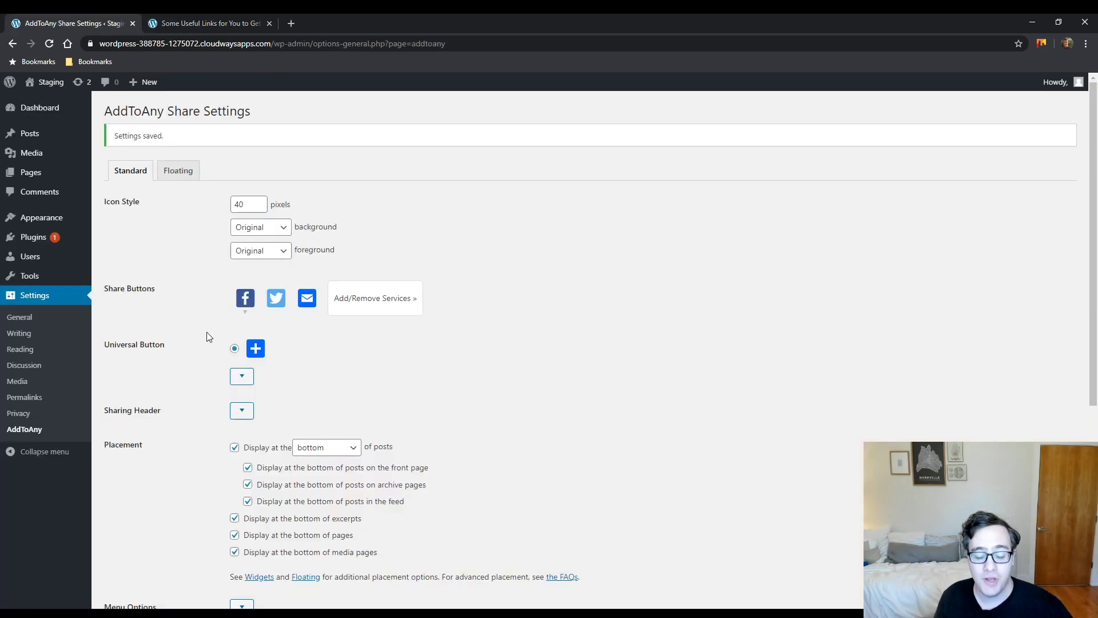
pyautogui.doubleClick(240, 204)
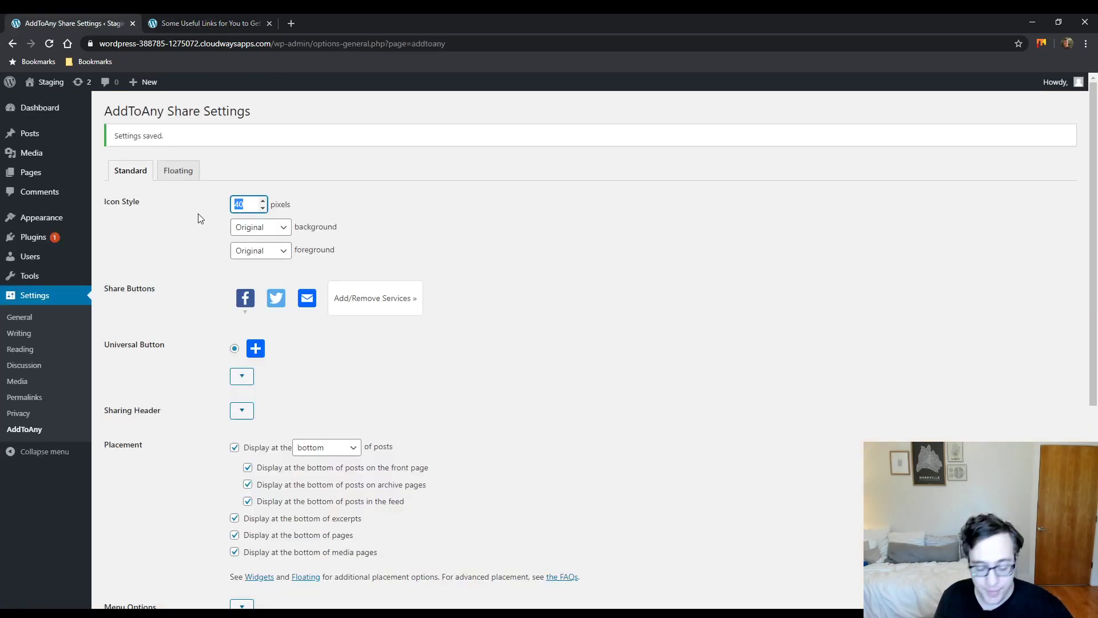
pyautogui.write('50')
pyautogui.scroll(-5, 193, 204)
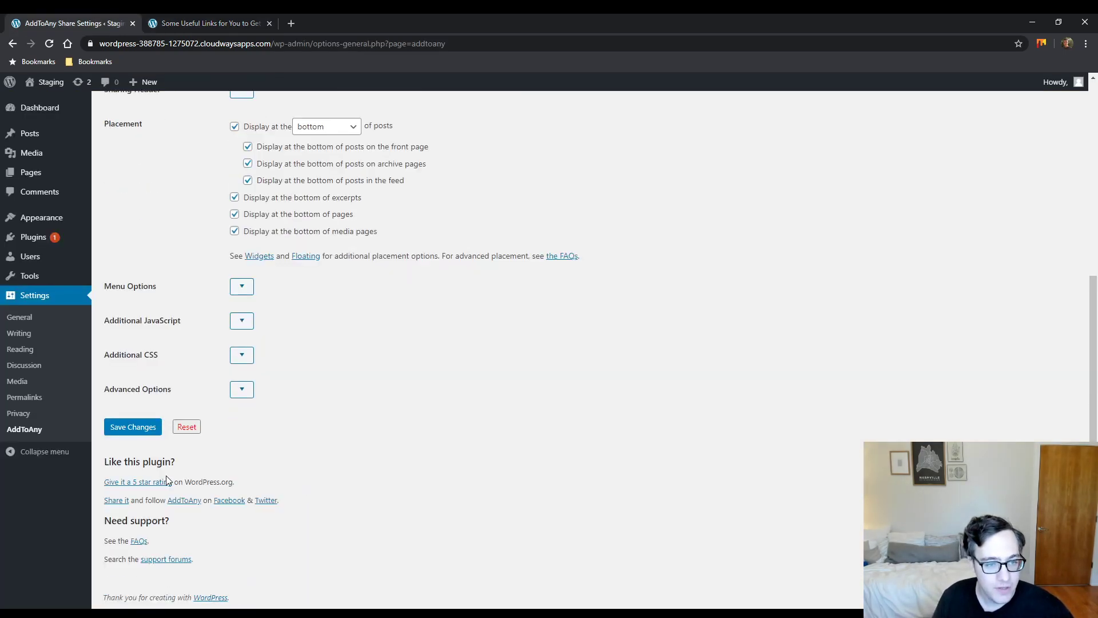
pyautogui.click(139, 434)
pyautogui.hotkey('ctrl', 'pagedown')
pyautogui.hotkey('ctrl', 'r')
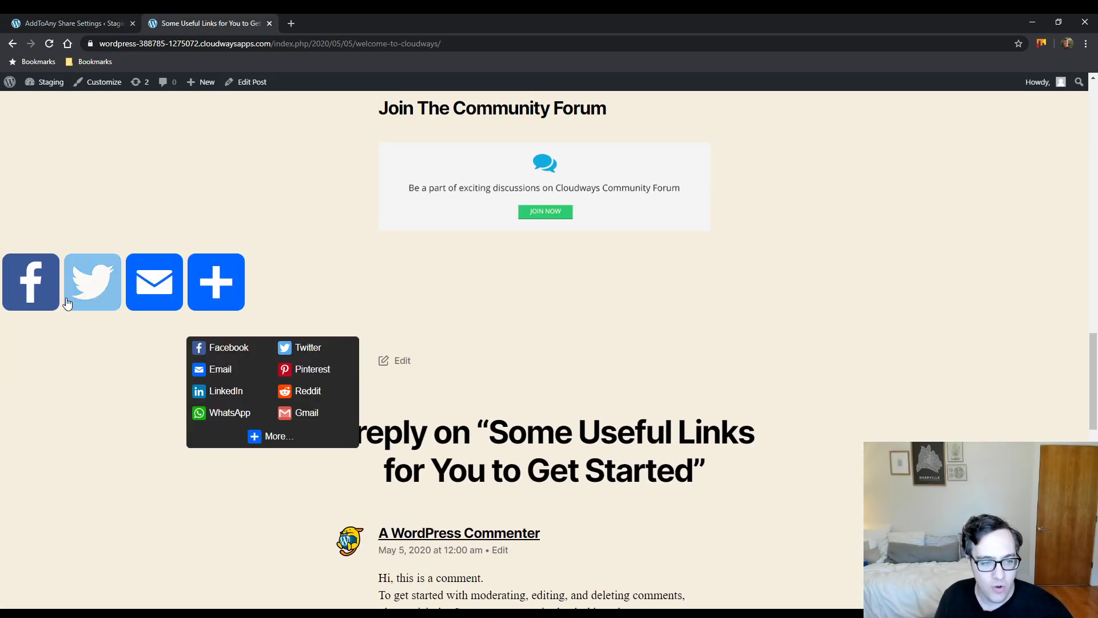
pyautogui.hotkey('ctrl', 'pageup')
pyautogui.doubleClick(256, 204)
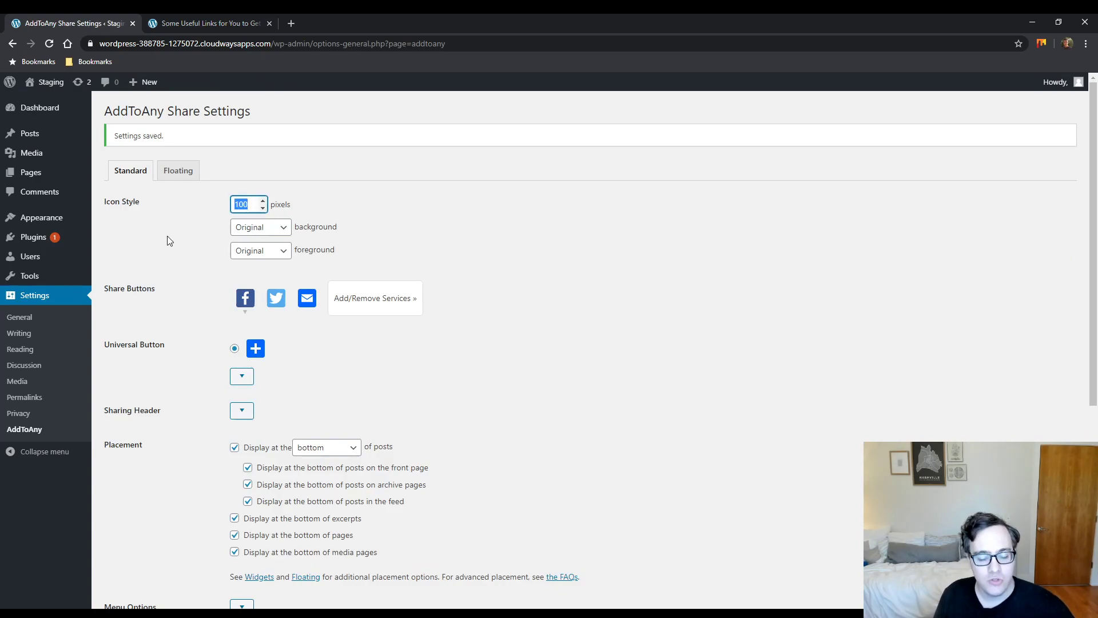
# Step: Switch the icon background to Transparent, save, and reload the post to see plain white icons
pyautogui.click(244, 231)
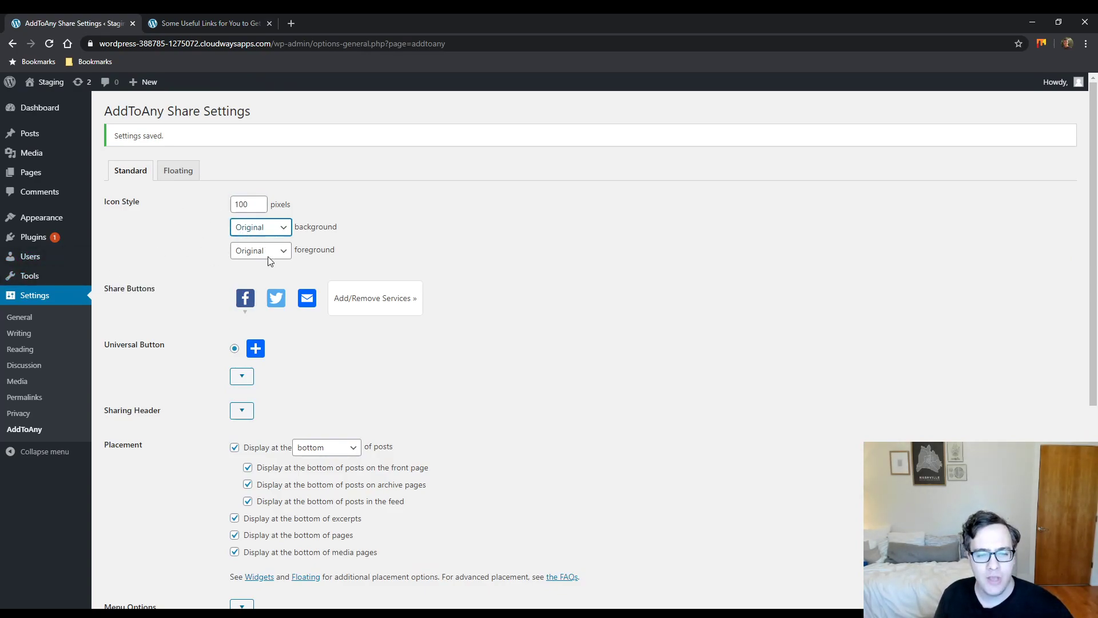
pyautogui.press('Down')
pyautogui.scroll(-6, 171, 343)
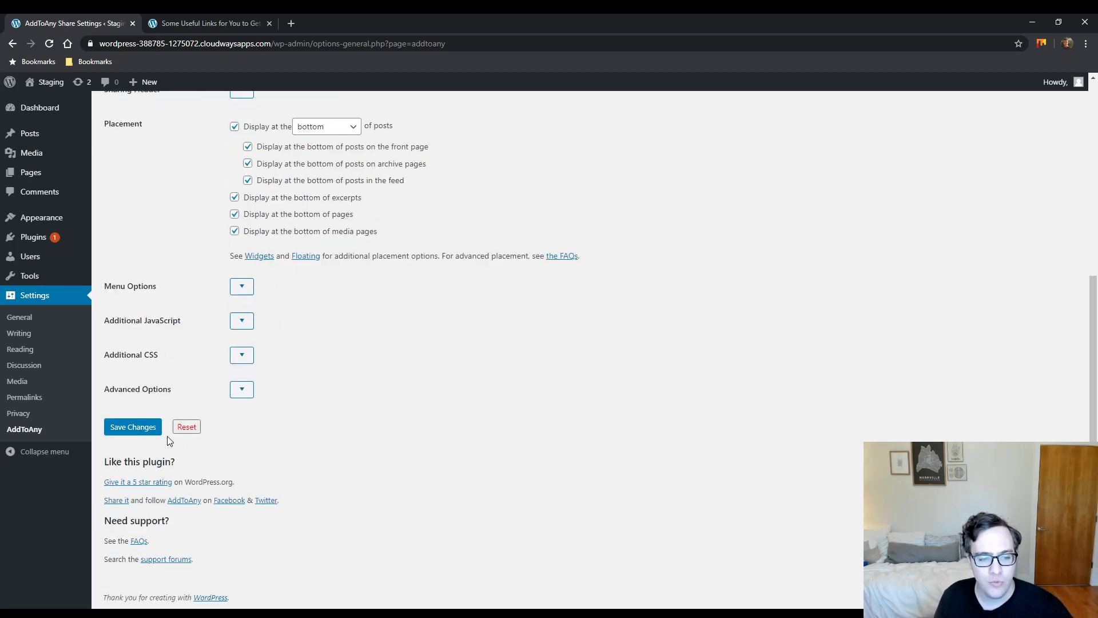
pyautogui.click(145, 428)
pyautogui.hotkey('ctrl', 'Tab')
pyautogui.press('F5')
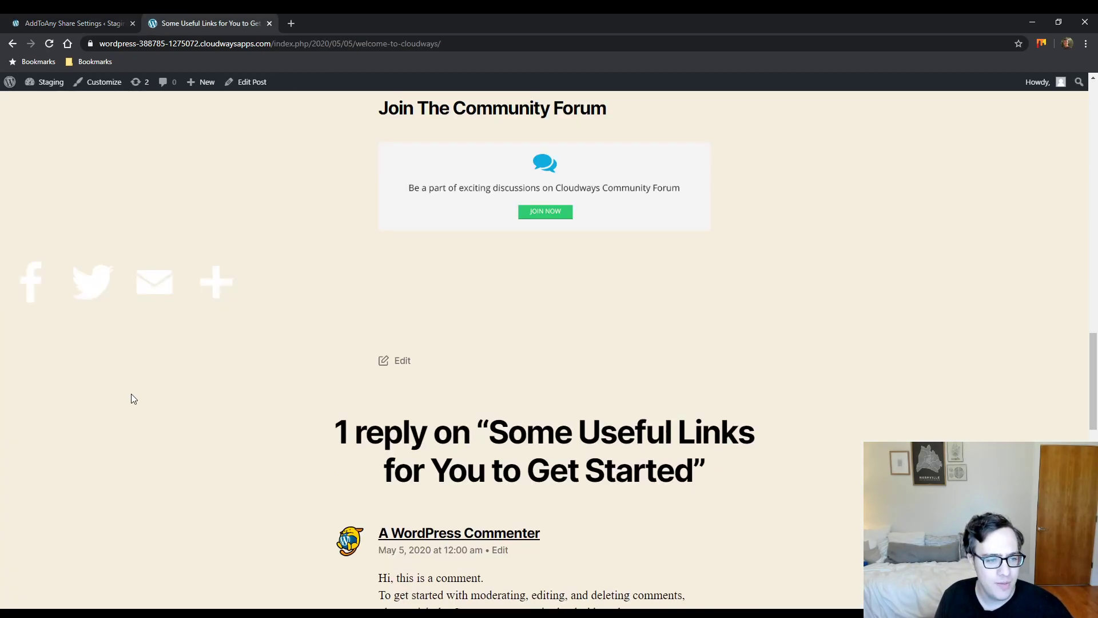
pyautogui.moveTo(217, 298)
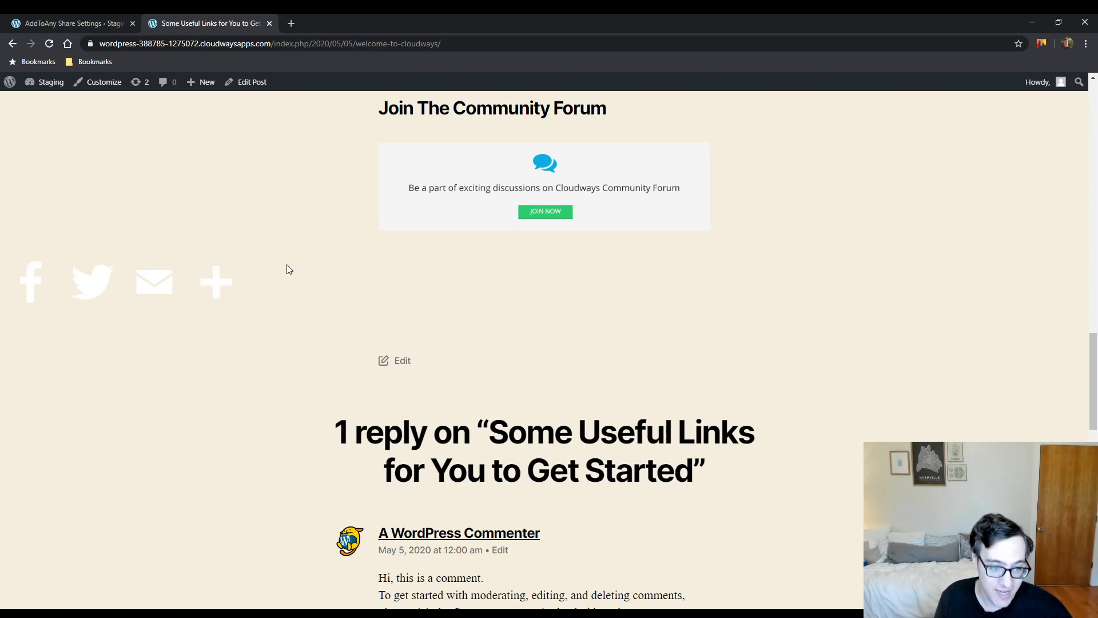
pyautogui.hotkey('ctrl', 'Tab')
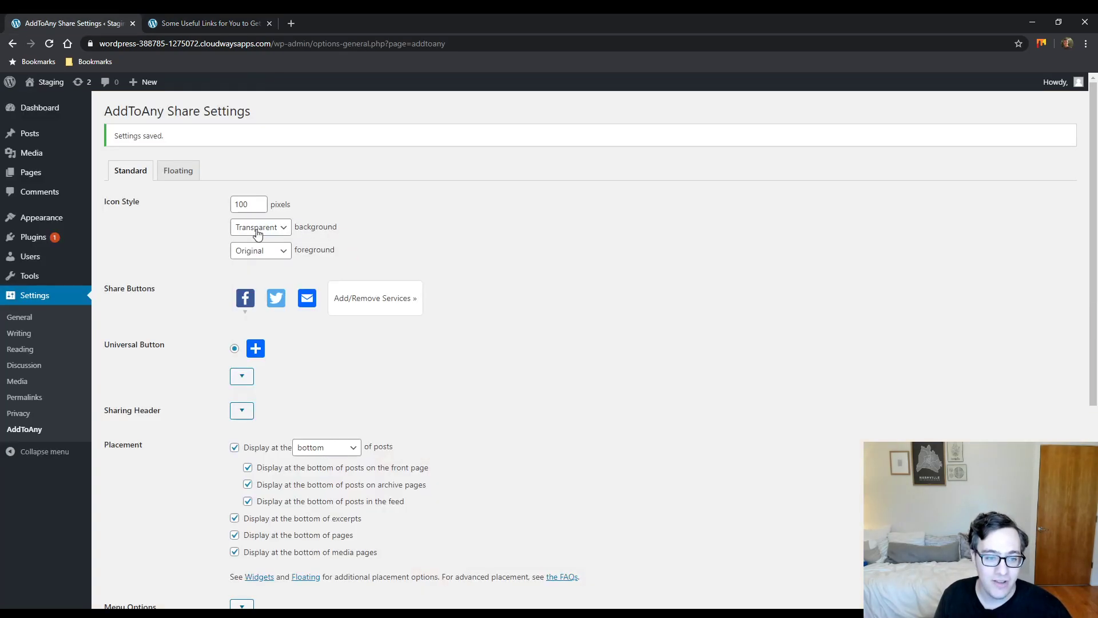
# Step: Set the icon size to 32 pixels with a custom black foreground, save, and reload the post
pyautogui.doubleClick(241, 204)
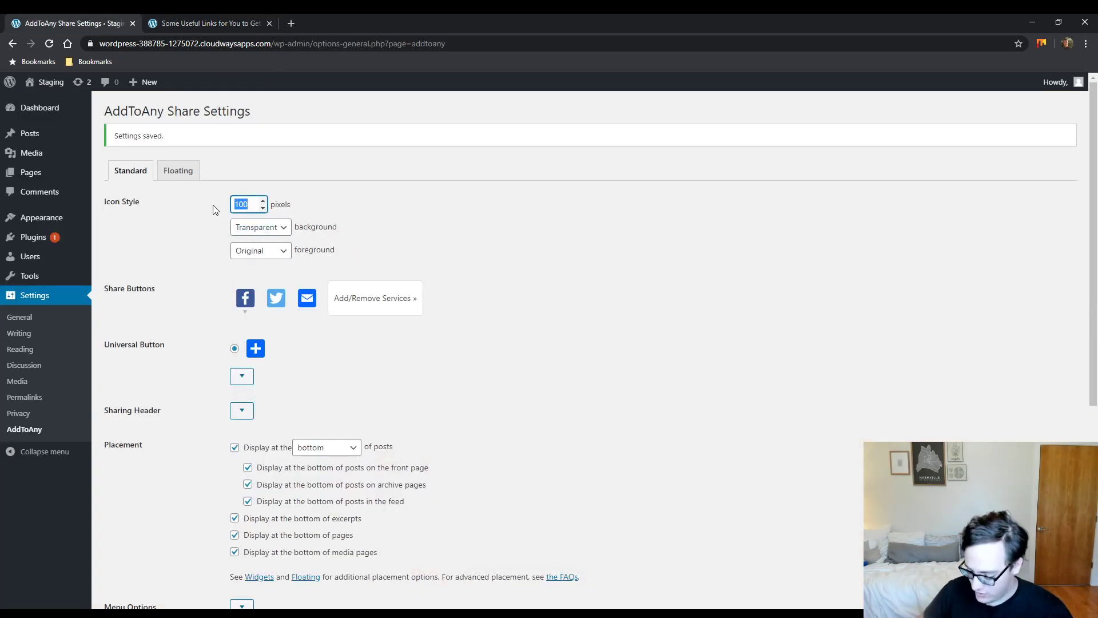
pyautogui.write('32')
pyautogui.press('Tab')
pyautogui.press('Tab')
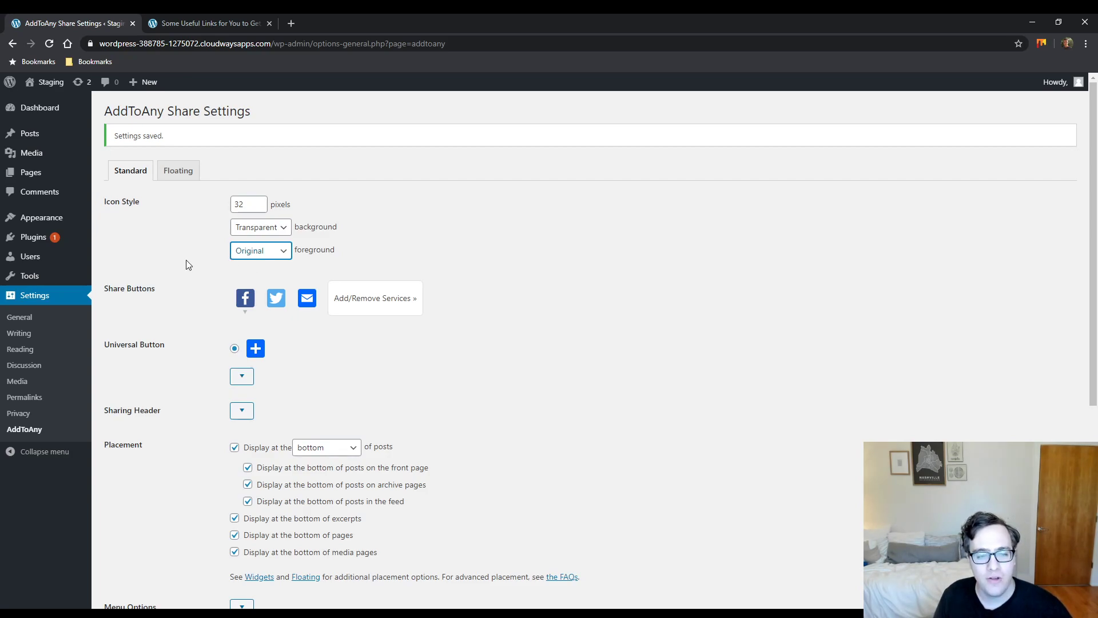
pyautogui.press('Down')
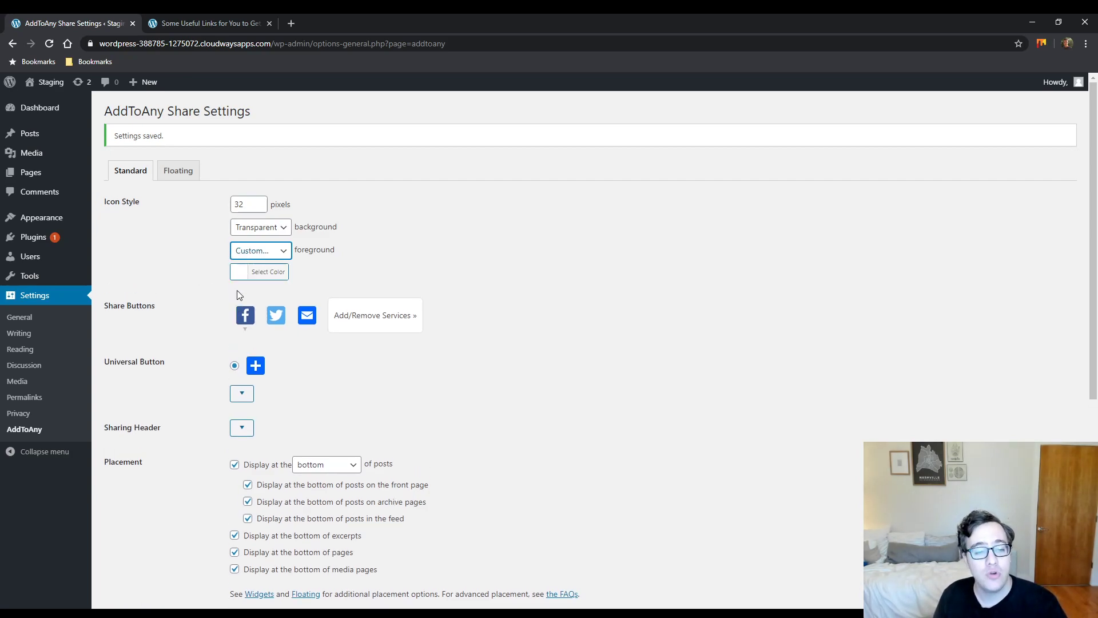
pyautogui.click(269, 271)
pyautogui.click(241, 405)
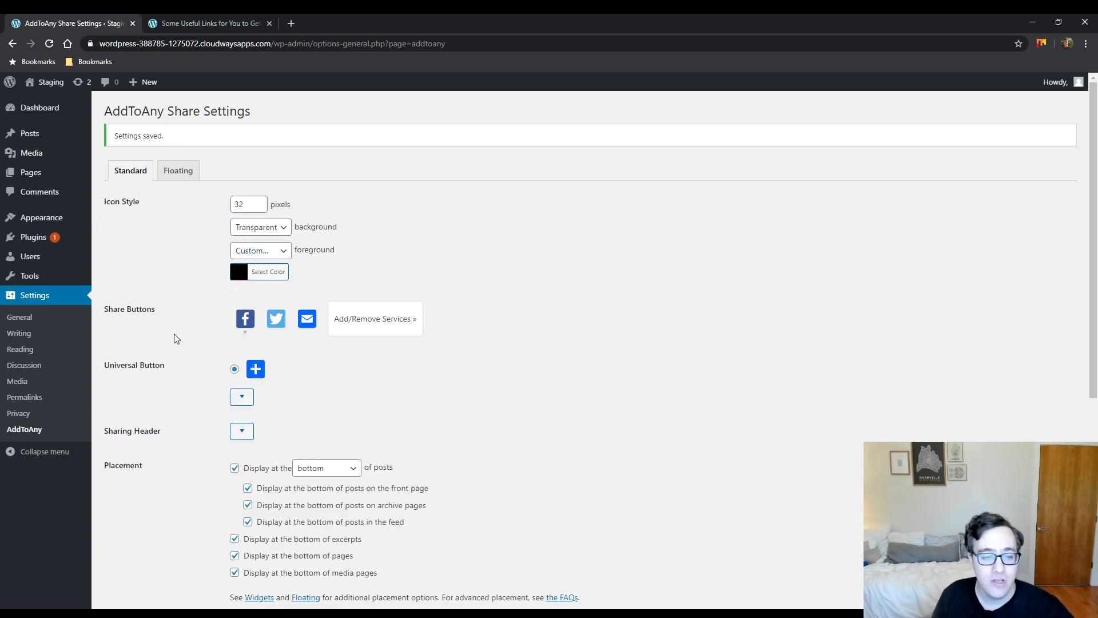
pyautogui.scroll(-4, 122, 517)
pyautogui.click(132, 526)
pyautogui.hotkey('ctrl', 'Tab')
pyautogui.press('F5')
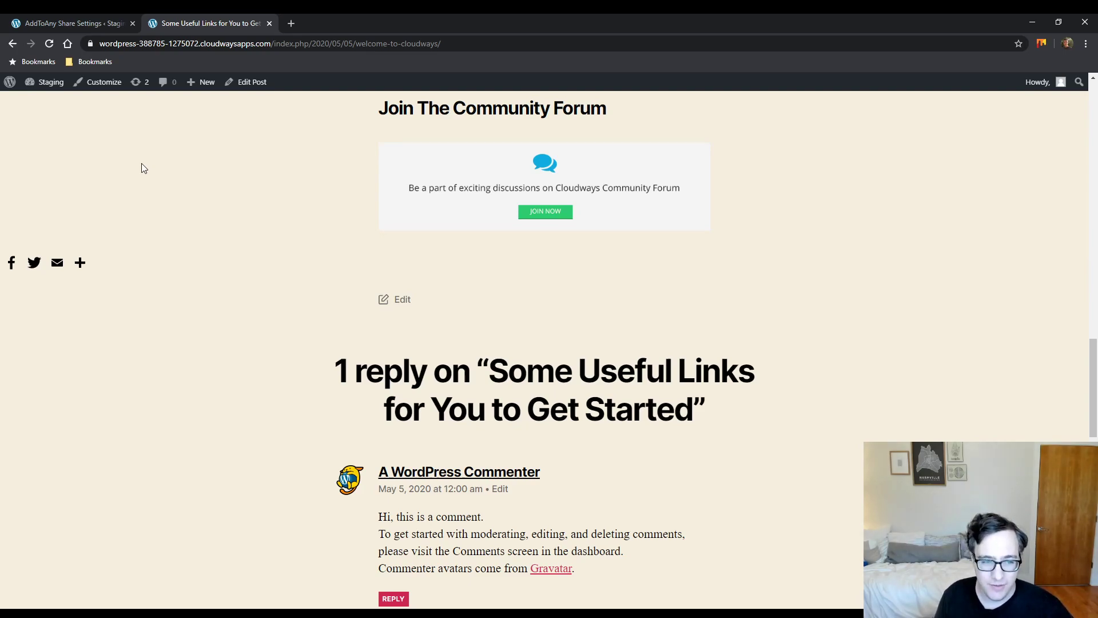
pyautogui.hotkey('ctrl', 'shift', 'Tab')
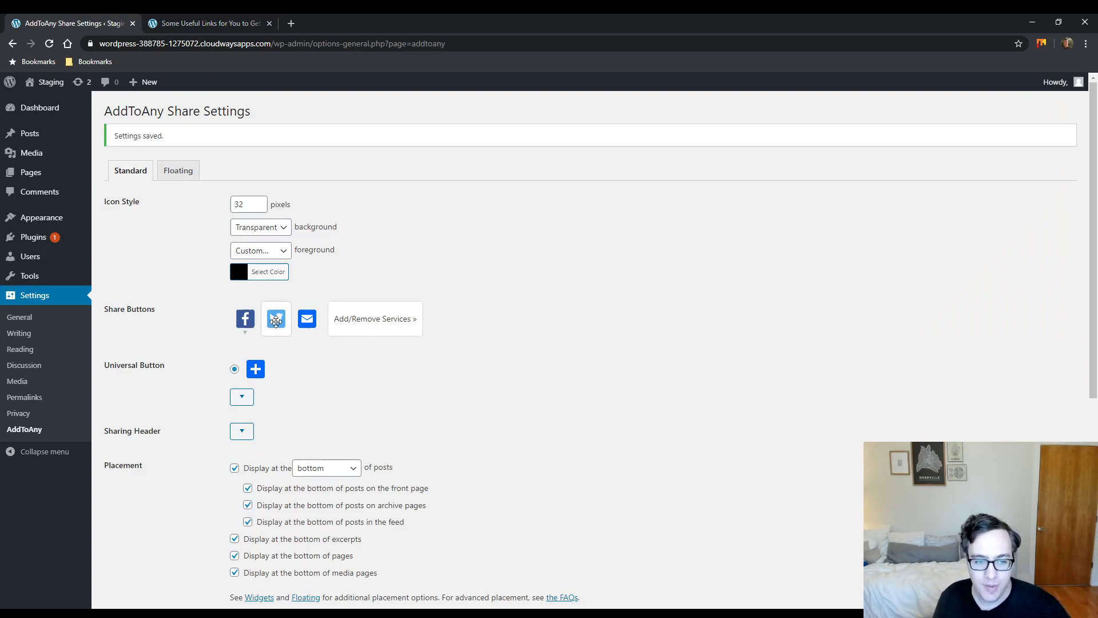
# Step: Add Pinterest and LinkedIn from the full list of share services
pyautogui.click(350, 328)
pyautogui.scroll(-2, 371, 280)
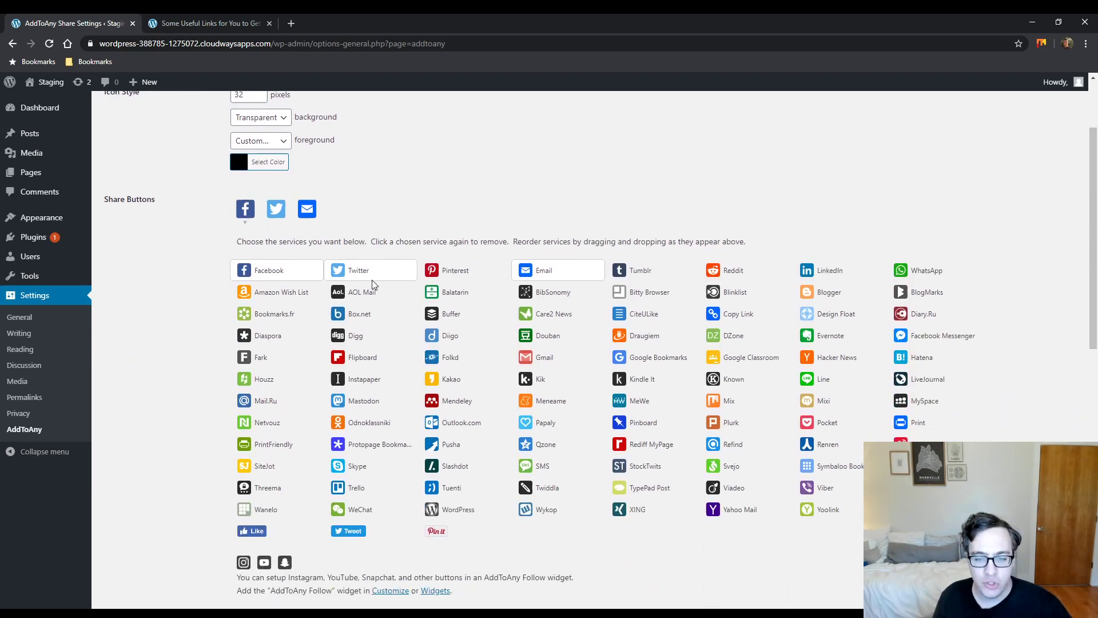
pyautogui.scroll(-2, 372, 279)
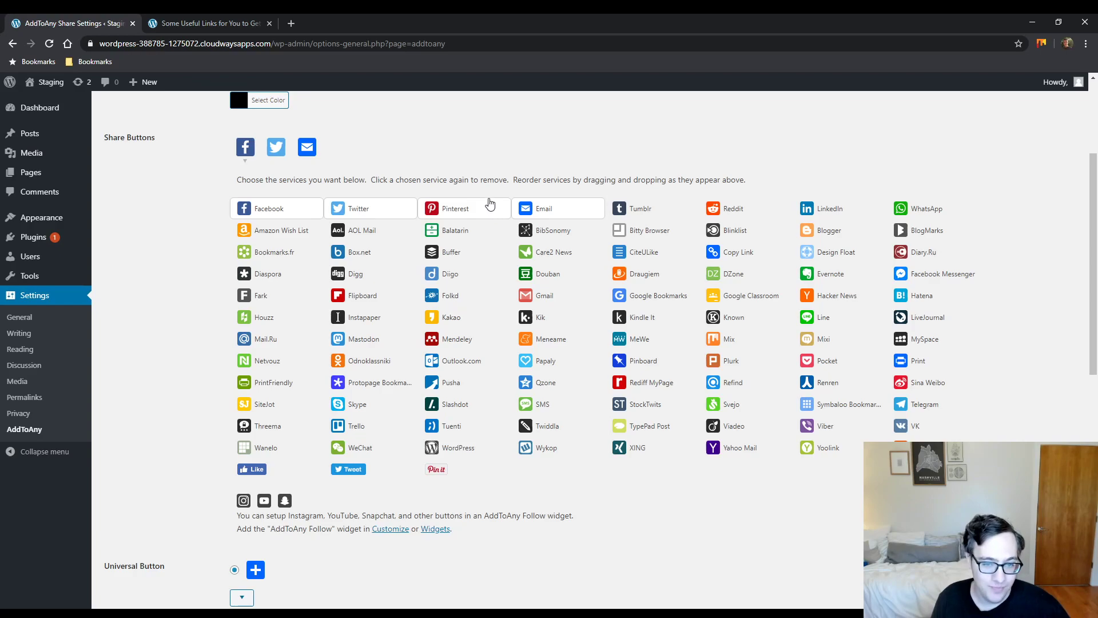
pyautogui.click(490, 207)
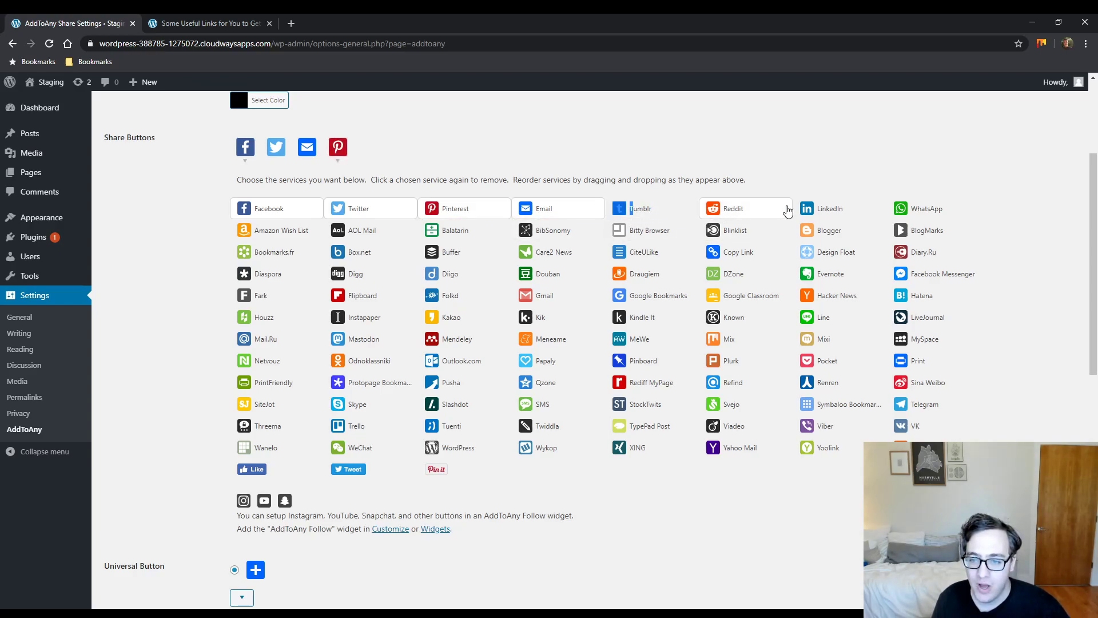
pyautogui.click(828, 218)
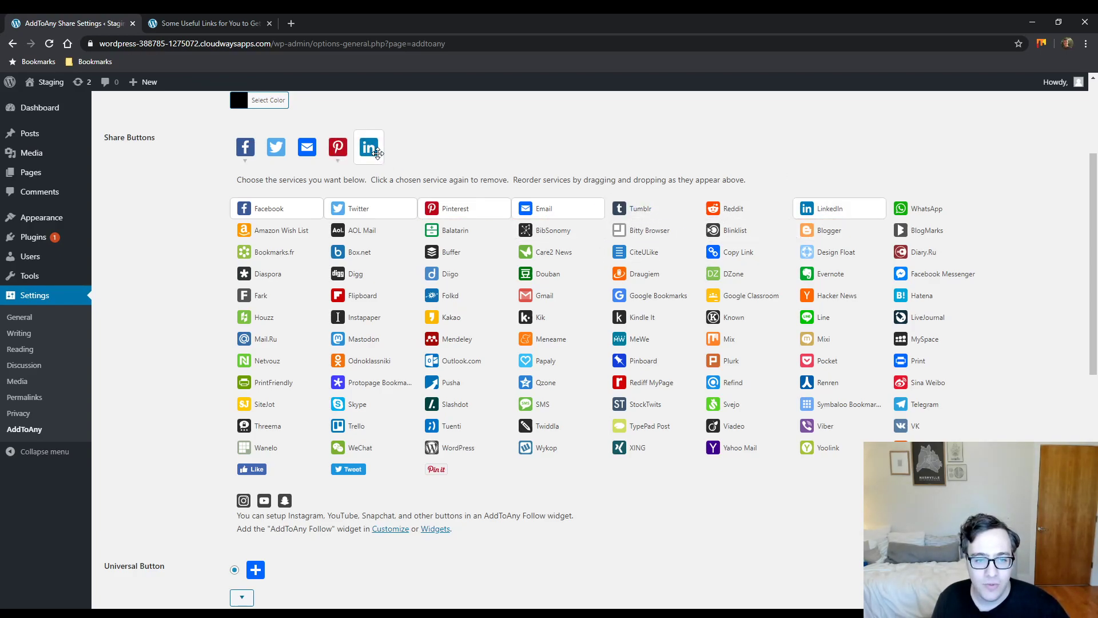
# Step: Move LinkedIn right after Twitter in the share buttons order
pyautogui.moveTo(371, 150)
pyautogui.mouseDown()
pyautogui.moveTo(307, 150)
pyautogui.moveTo(412, 152)
pyautogui.moveTo(380, 151)
pyautogui.mouseUp()
pyautogui.scroll(-3, 497, 299)
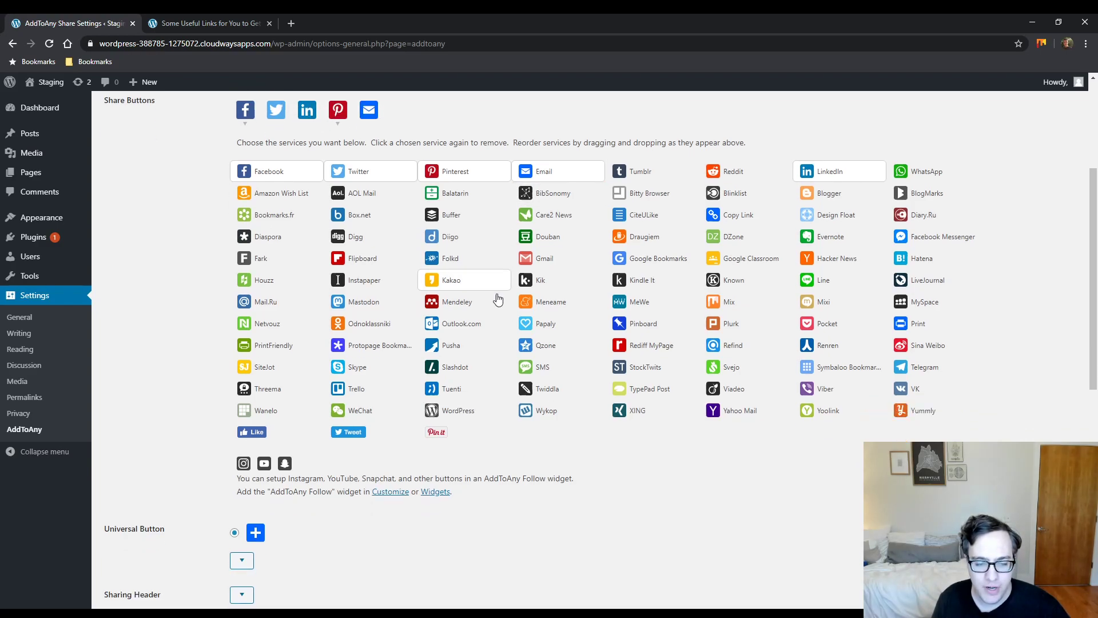
pyautogui.scroll(2, 356, 276)
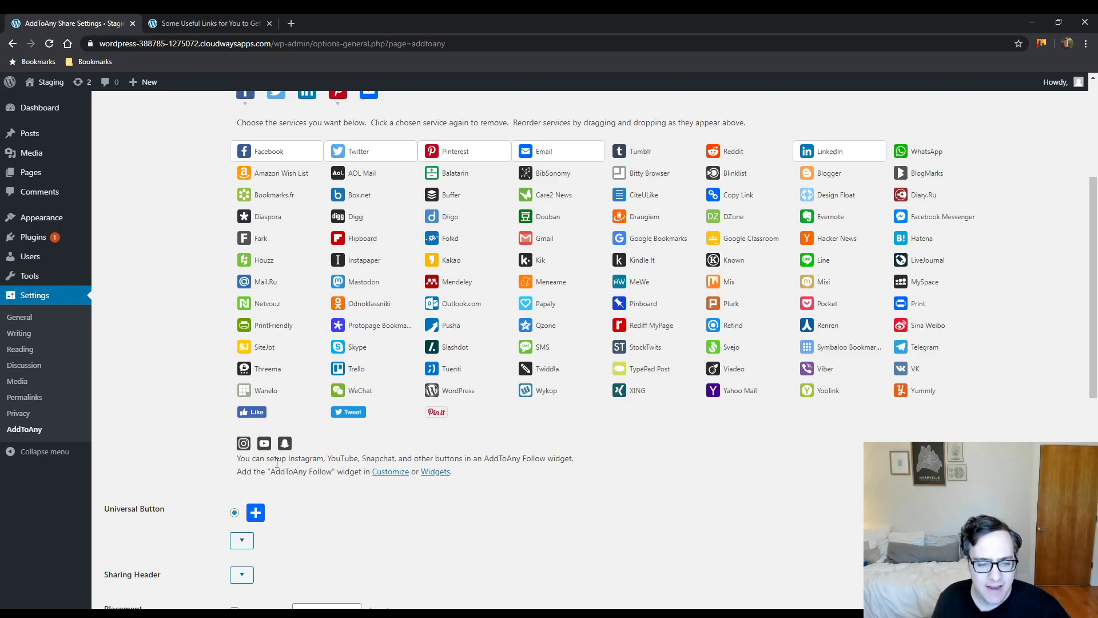
pyautogui.moveTo(251, 470); pyautogui.dragTo(291, 471)
pyautogui.click(329, 462)
pyautogui.click(324, 478)
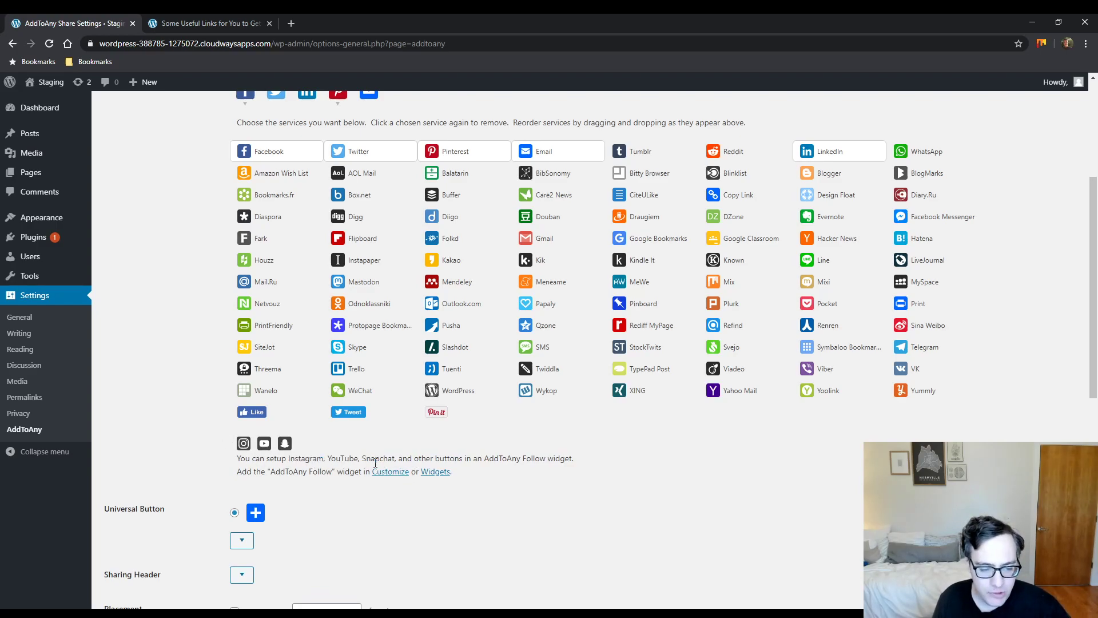
pyautogui.scroll(1, 309, 422)
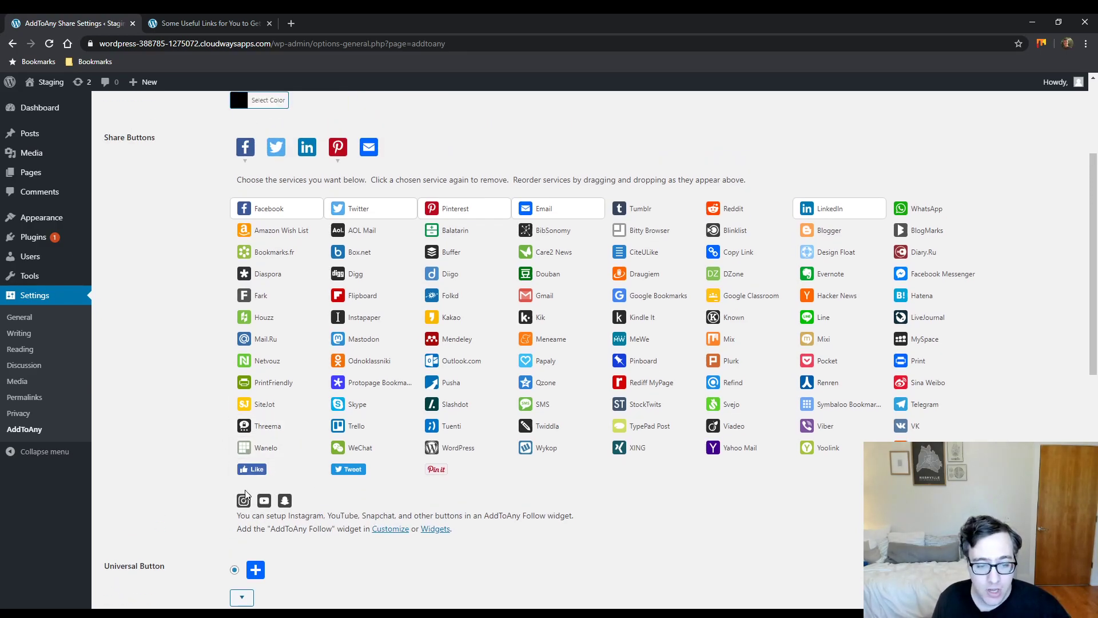
# Step: Try other universal button settings, checking the post, but keep universal sharing enabled
pyautogui.scroll(-3, 351, 377)
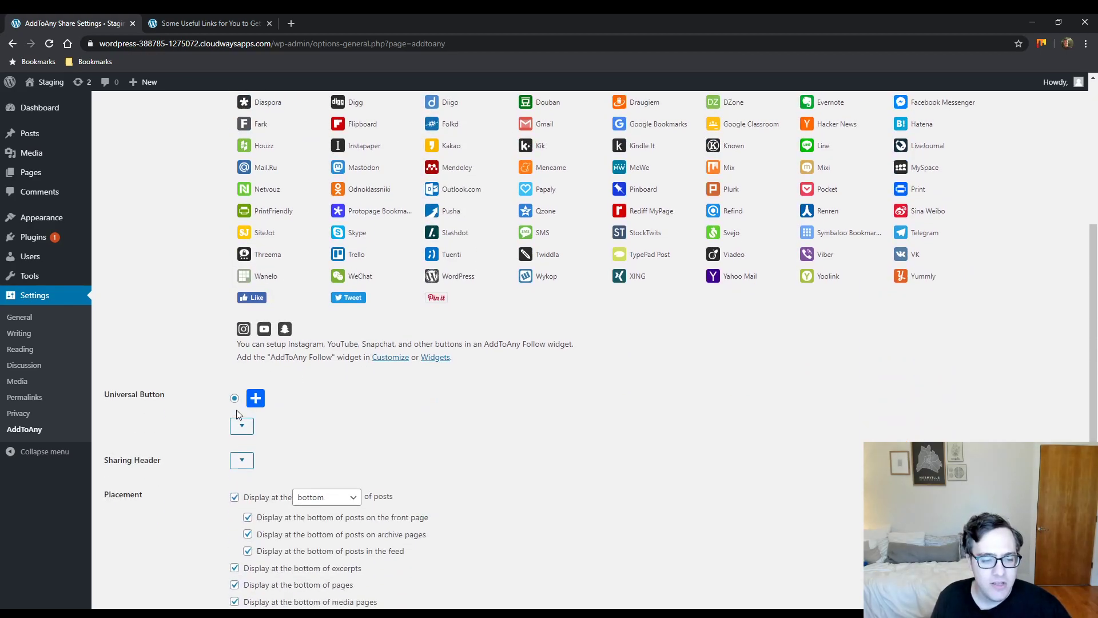
pyautogui.click(242, 426)
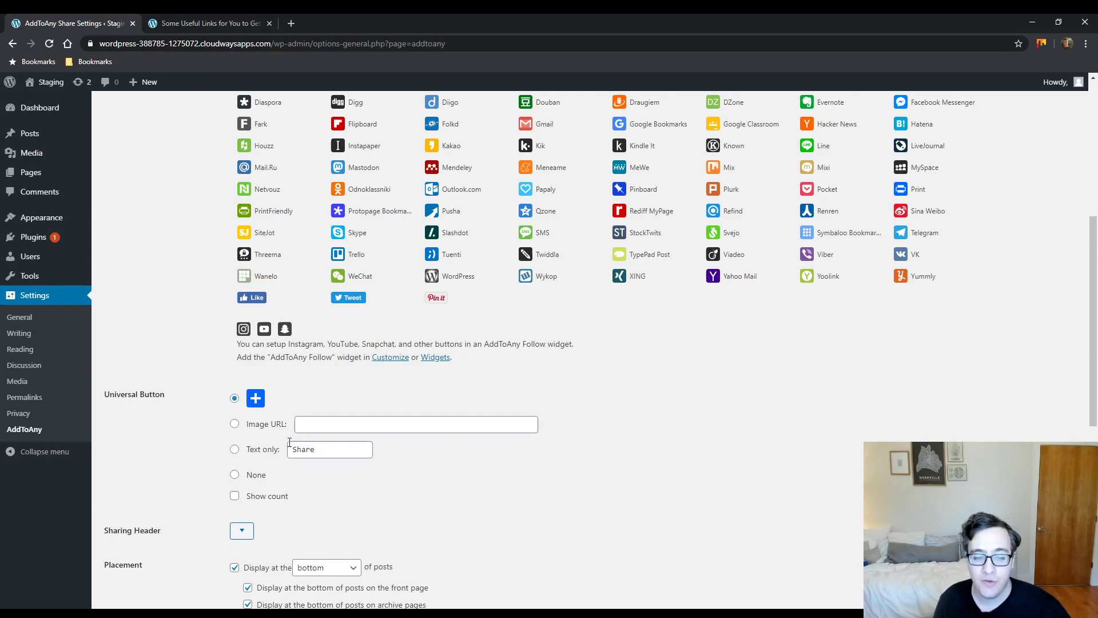
pyautogui.click(263, 450)
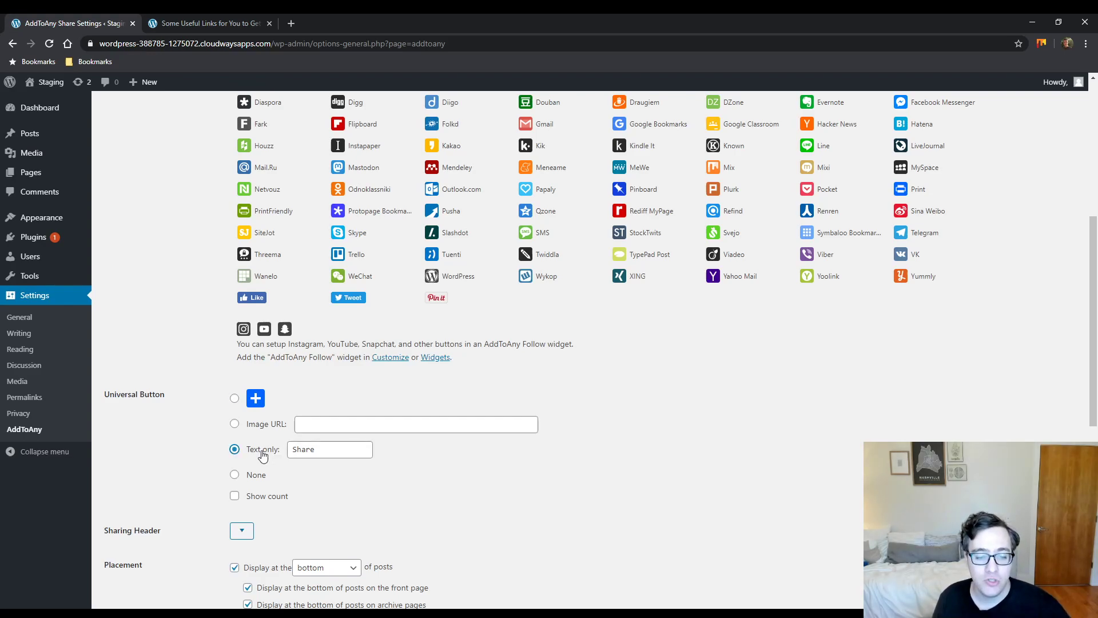
pyautogui.click(255, 476)
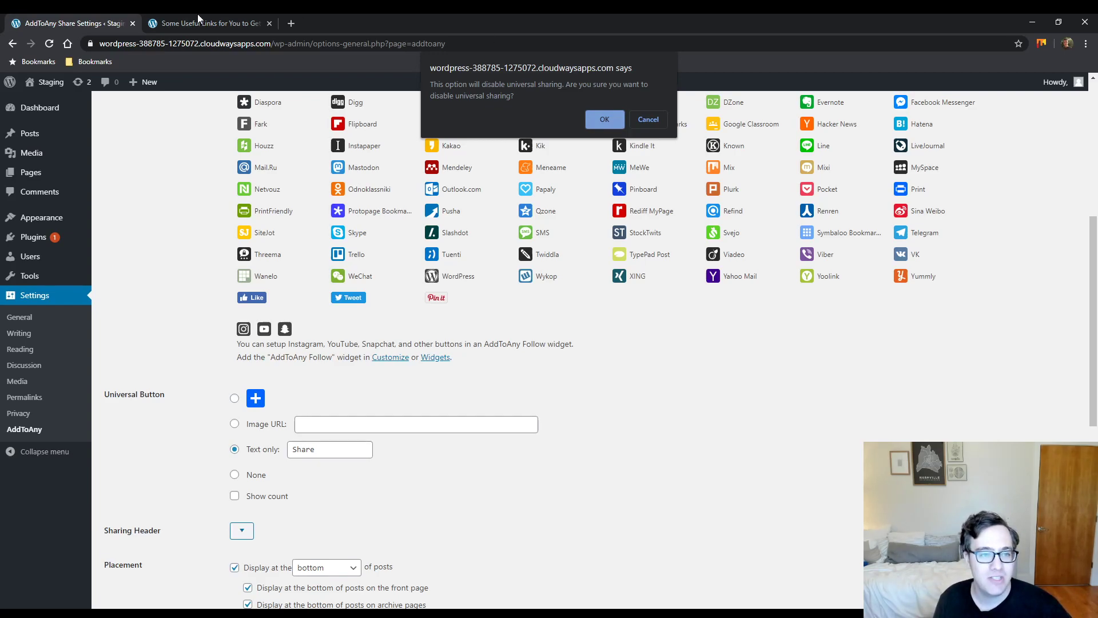
pyautogui.click(200, 23)
pyautogui.moveTo(77, 261)
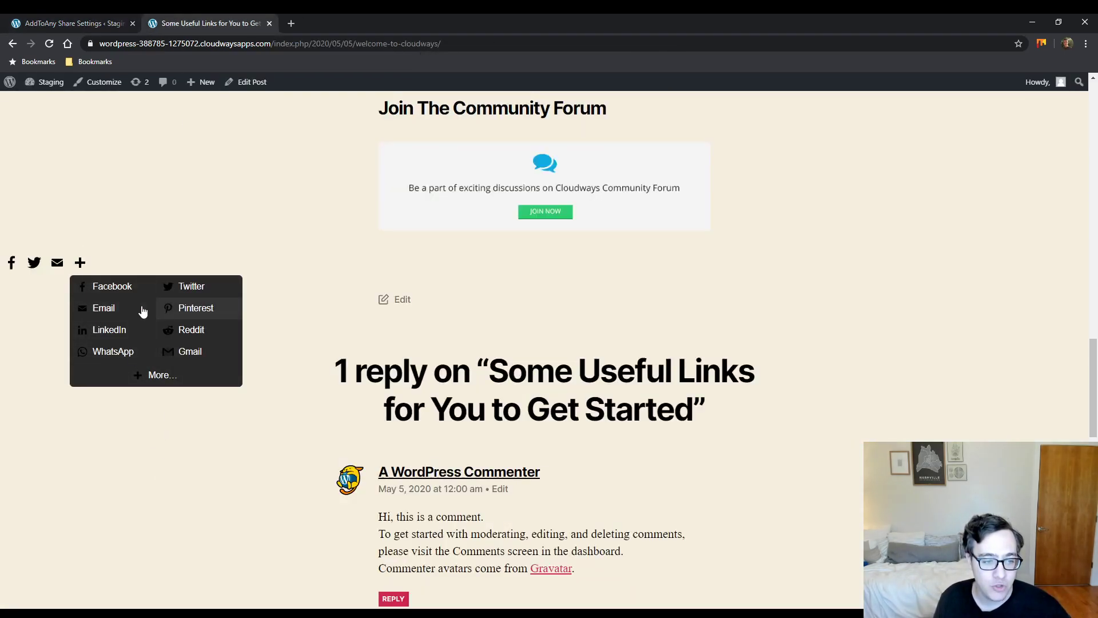
pyautogui.hotkey('ctrl', 'shift', 'Tab')
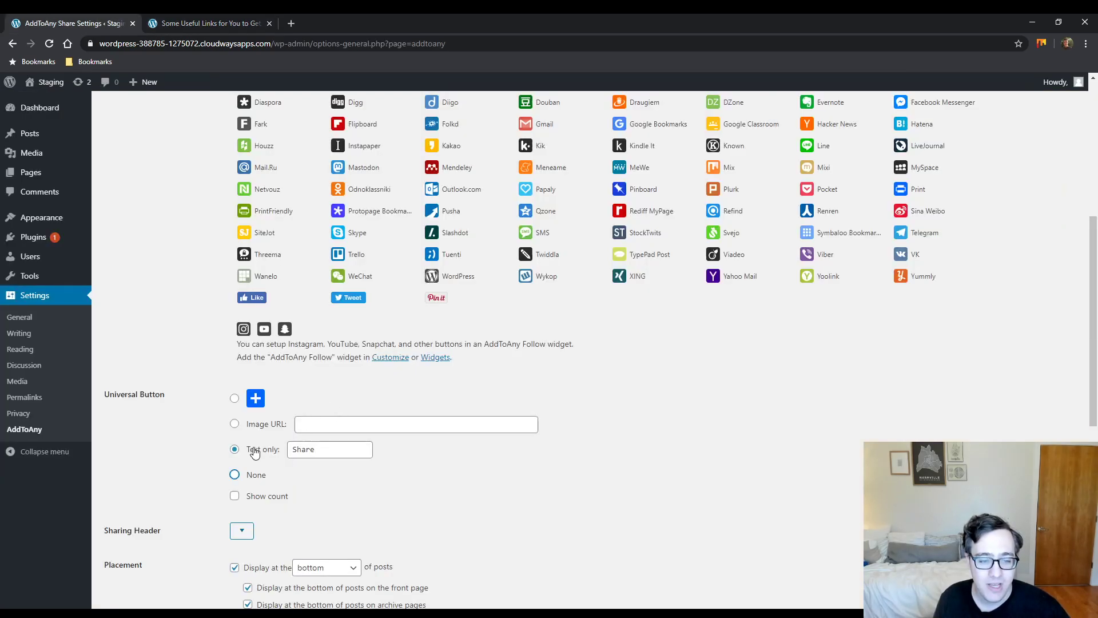
pyautogui.click(255, 478)
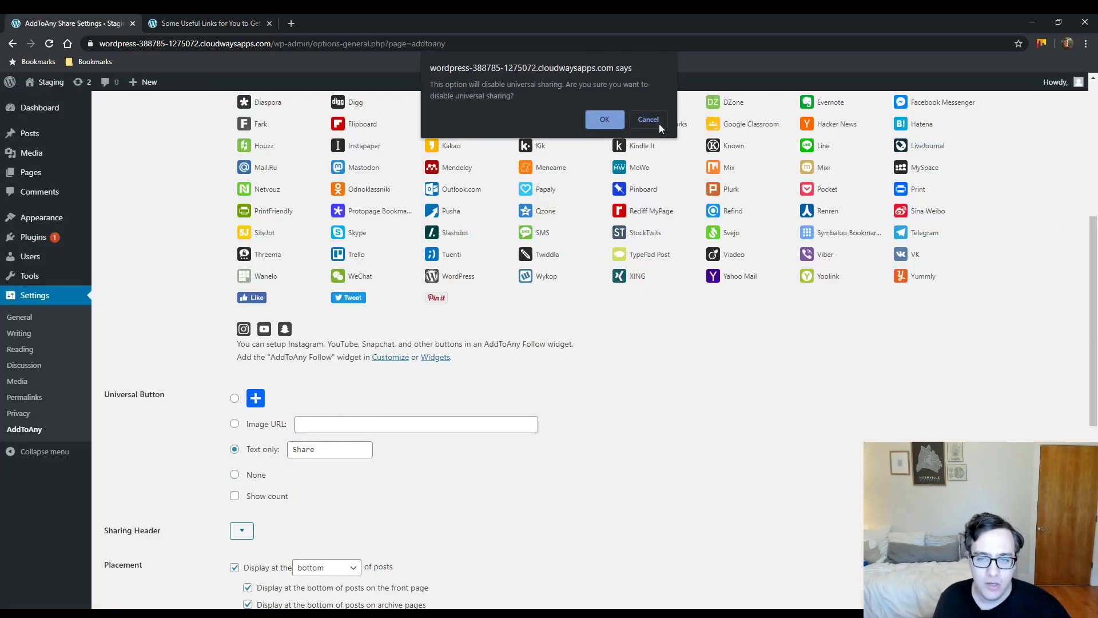
pyautogui.click(657, 119)
# Step: Turn on the share count, restore the plus icon, and enter 'Share' as the sharing header
pyautogui.click(234, 496)
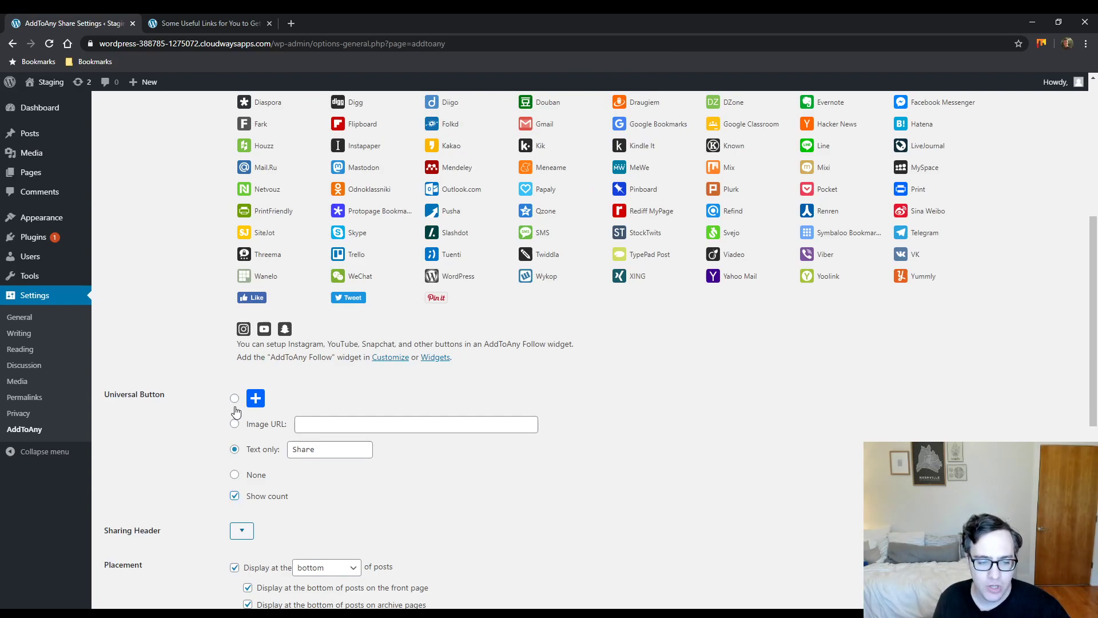
pyautogui.click(234, 399)
pyautogui.click(242, 530)
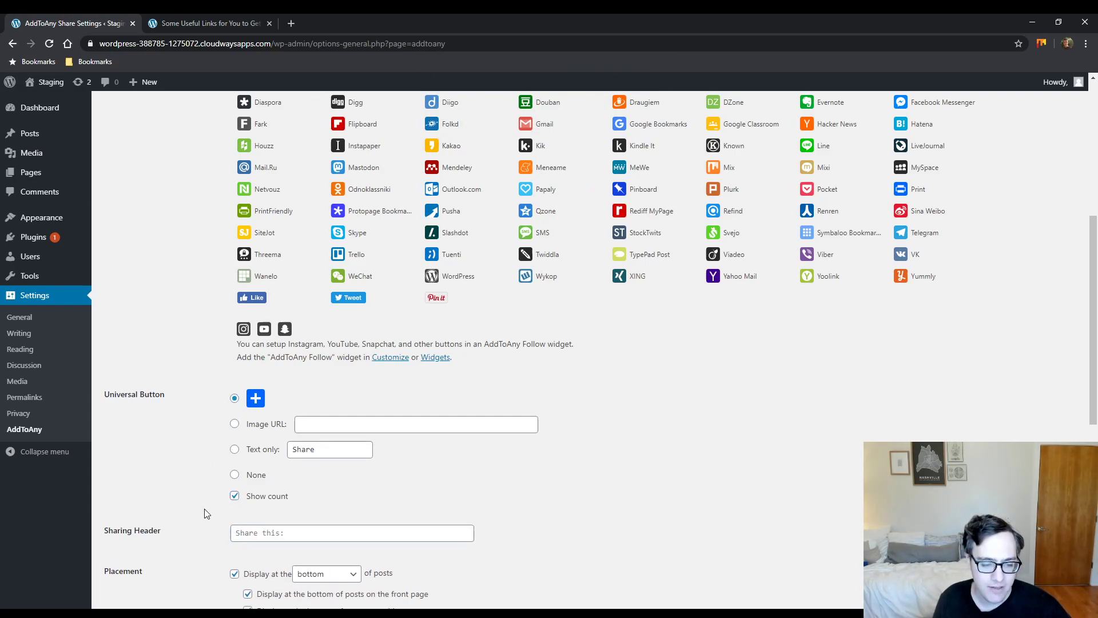
pyautogui.scroll(-3, 172, 457)
pyautogui.click(304, 364)
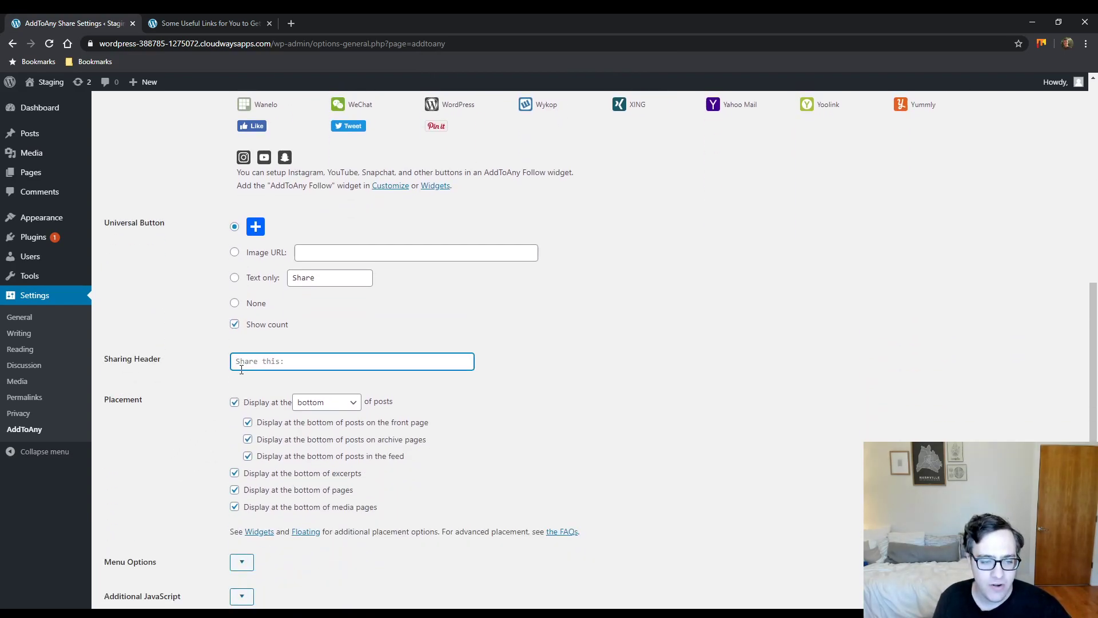
pyautogui.write('Share')
pyautogui.scroll(-5, 206, 406)
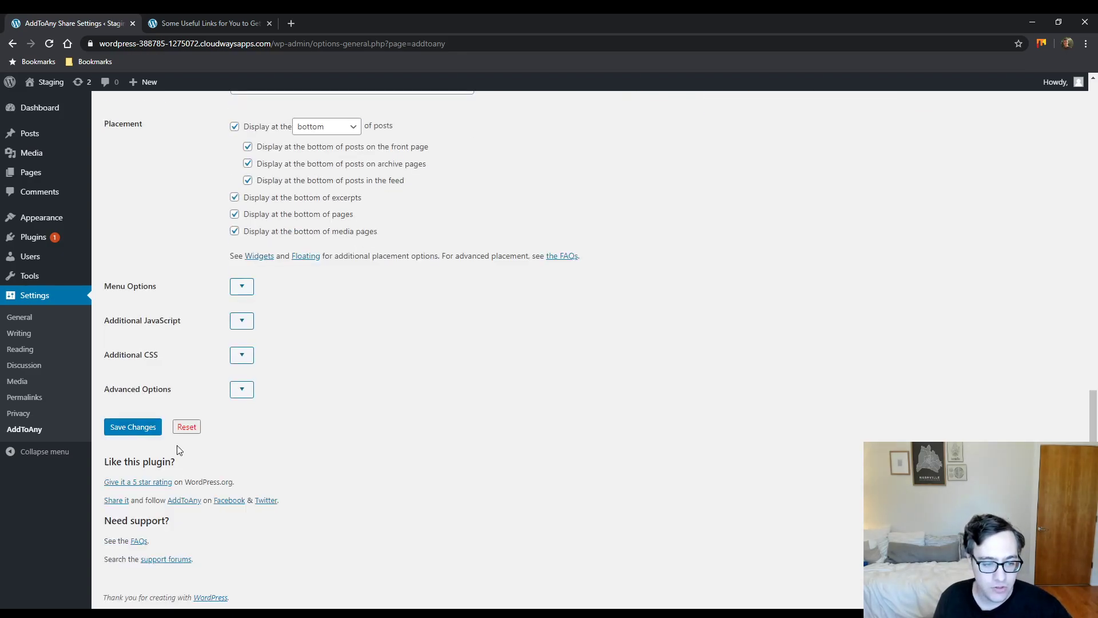
# Step: Save and reload the post to see the new 'Share' header and count
pyautogui.click(131, 429)
pyautogui.hotkey('ctrl', 'Tab')
pyautogui.press('F5')
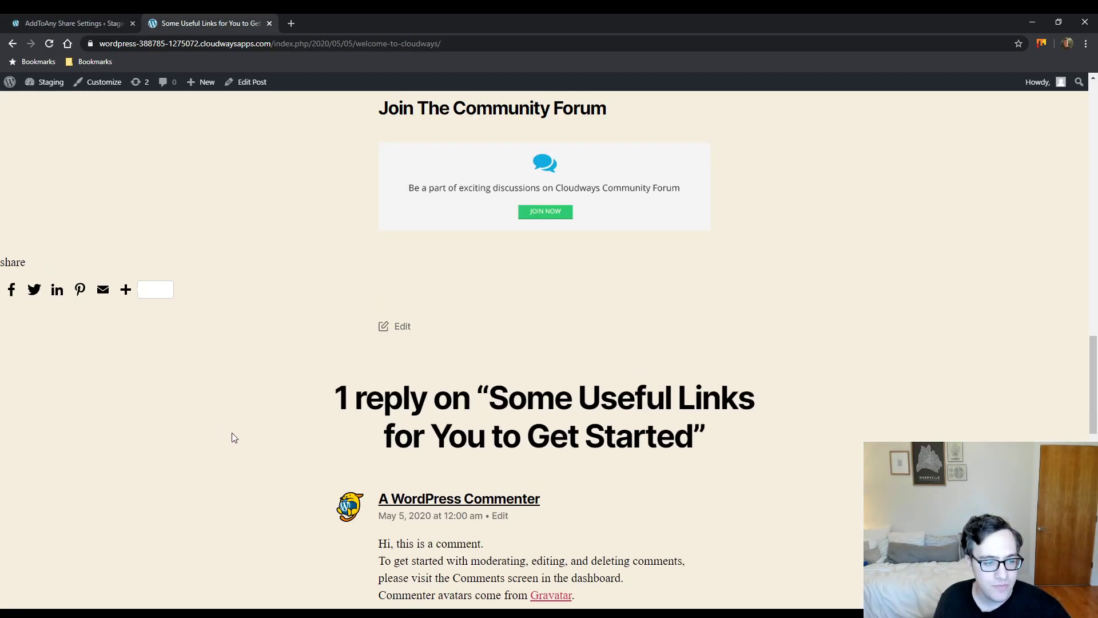
pyautogui.moveTo(170, 301)
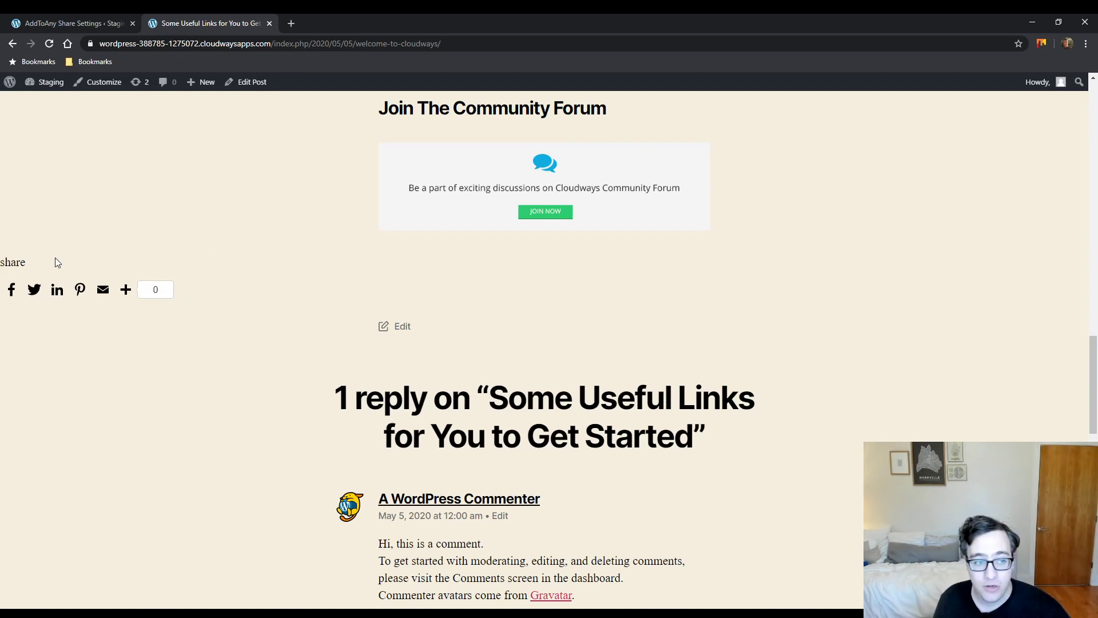
pyautogui.moveTo(55, 262); pyautogui.dragTo(1, 262)
# Step: Clear the Sharing Header text, untick Show count, save, and reload the post
pyautogui.hotkey('ctrl', 'shift', 'Tab')
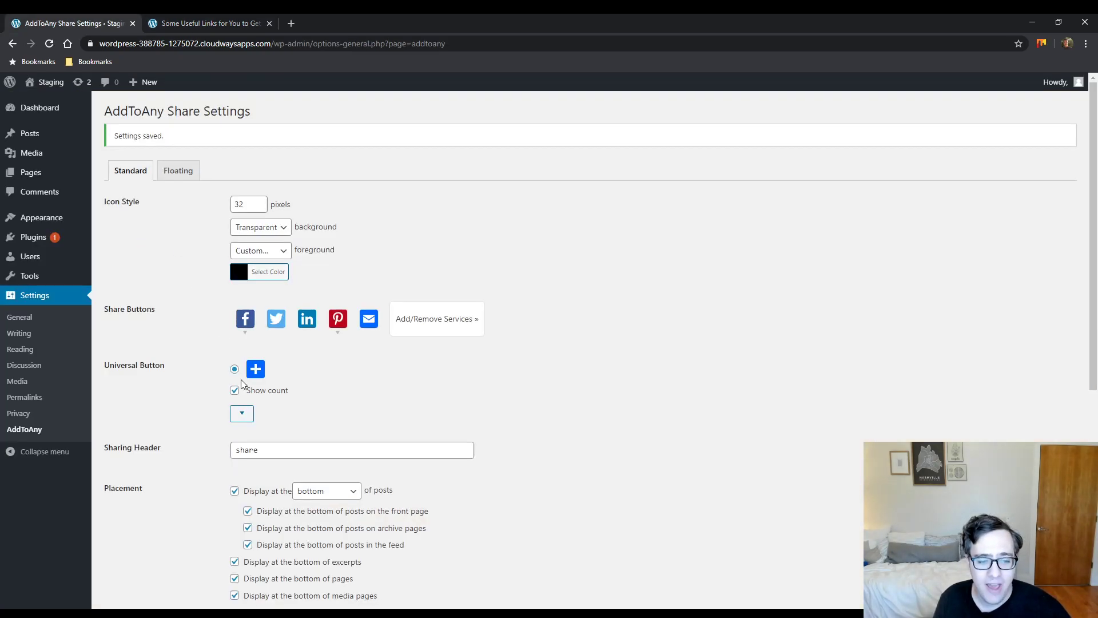
pyautogui.scroll(-6, 242, 384)
pyautogui.scroll(3, 239, 323)
pyautogui.moveTo(262, 279); pyautogui.dragTo(208, 280)
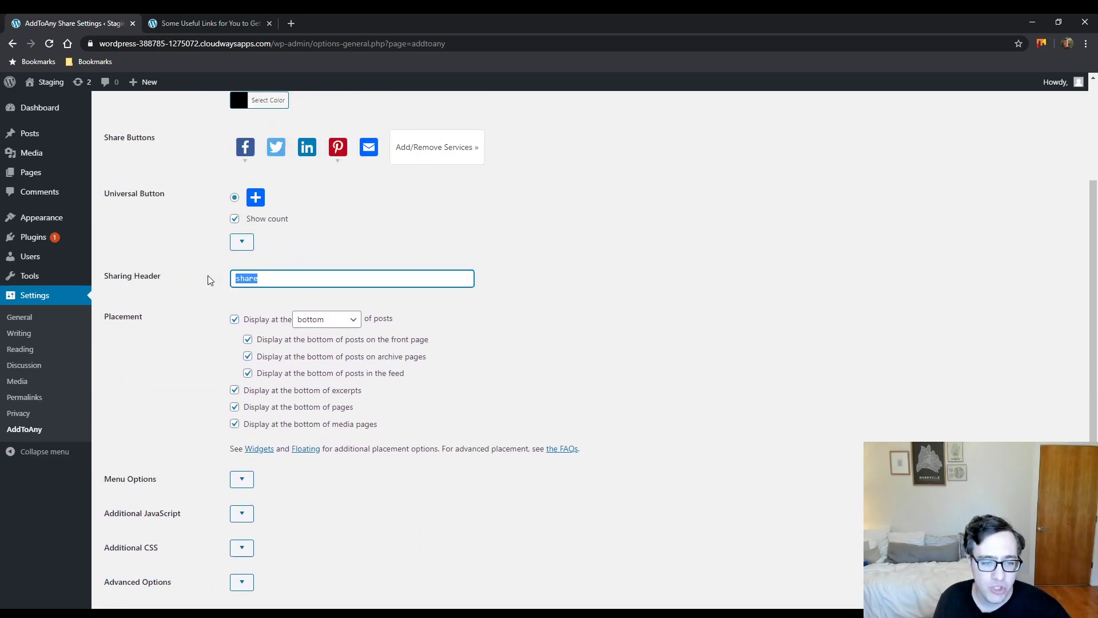
pyautogui.press('BackSpace')
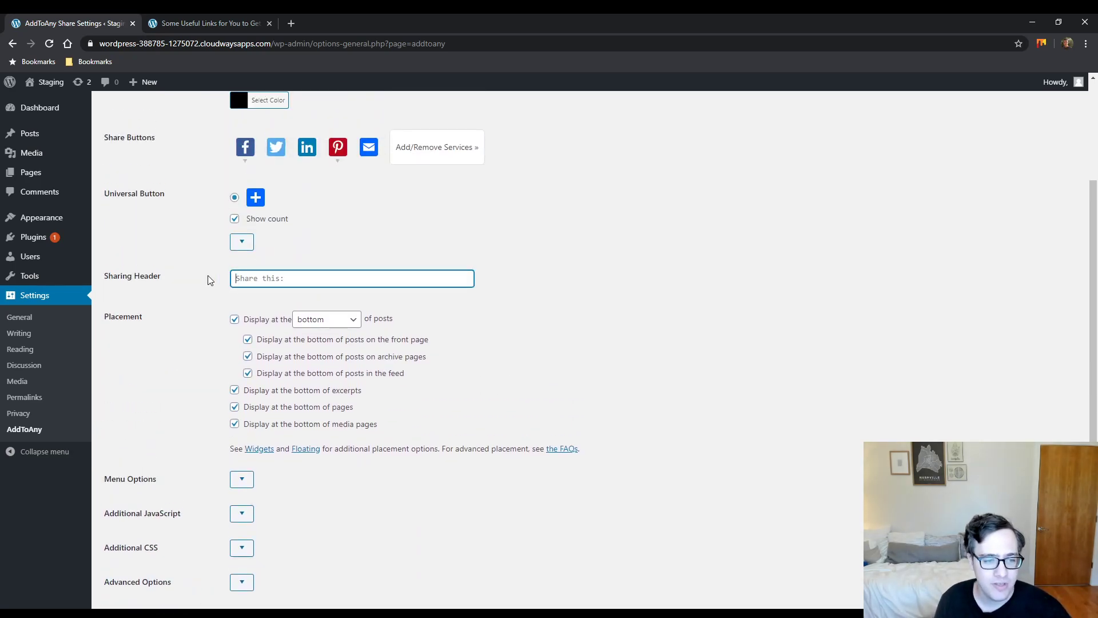
pyautogui.click(235, 218)
pyautogui.middleClick(184, 223)
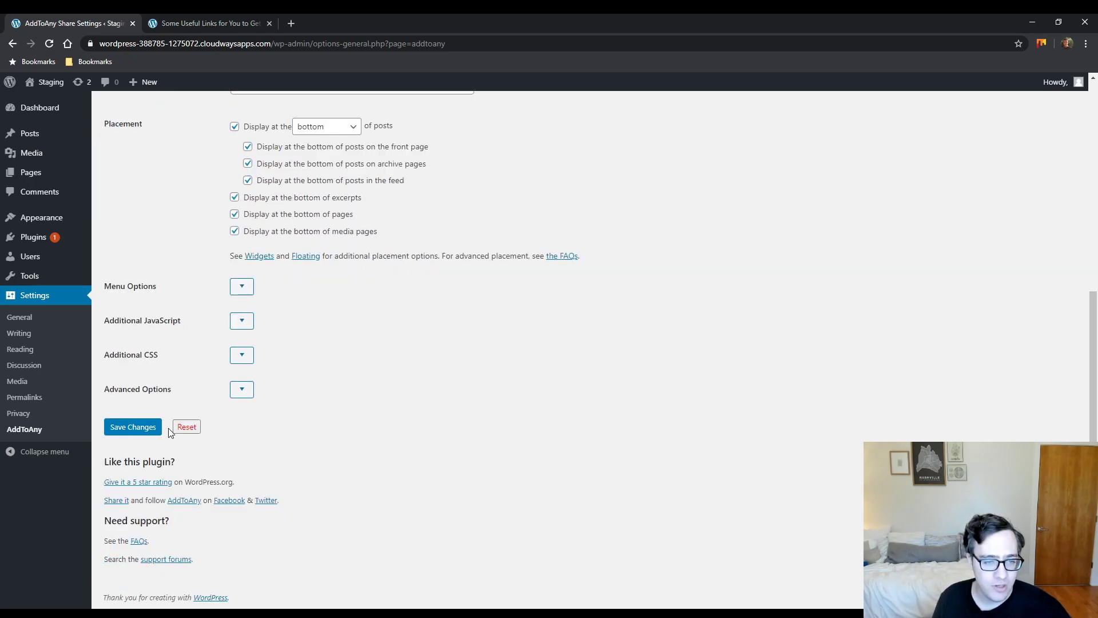
pyautogui.click(138, 429)
pyautogui.hotkey('ctrl', 'Tab')
pyautogui.press('F5')
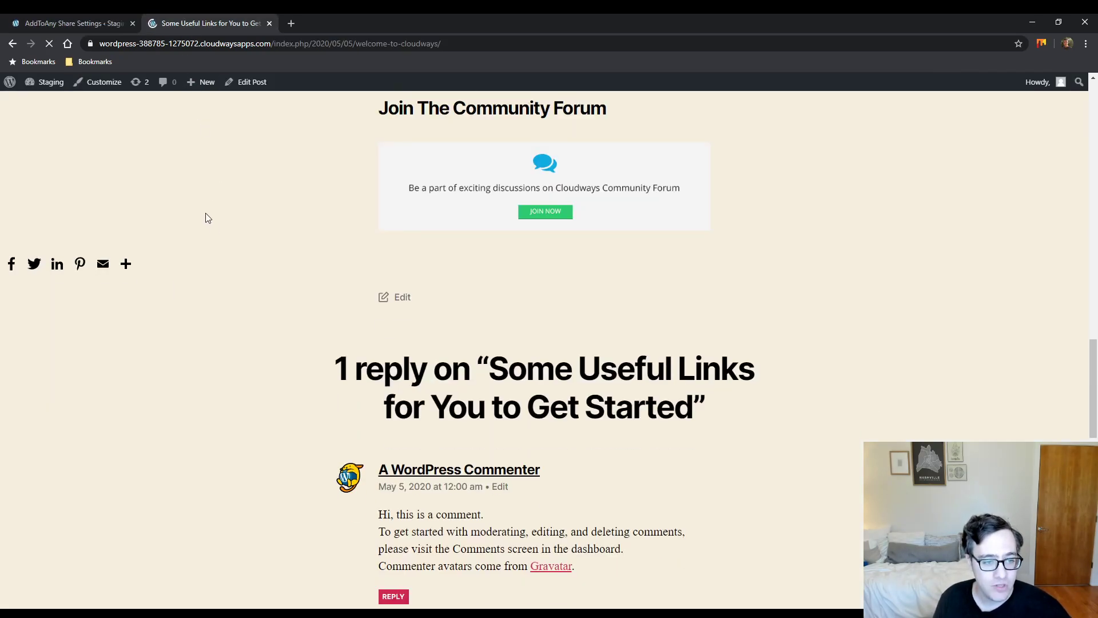
pyautogui.hotkey('ctrl', 'shift', 'Tab')
pyautogui.scroll(-4, 181, 256)
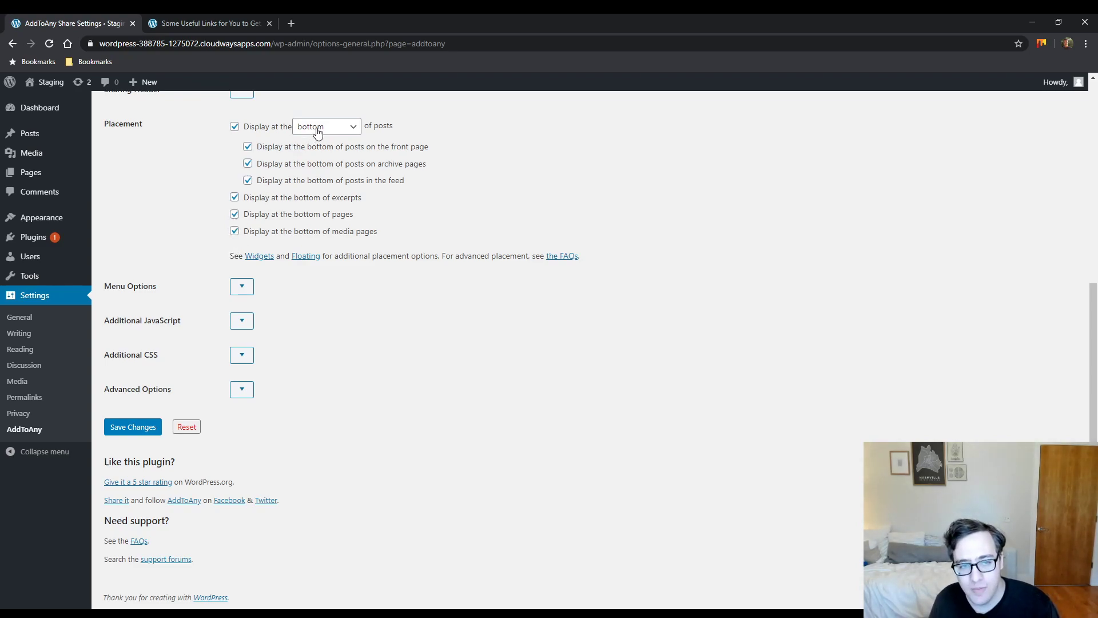
# Step: Untick front page, archive, feed, excerpt, page and media placements, keeping only bottom of posts
pyautogui.scroll(2, 338, 147)
pyautogui.scroll(4, 341, 153)
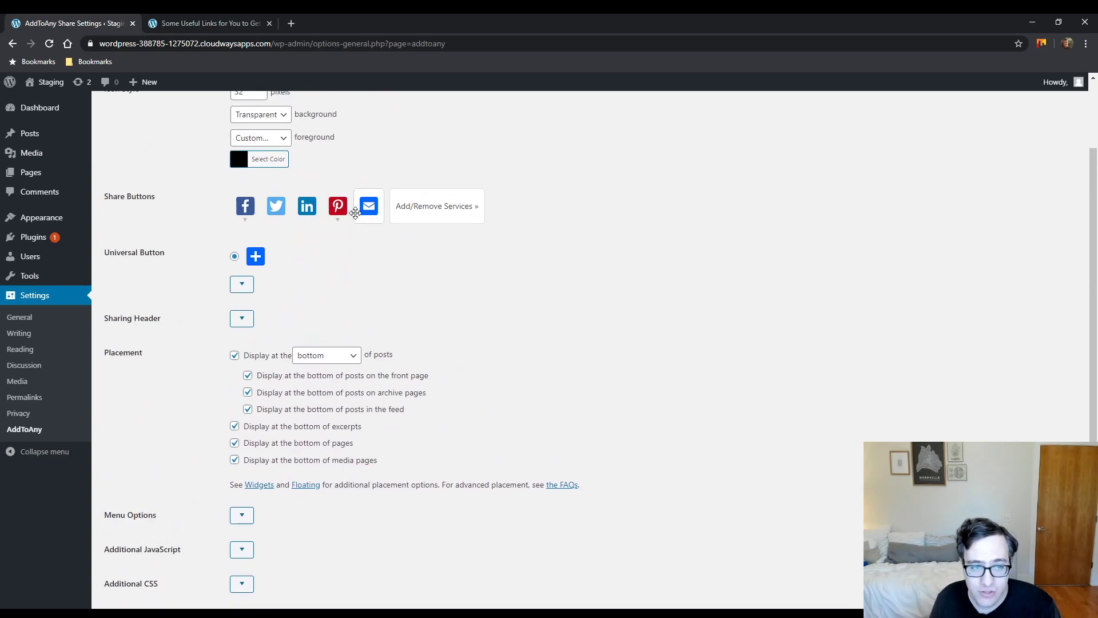
pyautogui.scroll(-2, 343, 343)
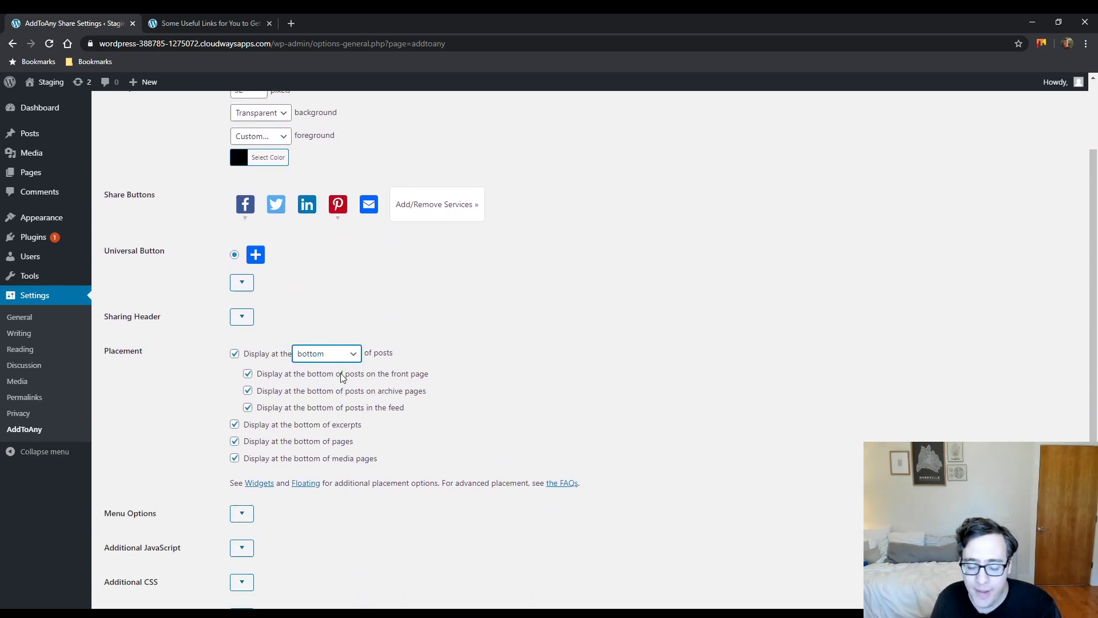
pyautogui.scroll(2, 264, 204)
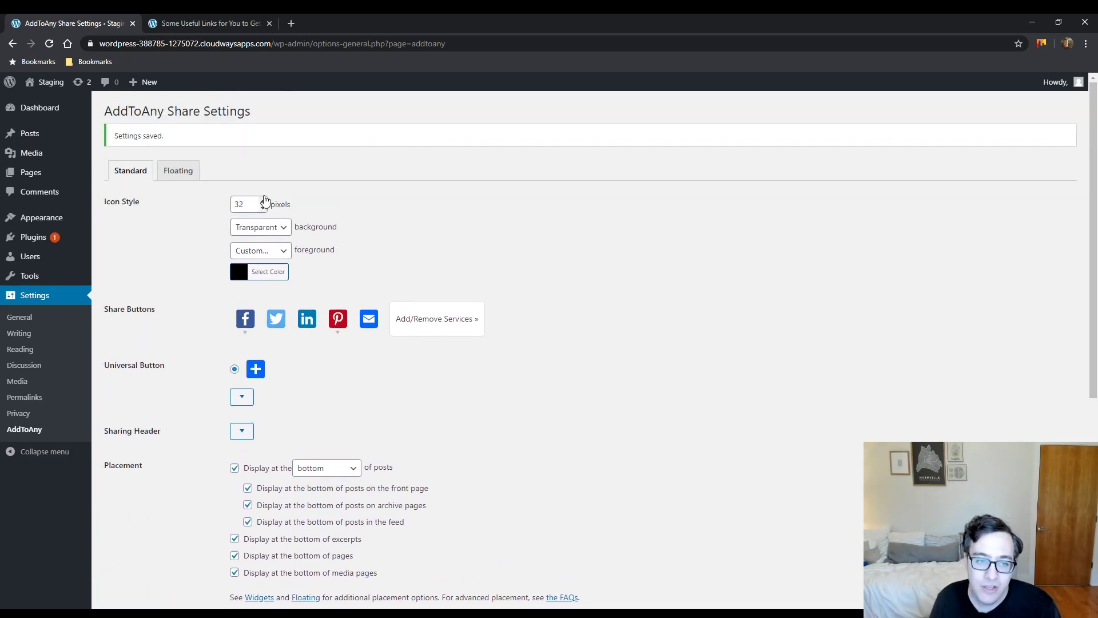
pyautogui.scroll(-1, 223, 123)
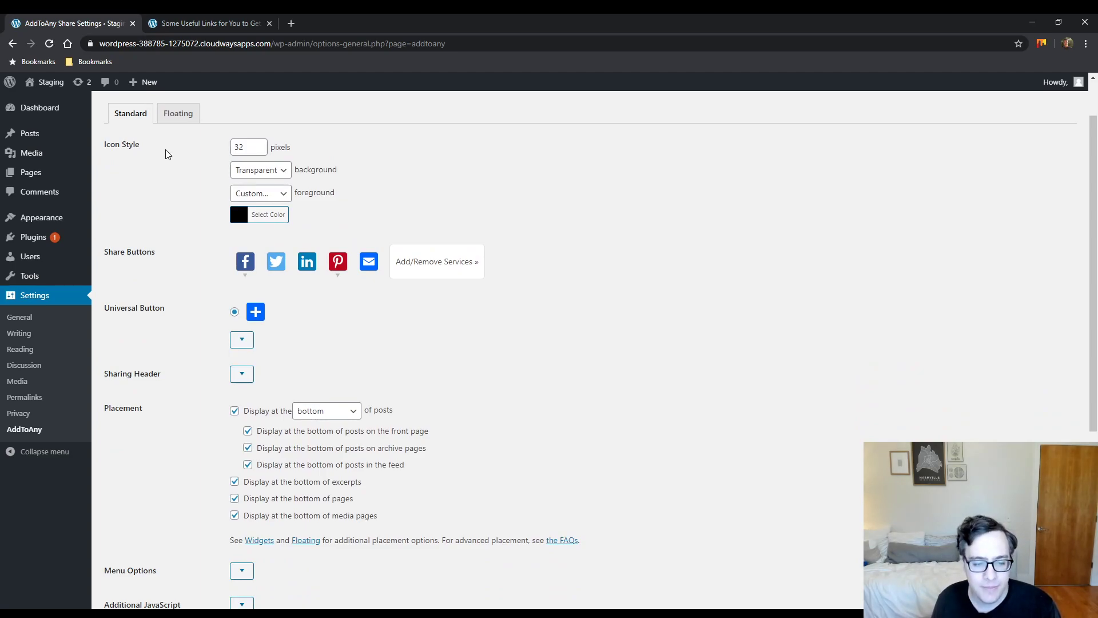
pyautogui.click(248, 430)
pyautogui.click(247, 449)
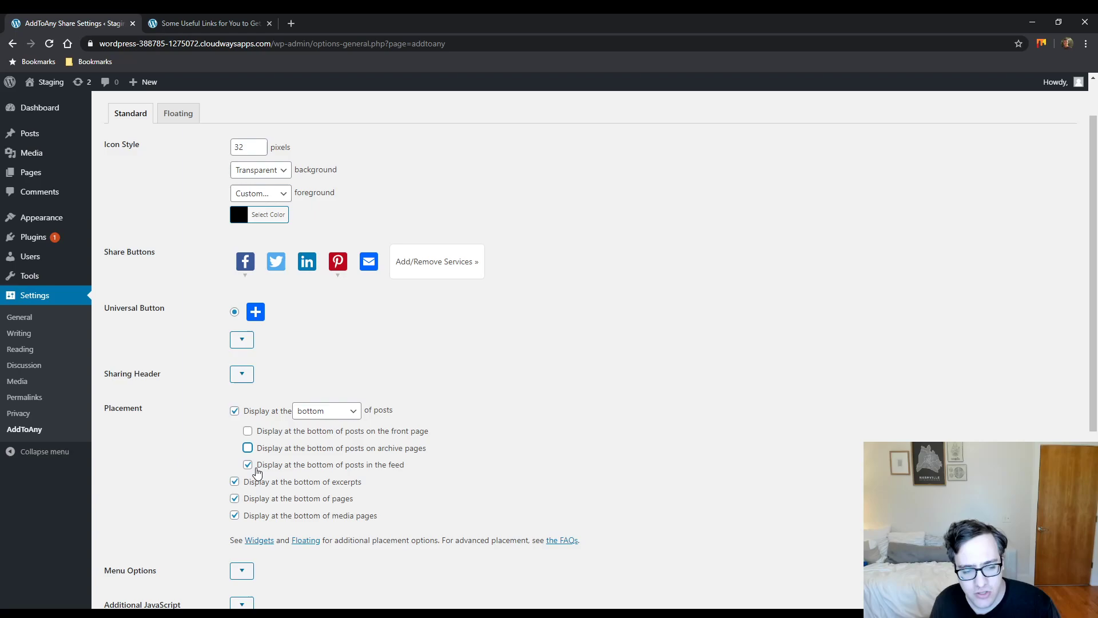
pyautogui.click(248, 464)
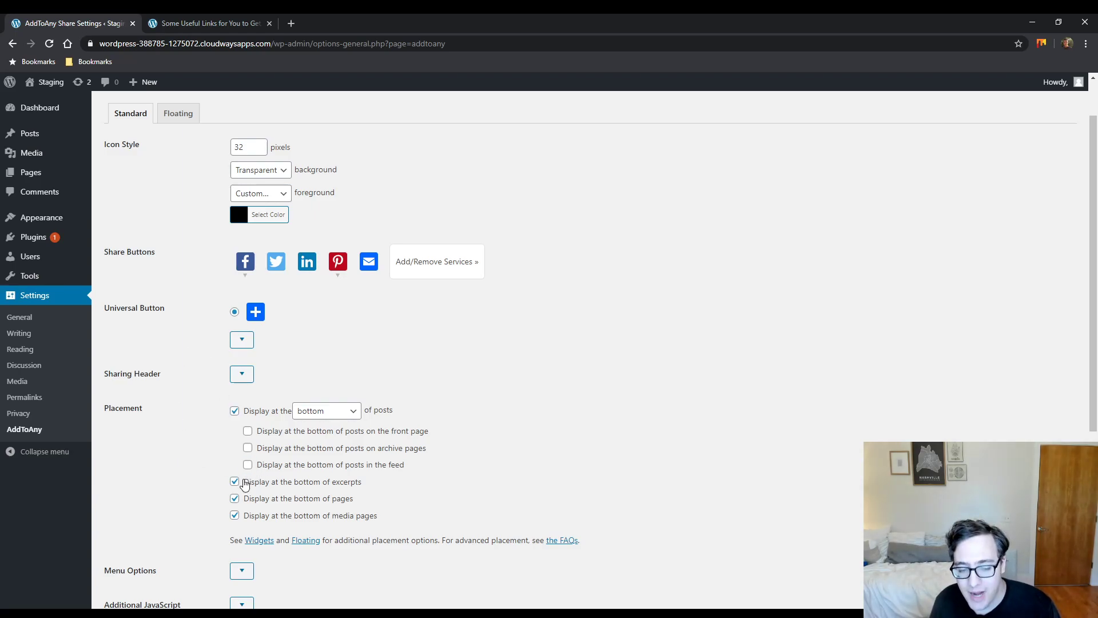
pyautogui.click(245, 483)
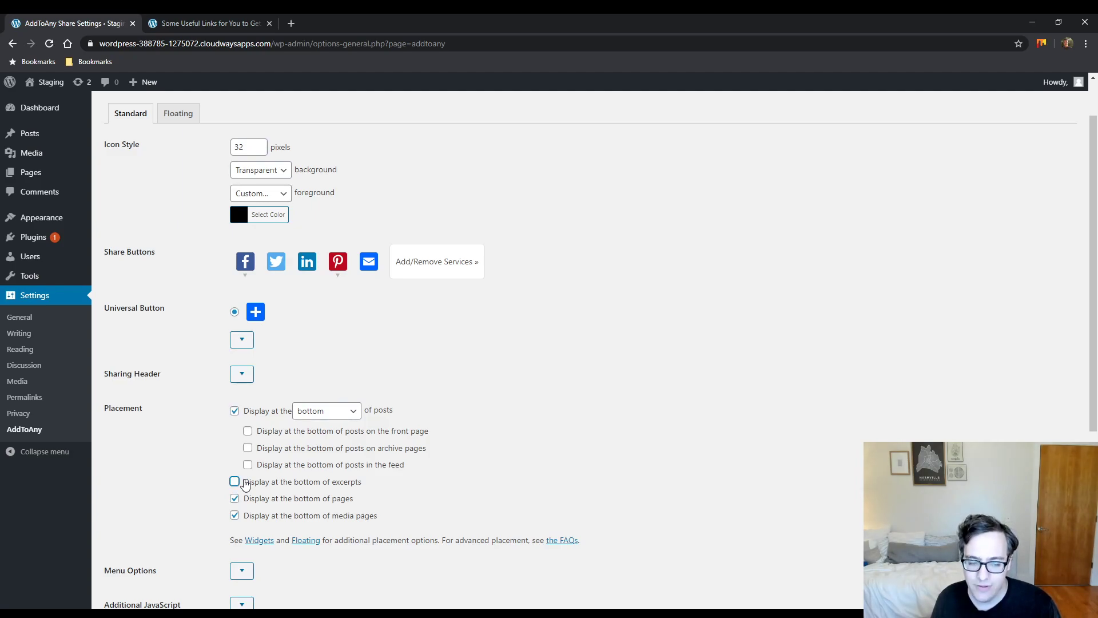
pyautogui.click(249, 501)
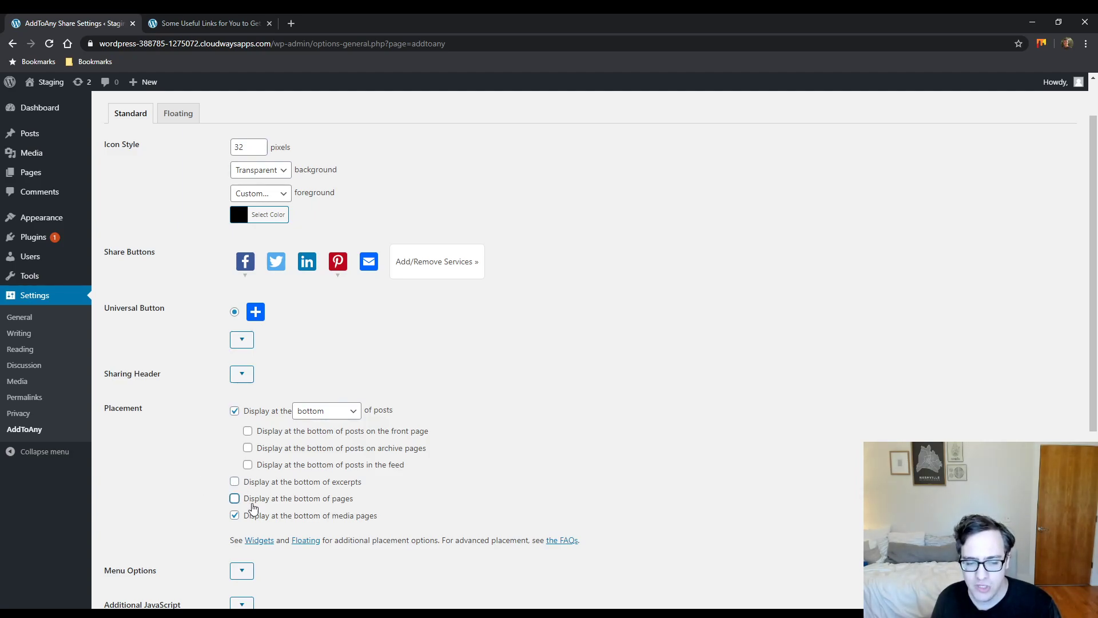
pyautogui.click(249, 516)
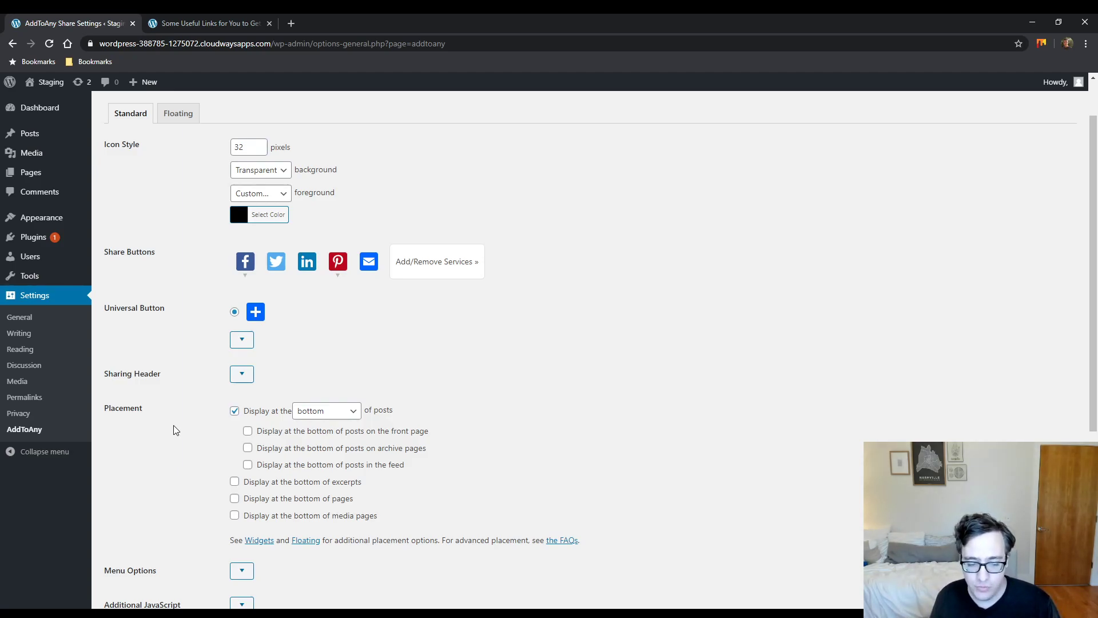
# Step: Save the placement settings and test the universal share menu on the reloaded post
pyautogui.scroll(-5, 177, 360)
pyautogui.scroll(1, 223, 354)
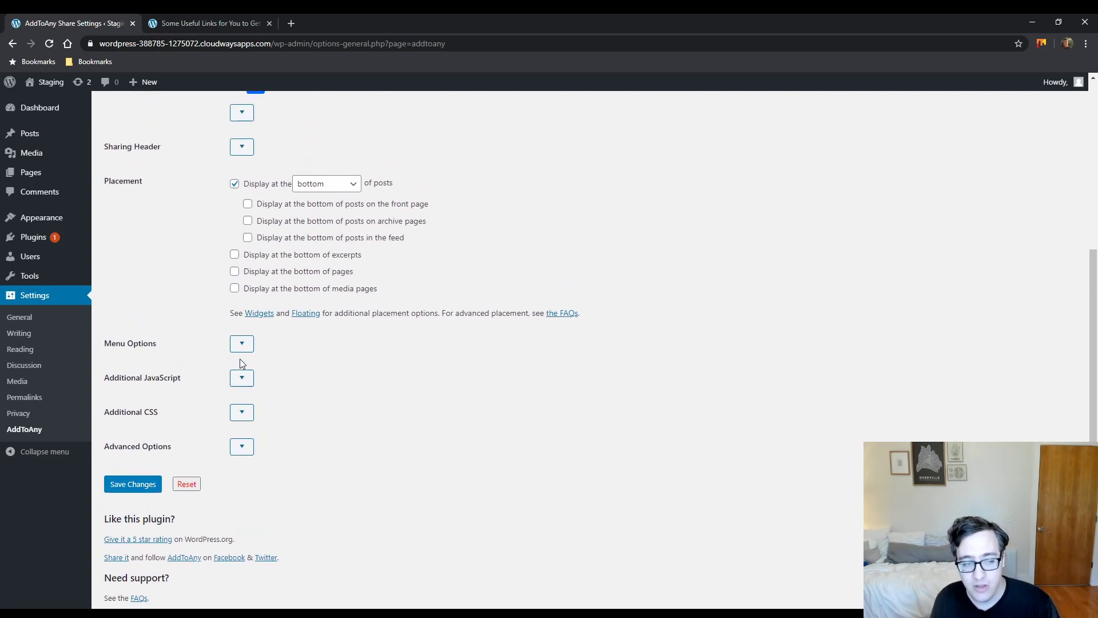
pyautogui.click(241, 343)
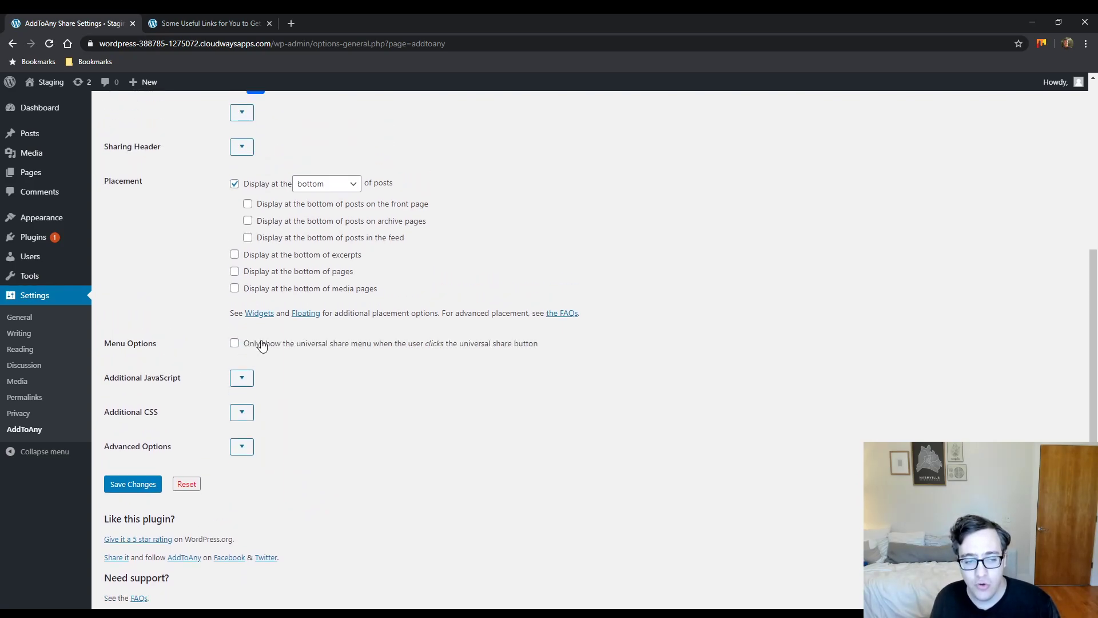
pyautogui.moveTo(261, 343); pyautogui.dragTo(537, 353)
pyautogui.click(522, 365)
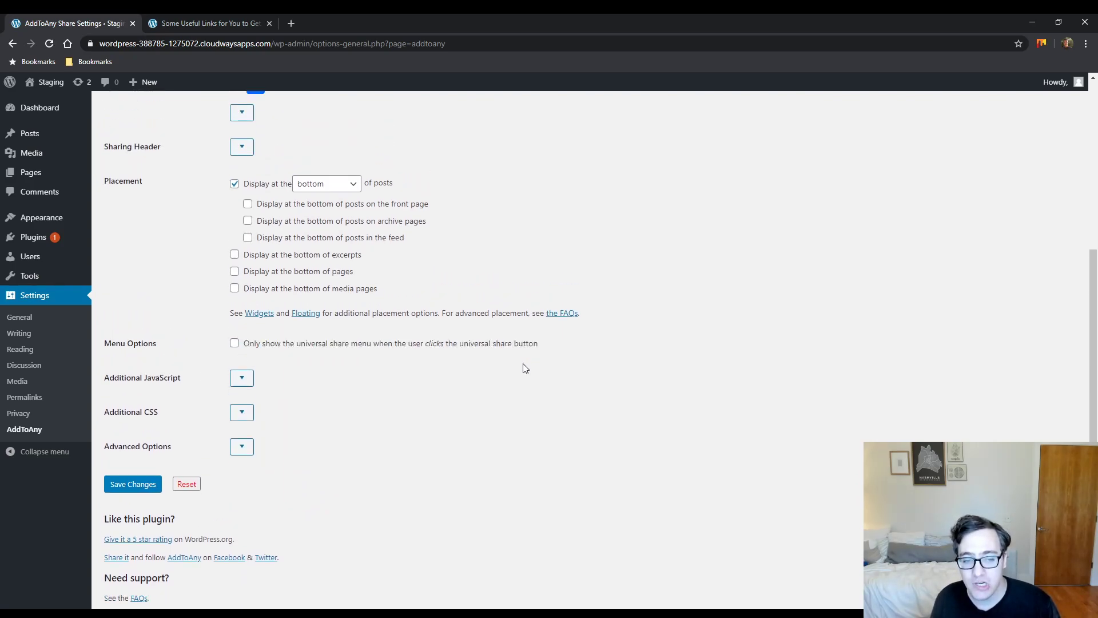
pyautogui.click(133, 487)
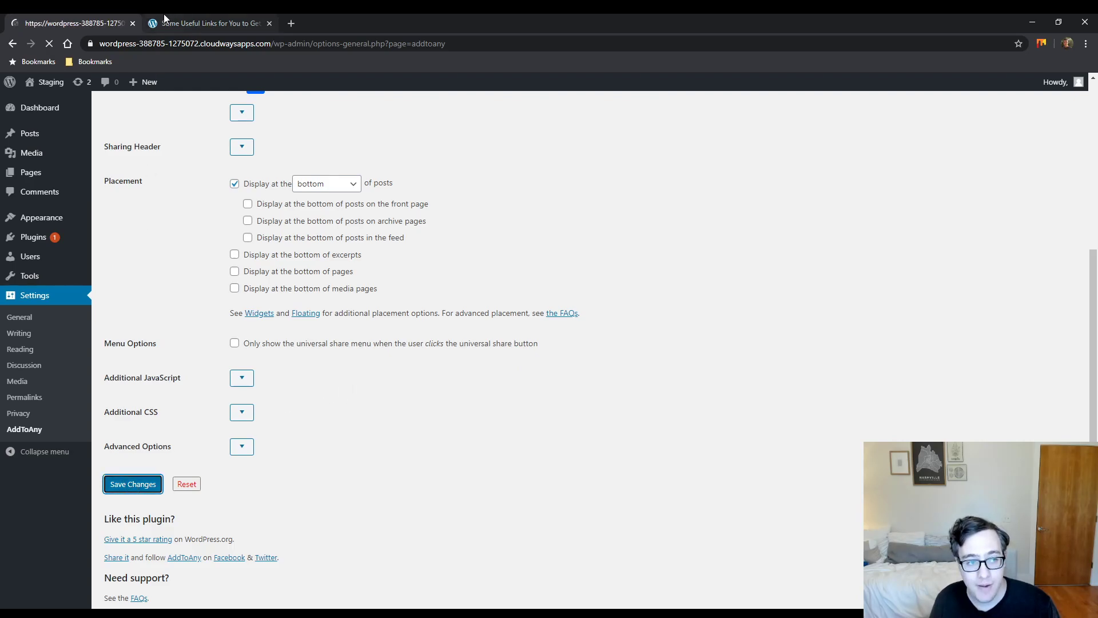
pyautogui.click(206, 22)
pyautogui.click(51, 44)
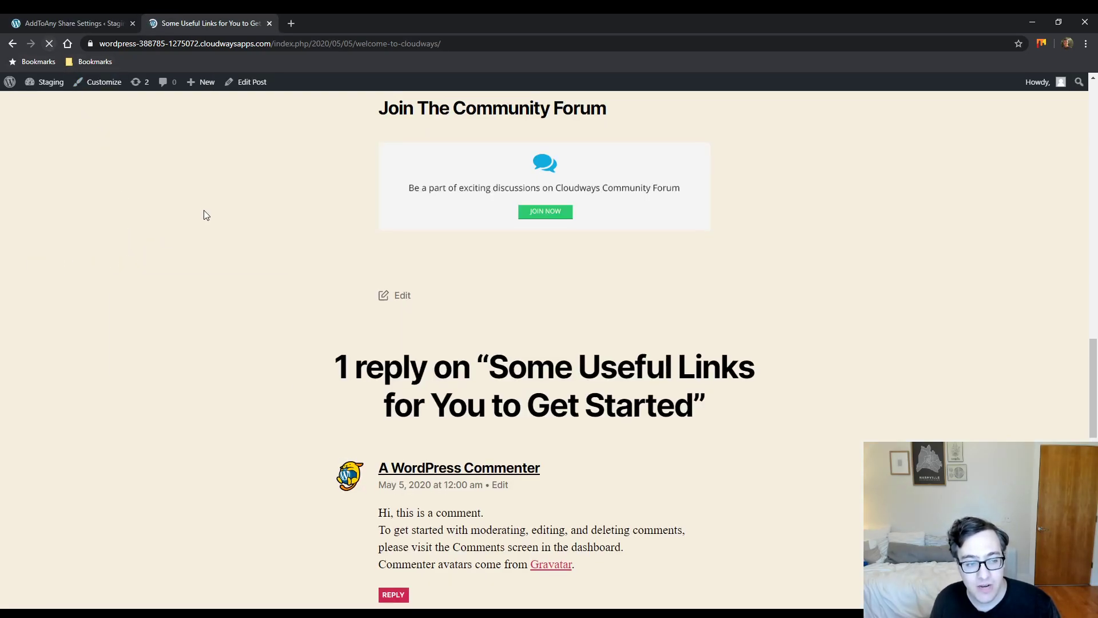
pyautogui.click(128, 262)
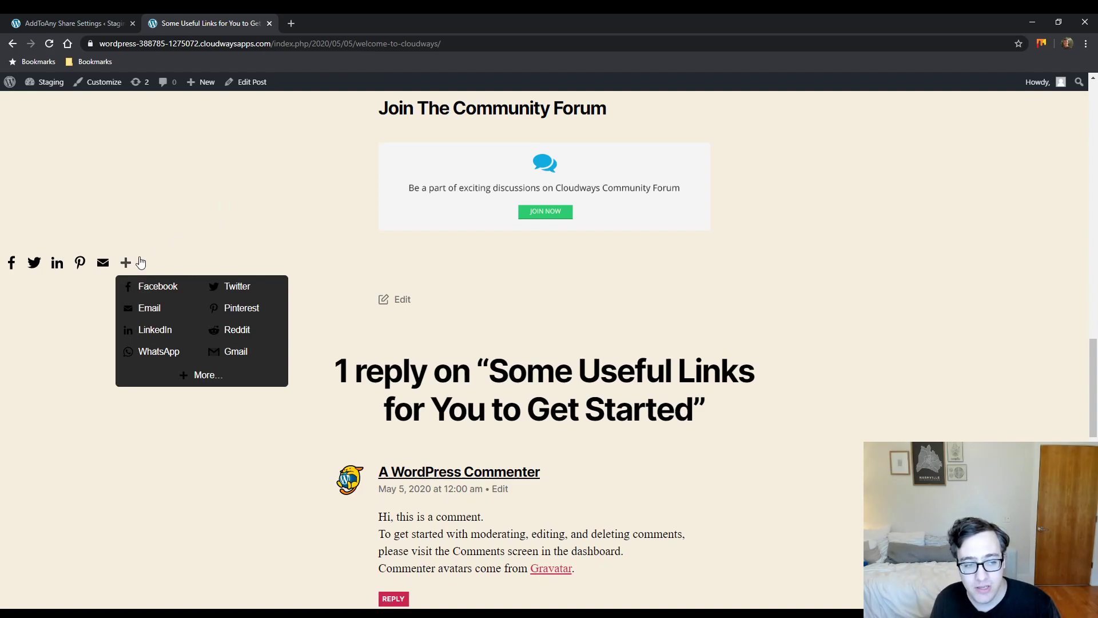
pyautogui.click(50, 44)
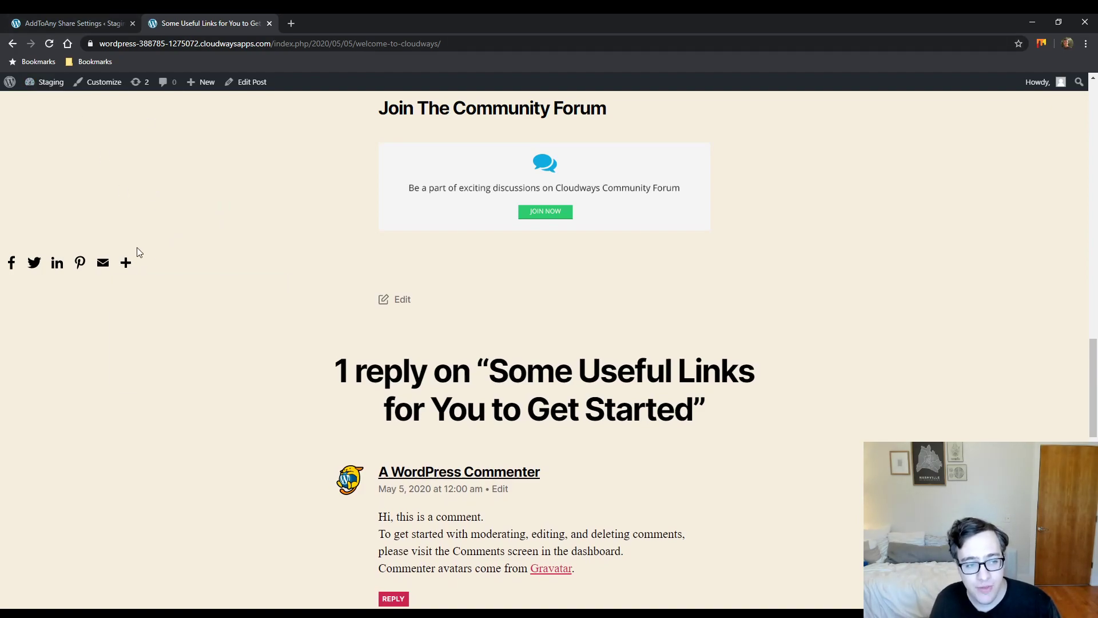
pyautogui.click(86, 23)
# Step: Enable 'Only show the universal share menu when the user clicks', save, and confirm it on the post
pyautogui.scroll(-4, 245, 382)
pyautogui.scroll(-2, 244, 378)
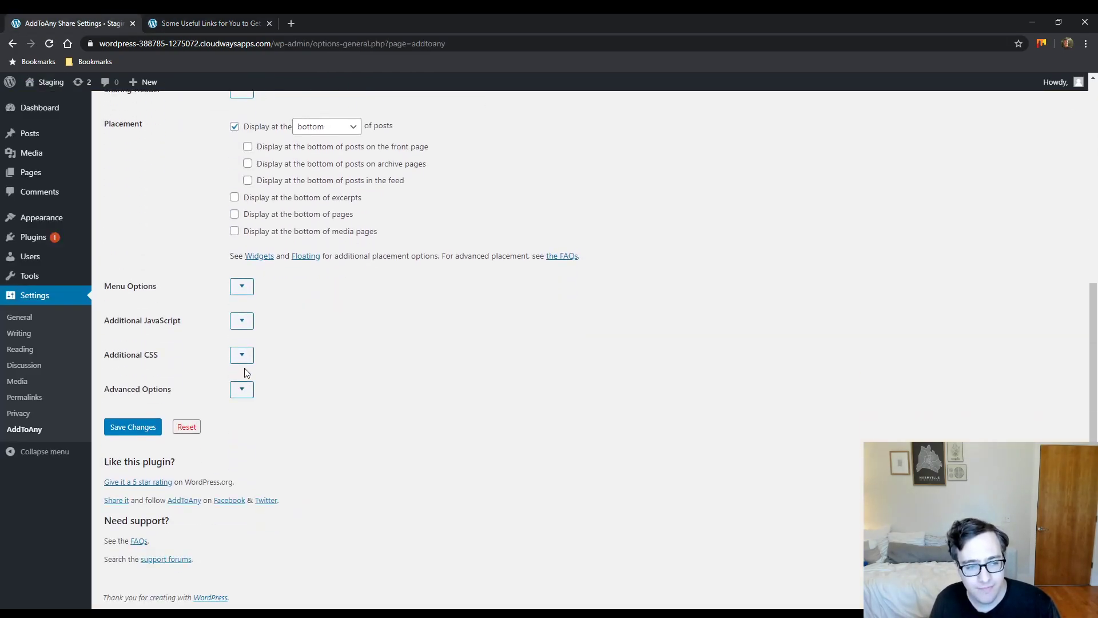
pyautogui.scroll(3, 244, 368)
pyautogui.click(242, 459)
pyautogui.scroll(-3, 246, 467)
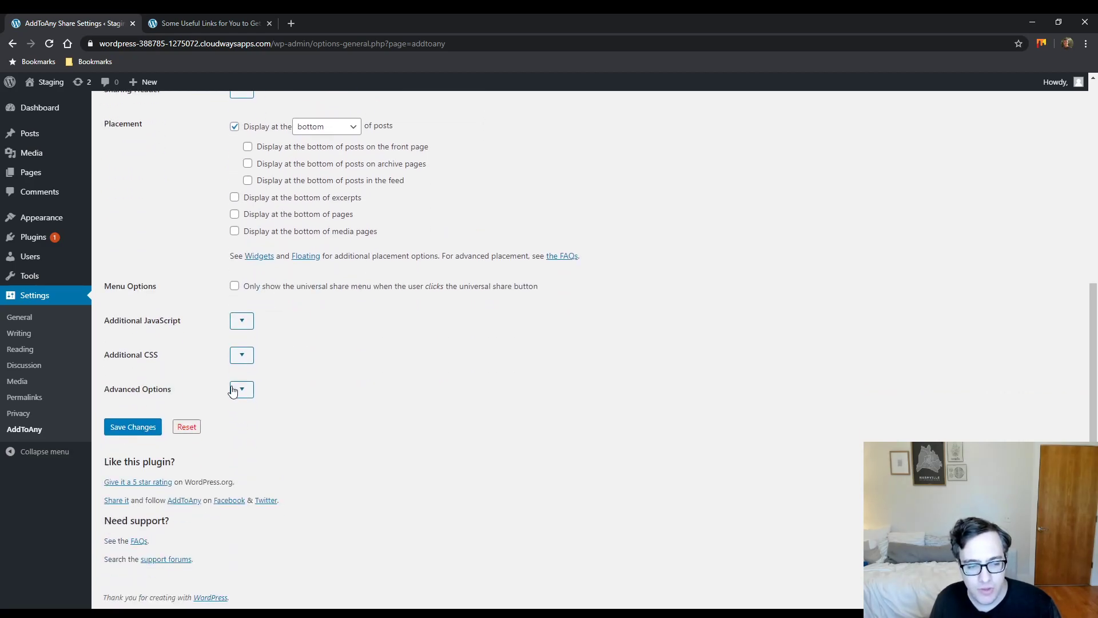
pyautogui.click(234, 286)
pyautogui.click(134, 427)
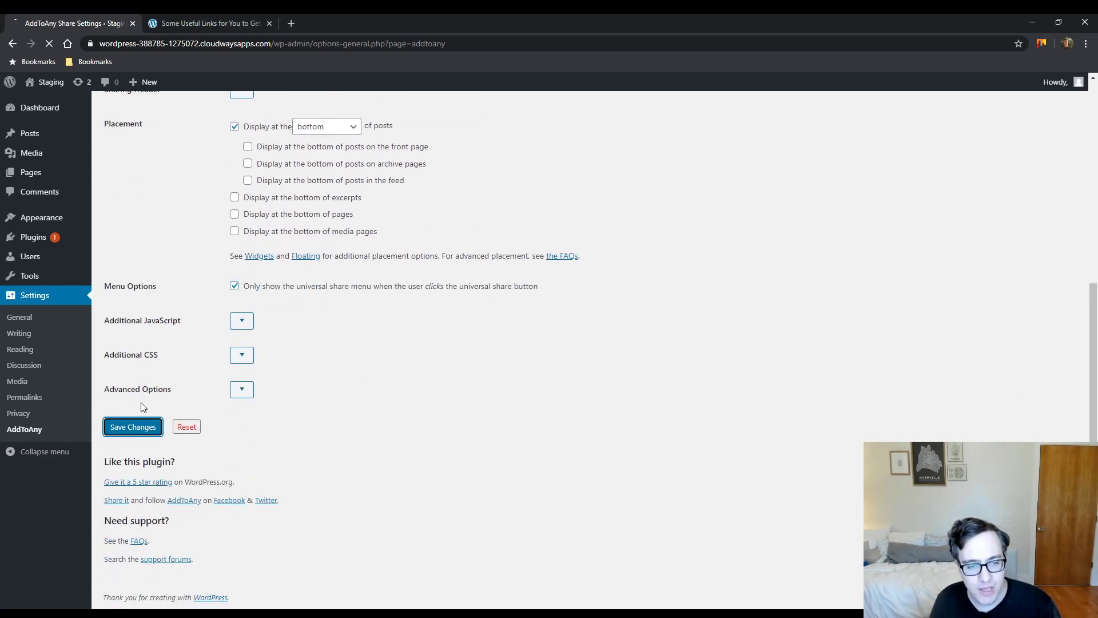
pyautogui.click(197, 23)
pyautogui.click(49, 43)
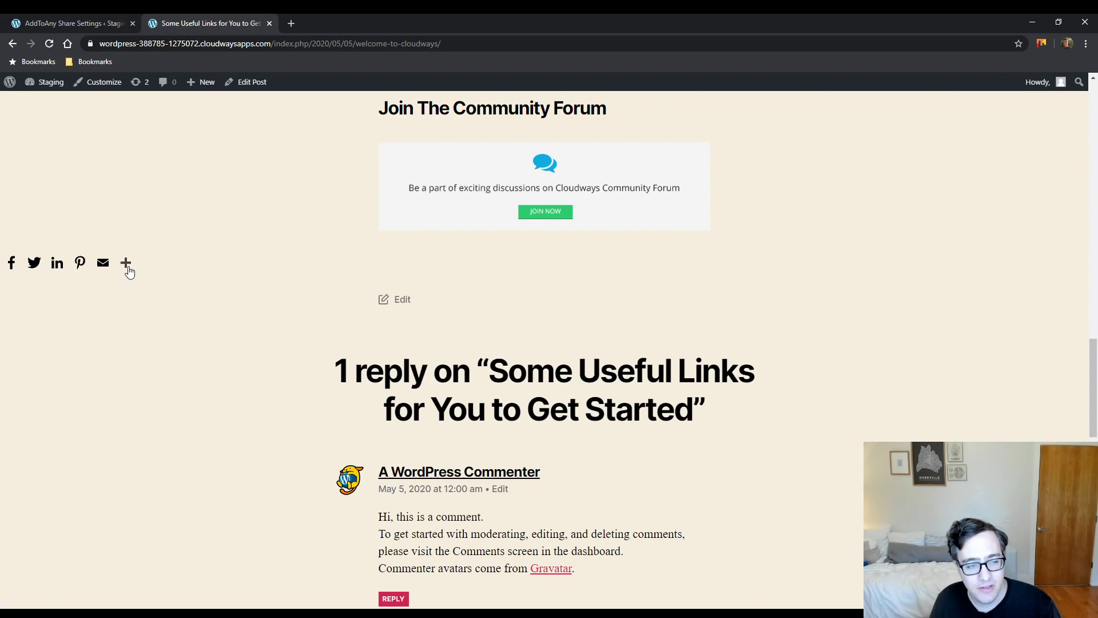
pyautogui.click(126, 265)
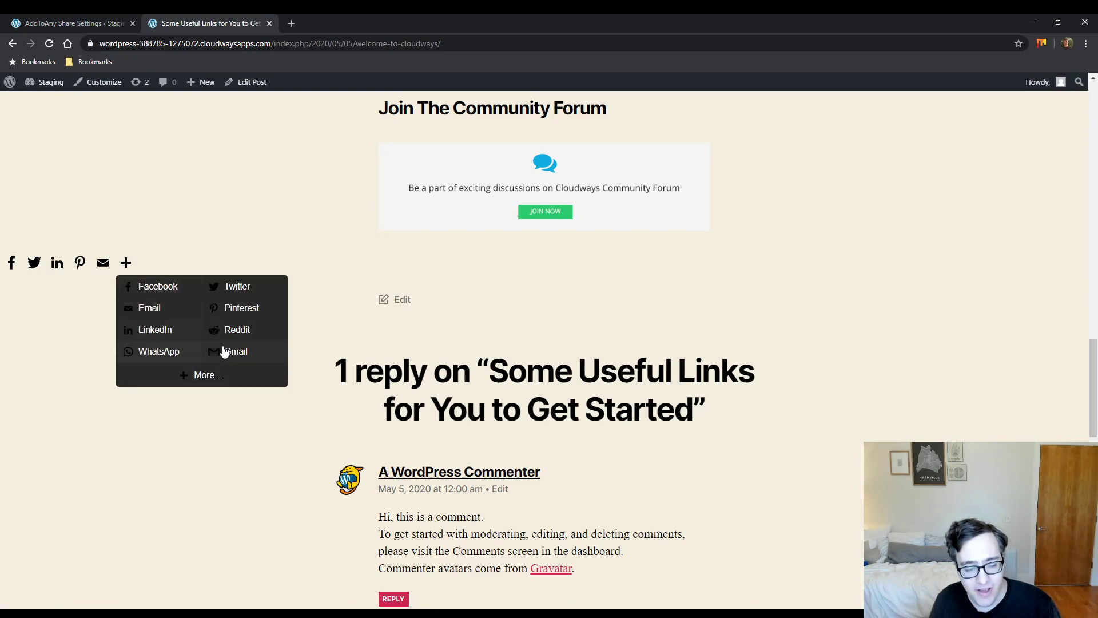
pyautogui.click(102, 21)
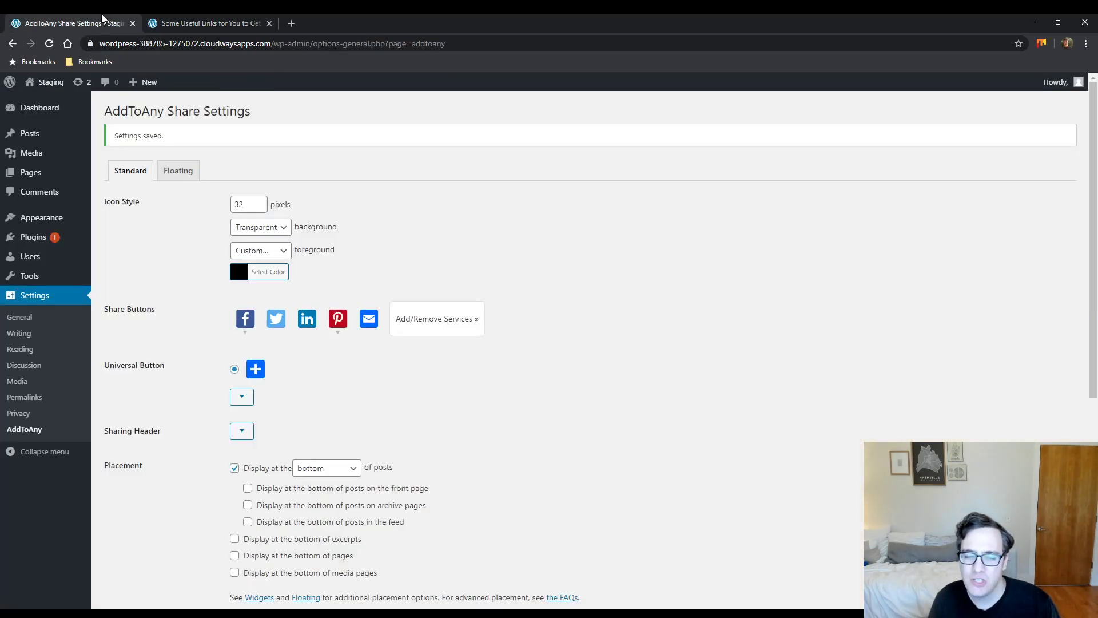
# Step: Expand the Menu Options and Additional JavaScript sections and read the JavaScript description
pyautogui.scroll(-4, 318, 280)
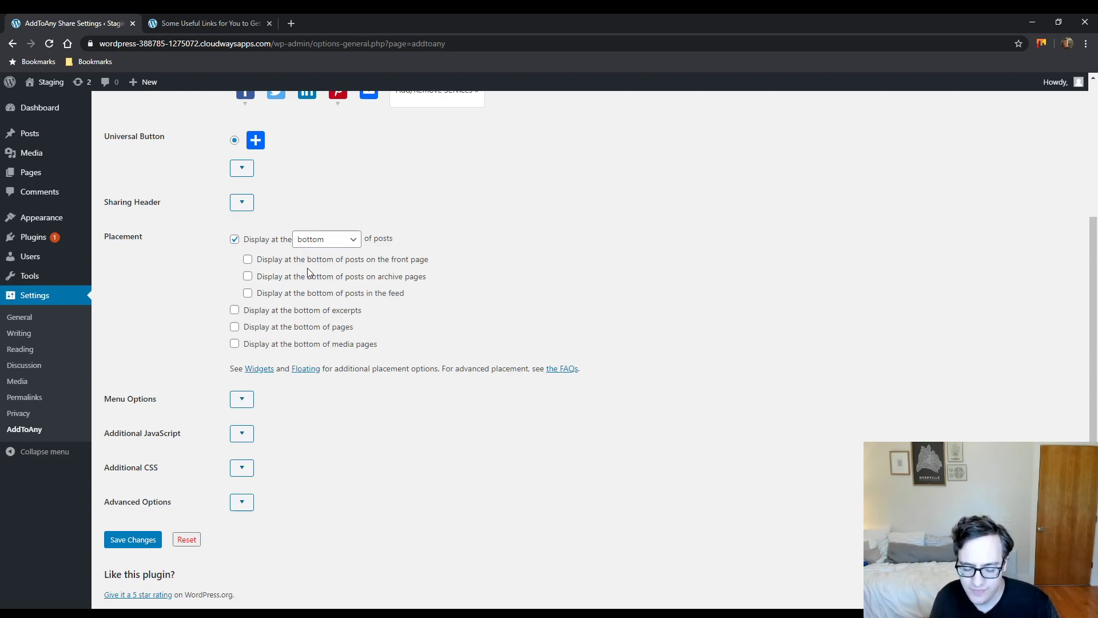
pyautogui.click(242, 399)
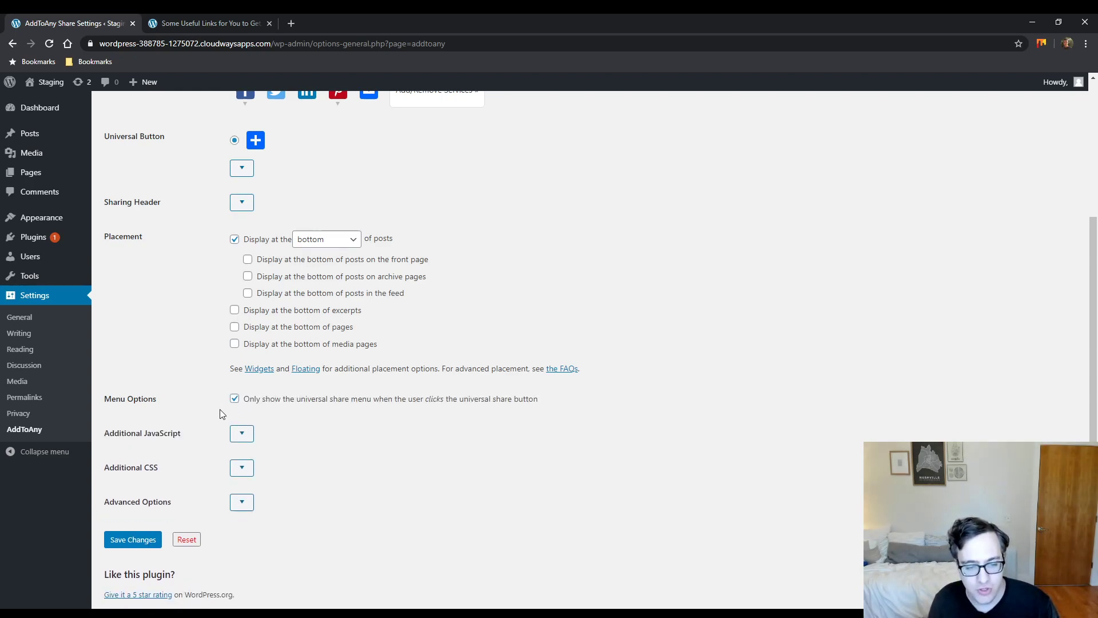
pyautogui.scroll(-2, 195, 399)
pyautogui.scroll(2, 195, 404)
pyautogui.click(242, 433)
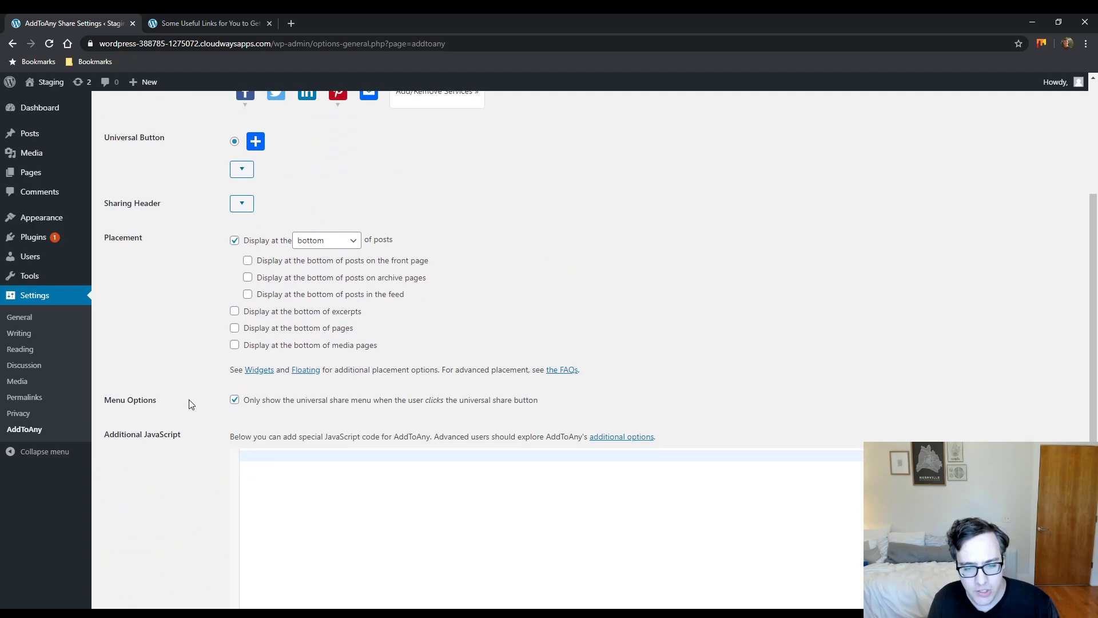
pyautogui.scroll(-3, 188, 399)
pyautogui.moveTo(292, 267); pyautogui.dragTo(458, 253)
pyautogui.click(480, 248)
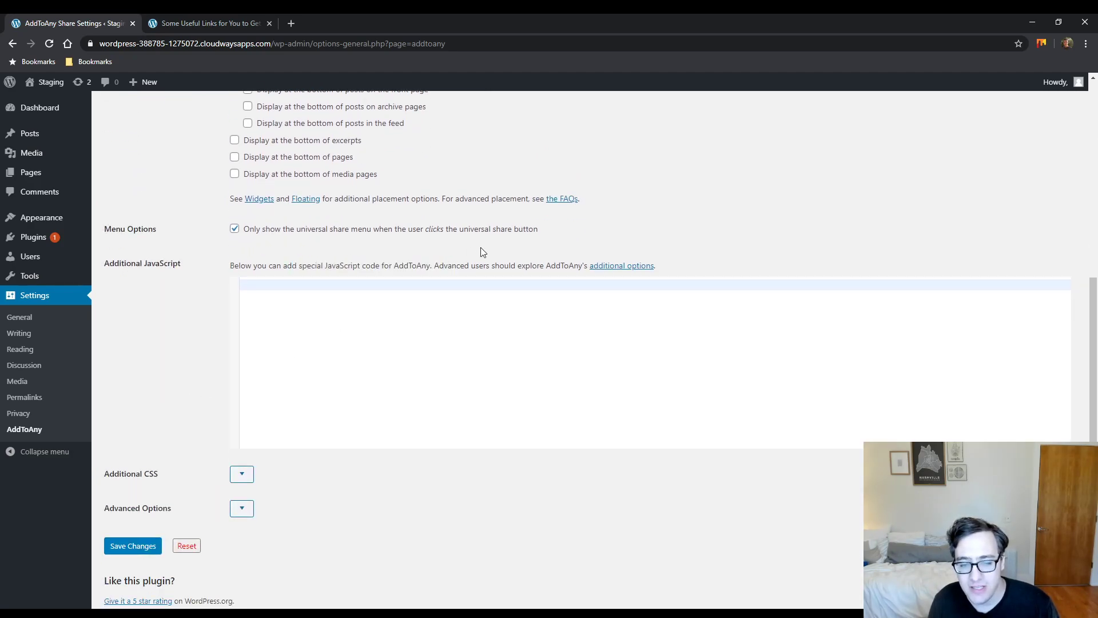
# Step: Open AddToAny's additional options customization guide and browse through it
pyautogui.keyDown('ctrl'); pyautogui.click(624, 266); pyautogui.keyUp('ctrl')
pyautogui.click(395, 23)
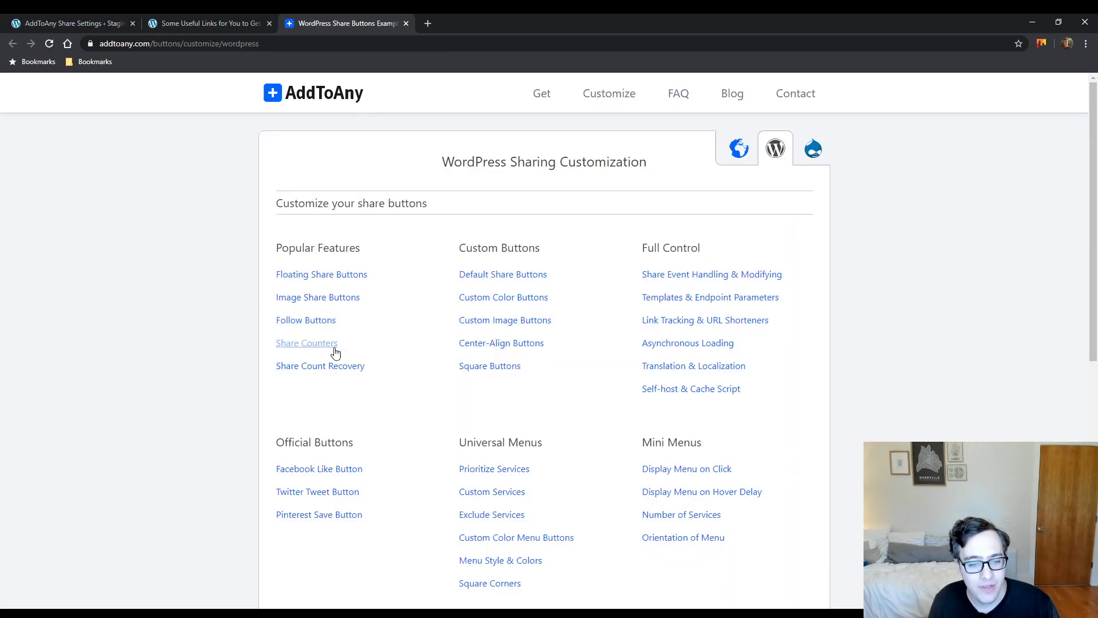
pyautogui.scroll(-4, 286, 301)
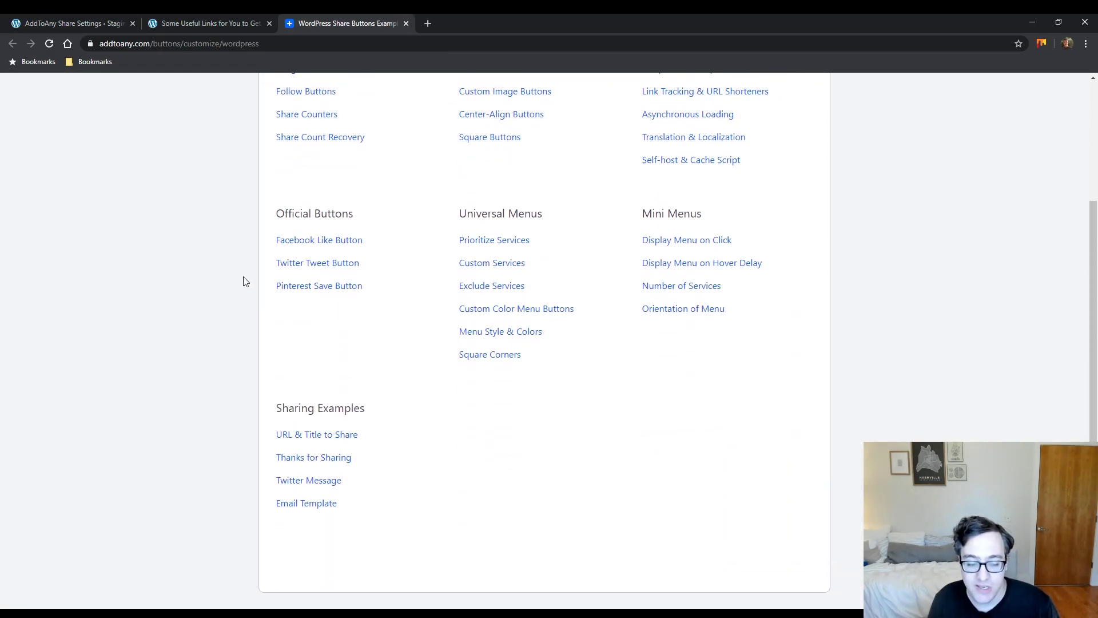
pyautogui.scroll(2, 243, 280)
# Step: Close the customization guide and return to the AddToAny Share Settings tab
pyautogui.click(406, 23)
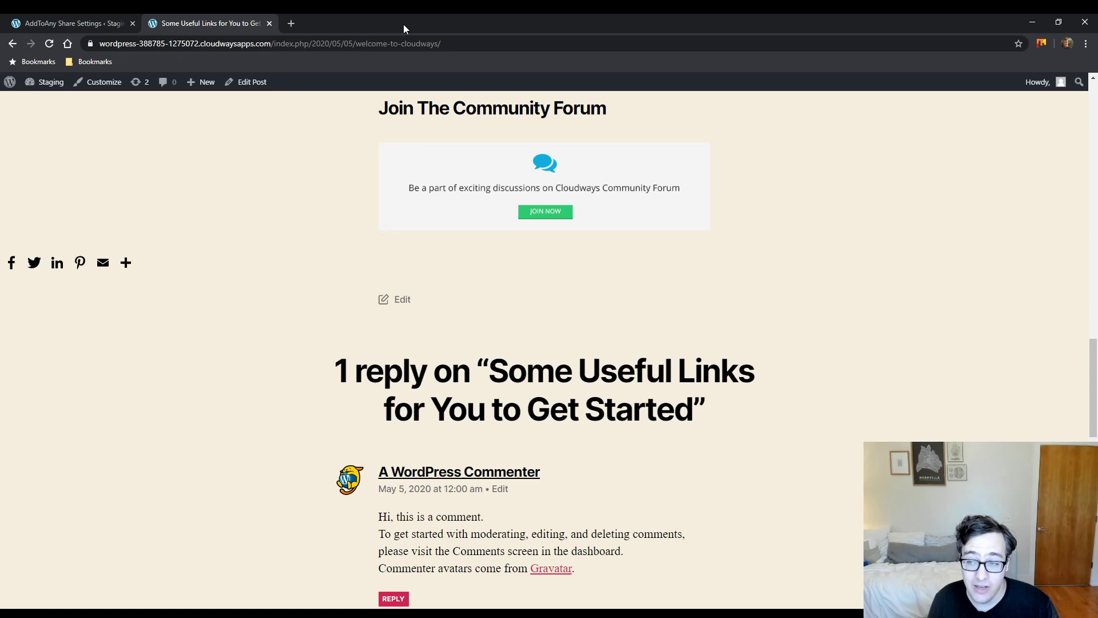
pyautogui.click(133, 14)
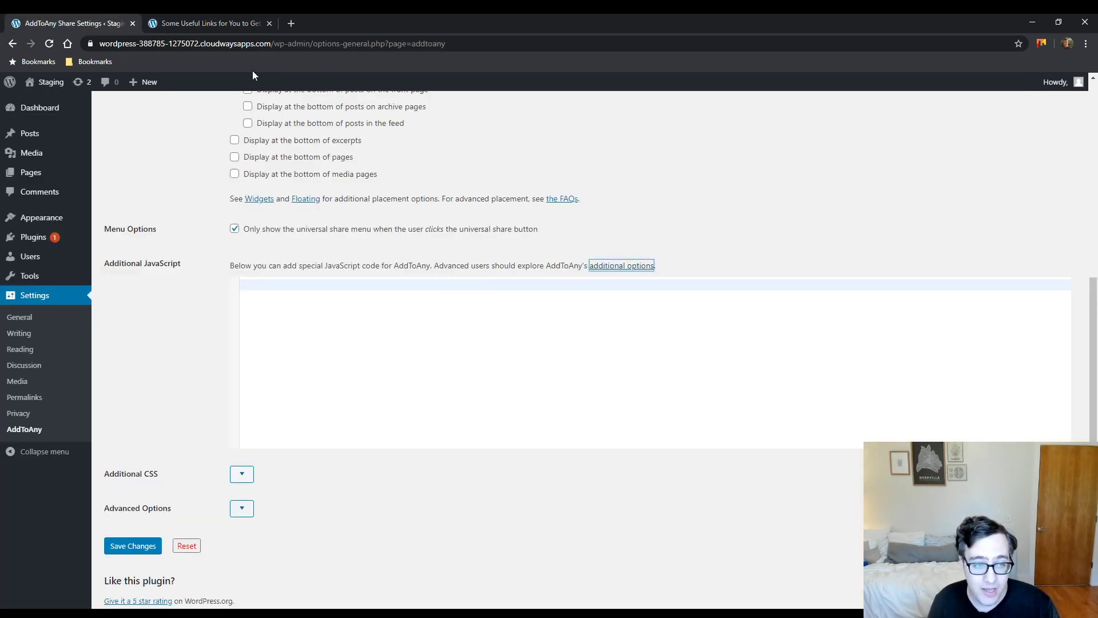
pyautogui.hotkey('ctrl', 'Tab')
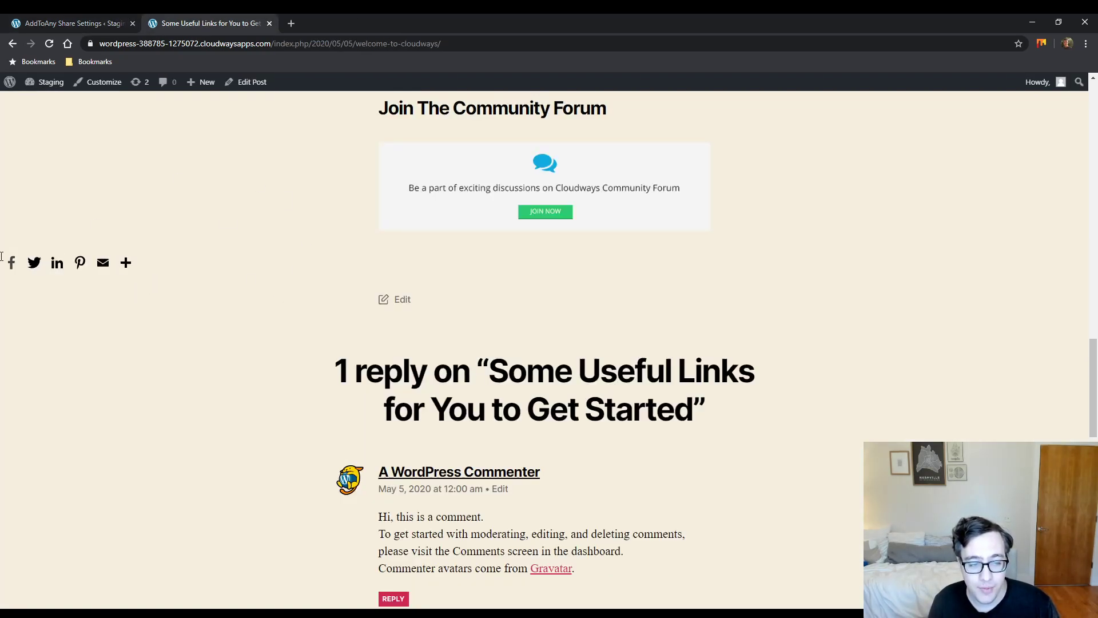
pyautogui.click(92, 23)
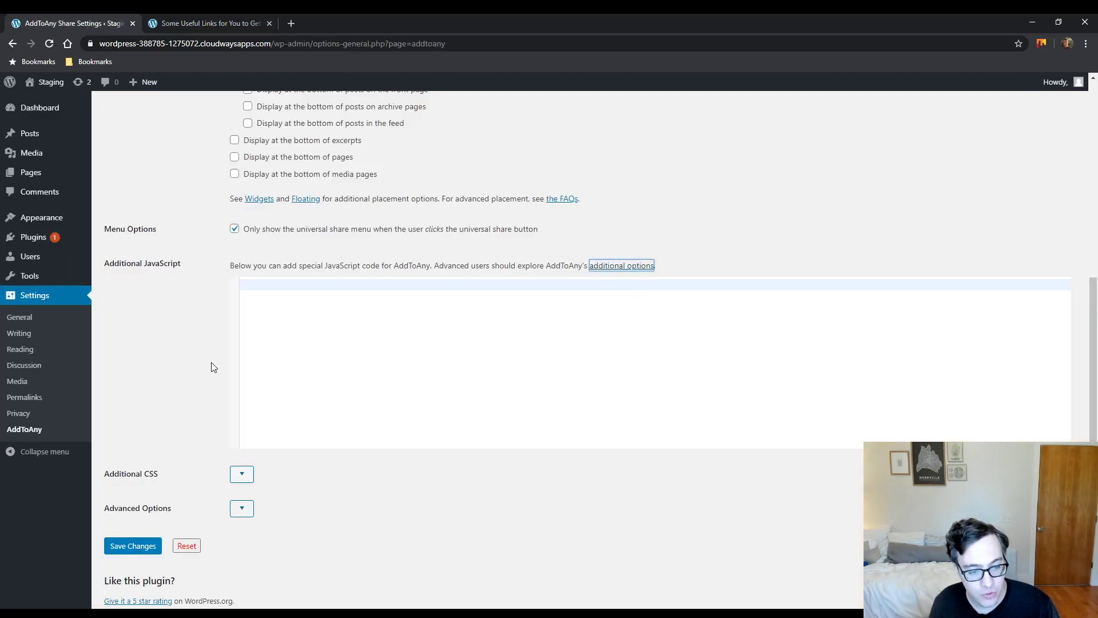
# Step: Expand Additional CSS and Advanced Options to review the custom icon and cache settings
pyautogui.click(241, 474)
pyautogui.scroll(-4, 177, 407)
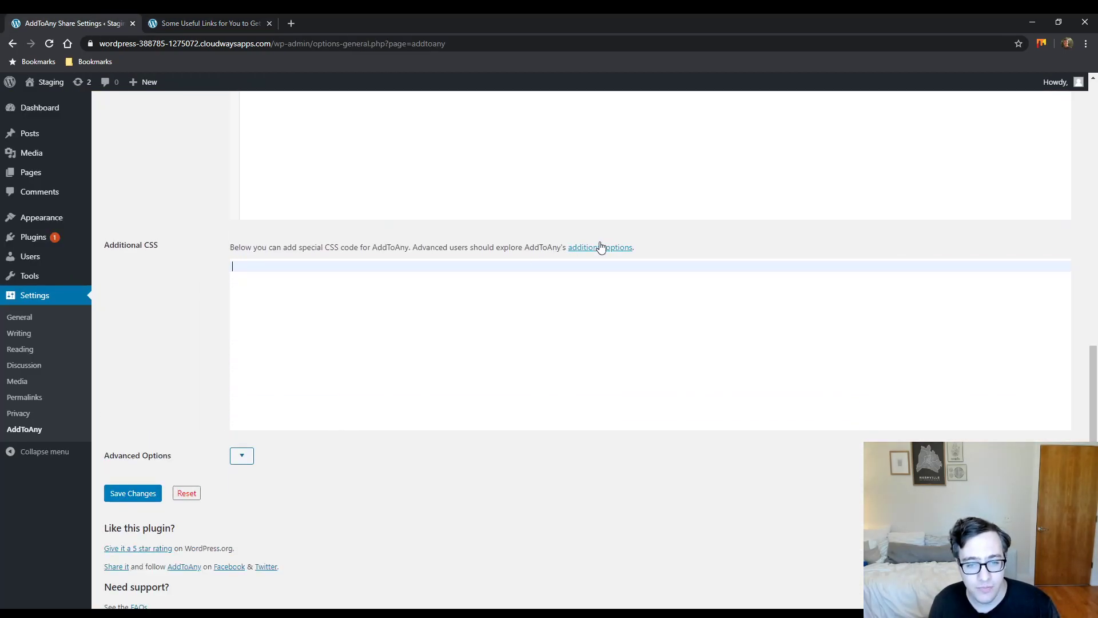
pyautogui.scroll(2, 328, 294)
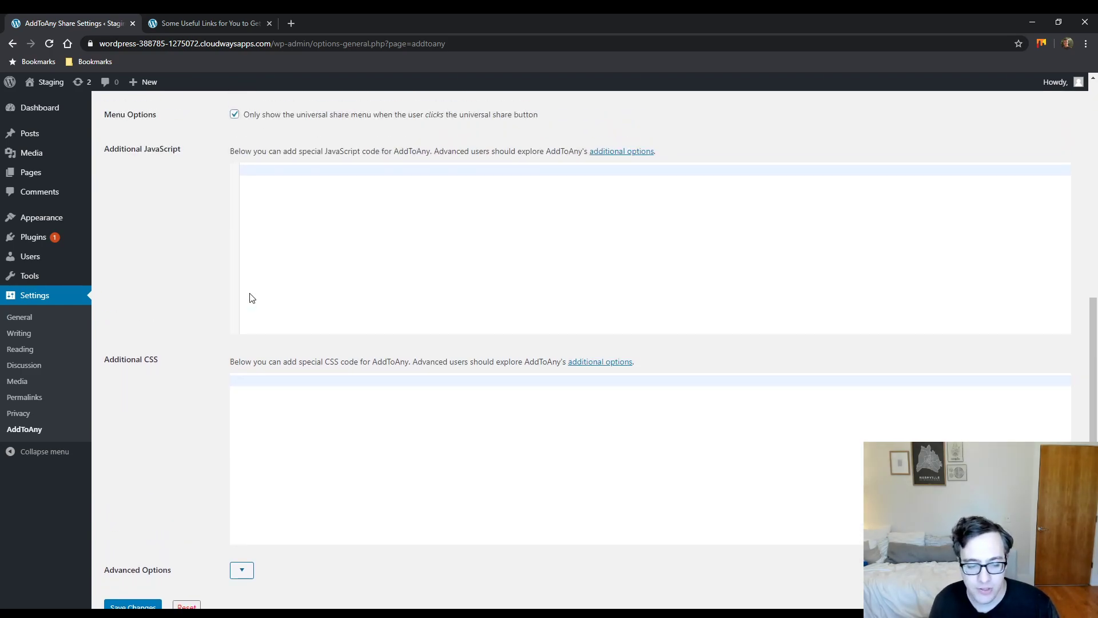
pyautogui.scroll(-2, 238, 380)
pyautogui.click(241, 455)
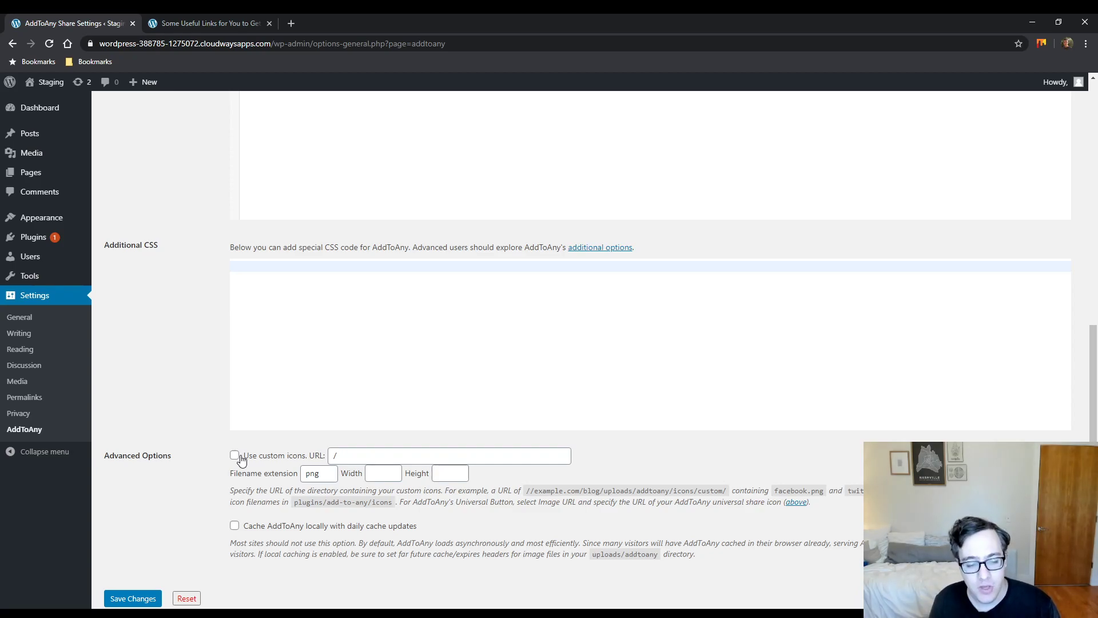
pyautogui.scroll(-2, 215, 449)
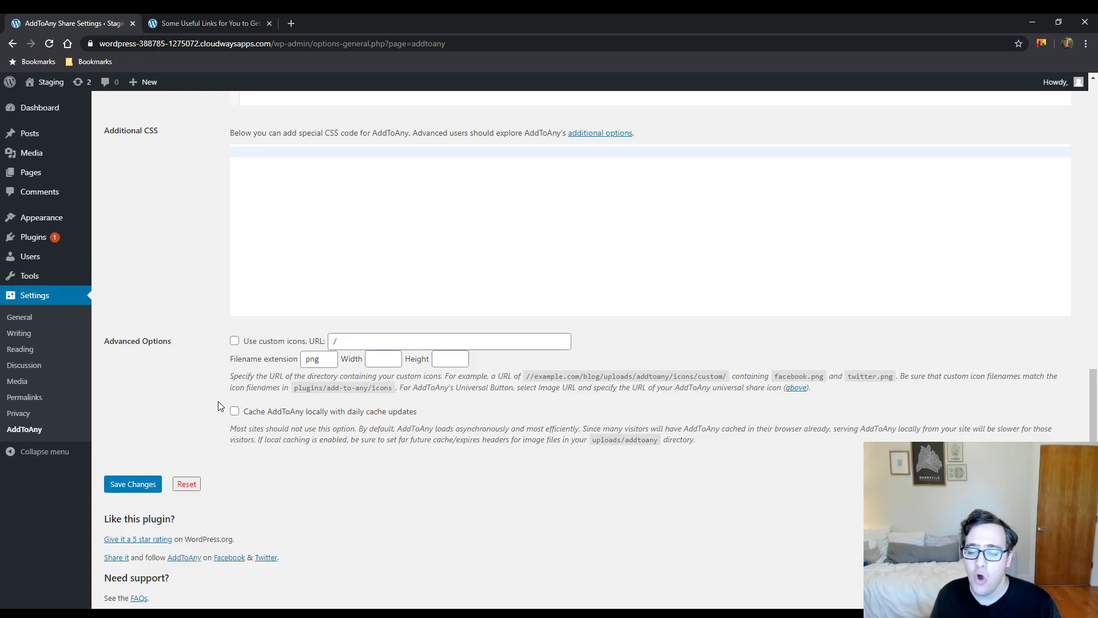
# Step: Search the post's page source for 'addto' and open the static.addtoany.com page.js in a new tab
pyautogui.click(208, 22)
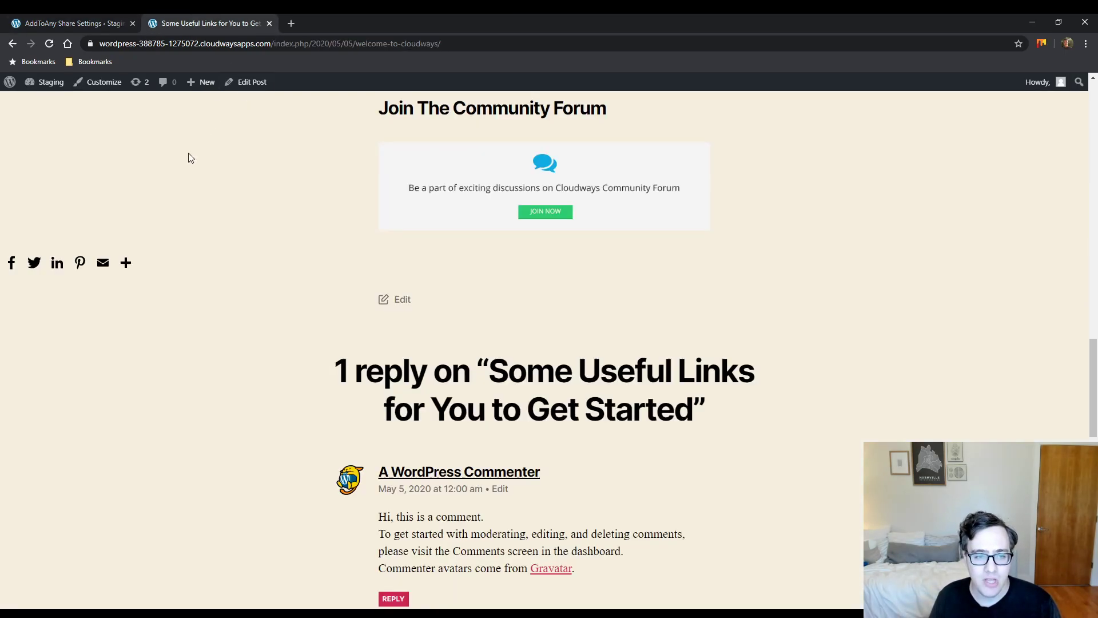
pyautogui.hotkey('ctrl', 'u')
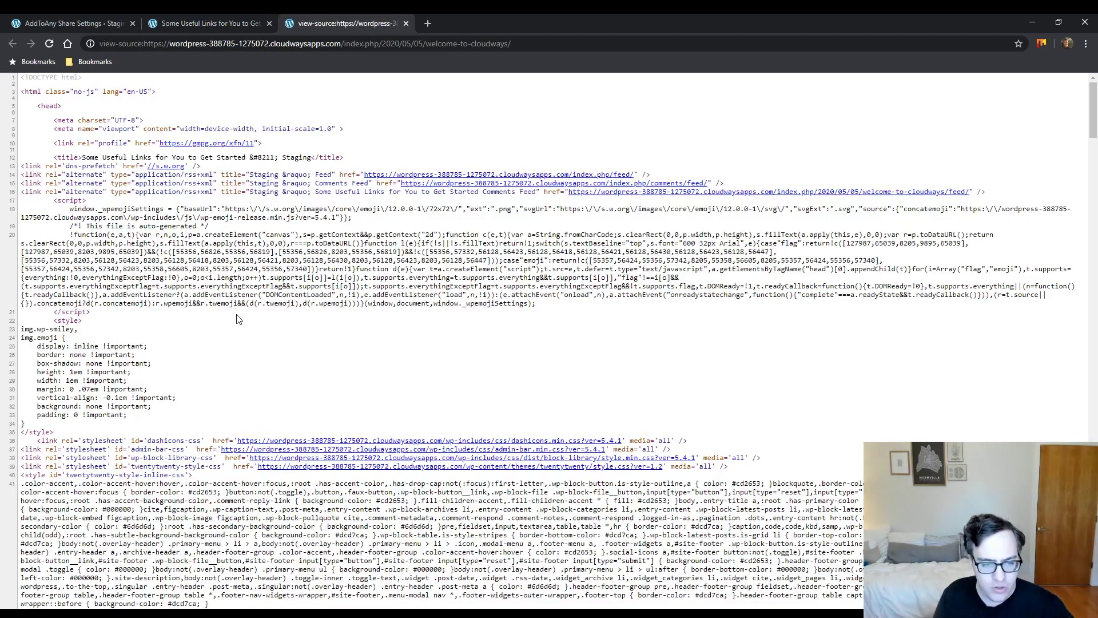
pyautogui.hotkey('ctrl', 'f')
pyautogui.write('addto')
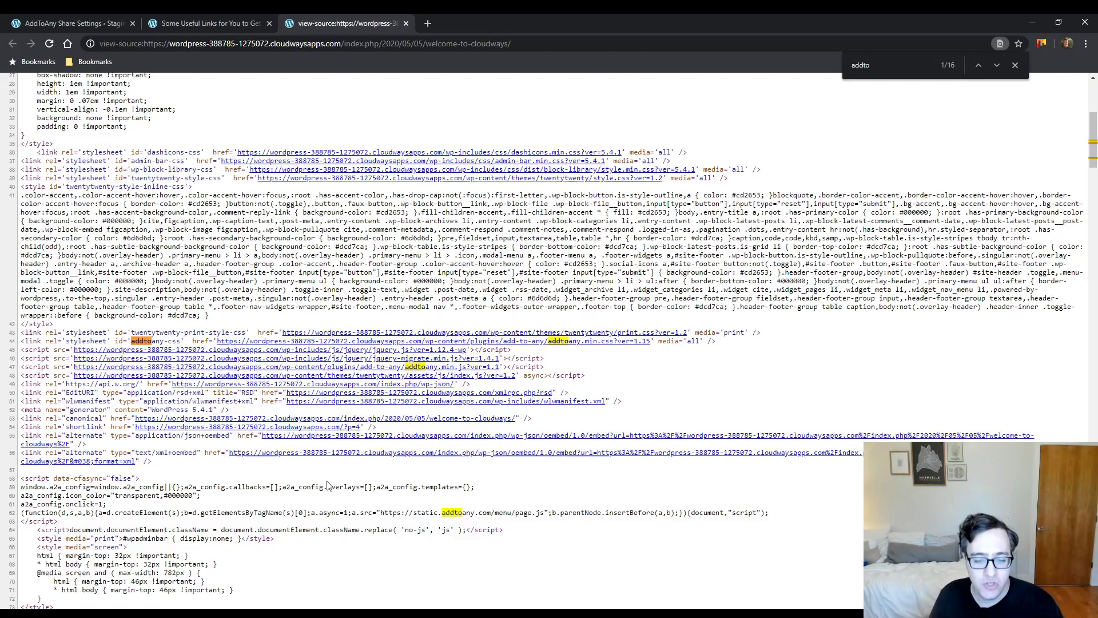
pyautogui.moveTo(382, 513); pyautogui.dragTo(543, 514)
pyautogui.rightClick(543, 514)
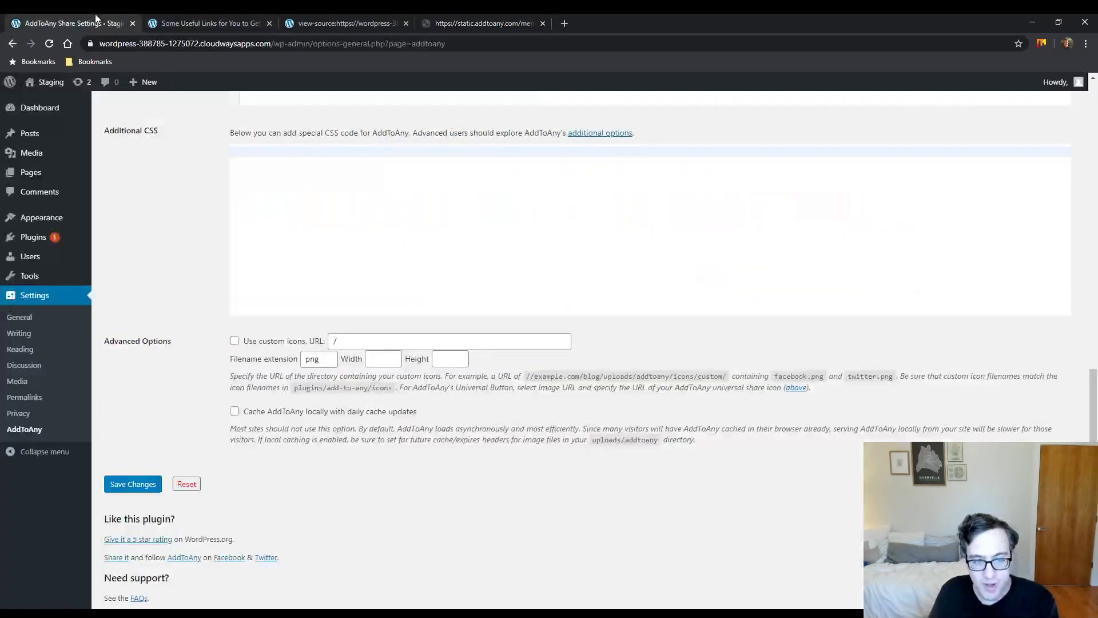
pyautogui.click(97, 23)
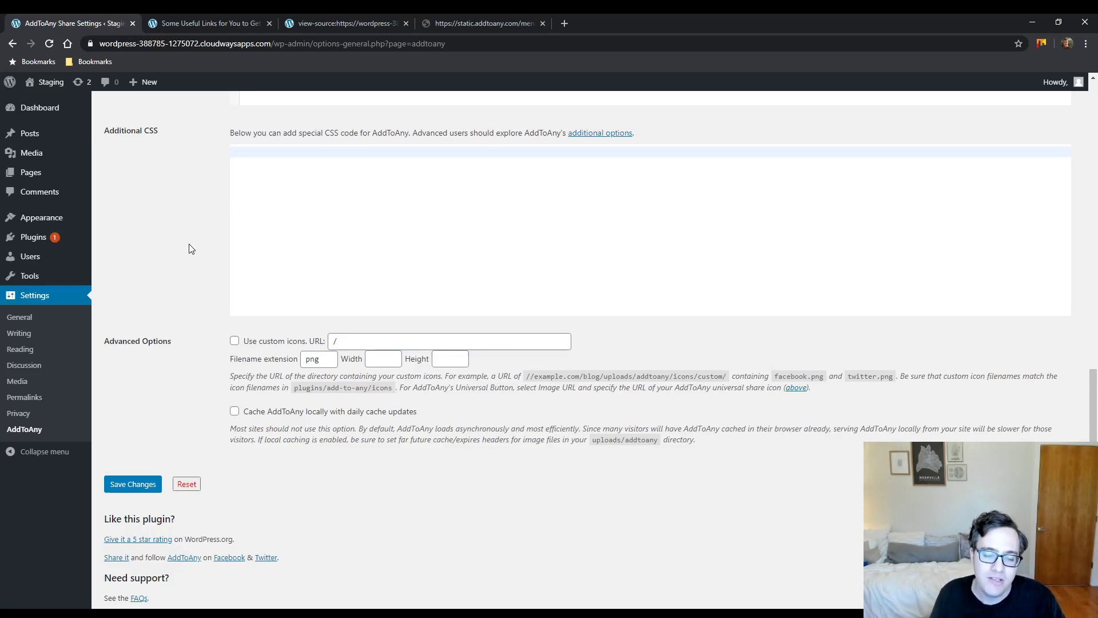
# Step: Tick 'Cache AddToAny locally' with daily updates, save, and reload the post's page source
pyautogui.click(235, 411)
pyautogui.click(158, 482)
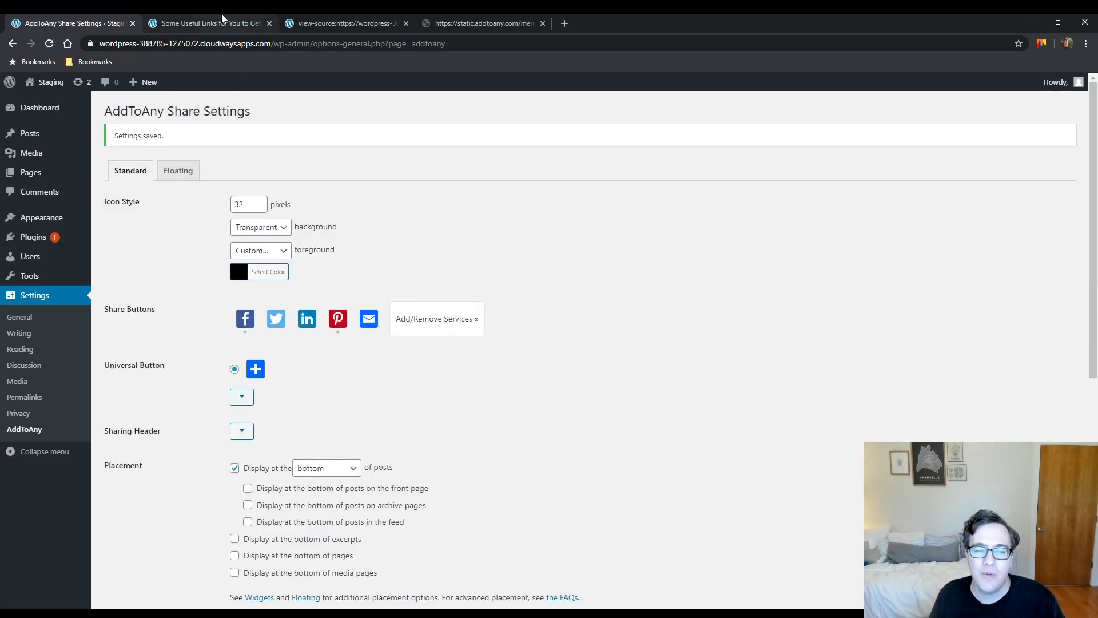
pyautogui.click(222, 17)
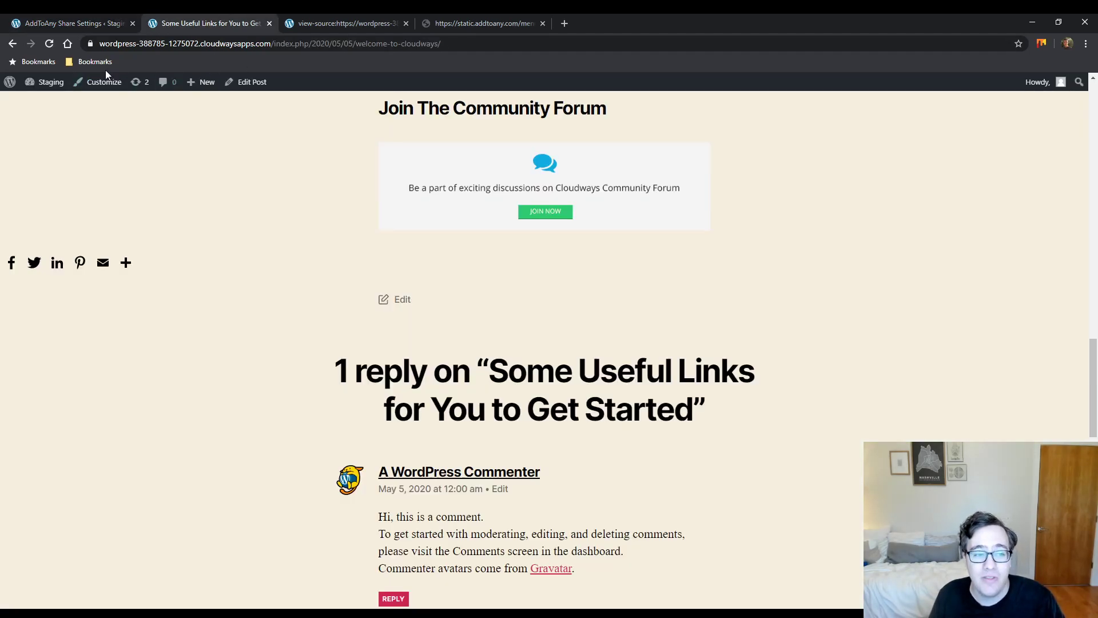
pyautogui.click(305, 17)
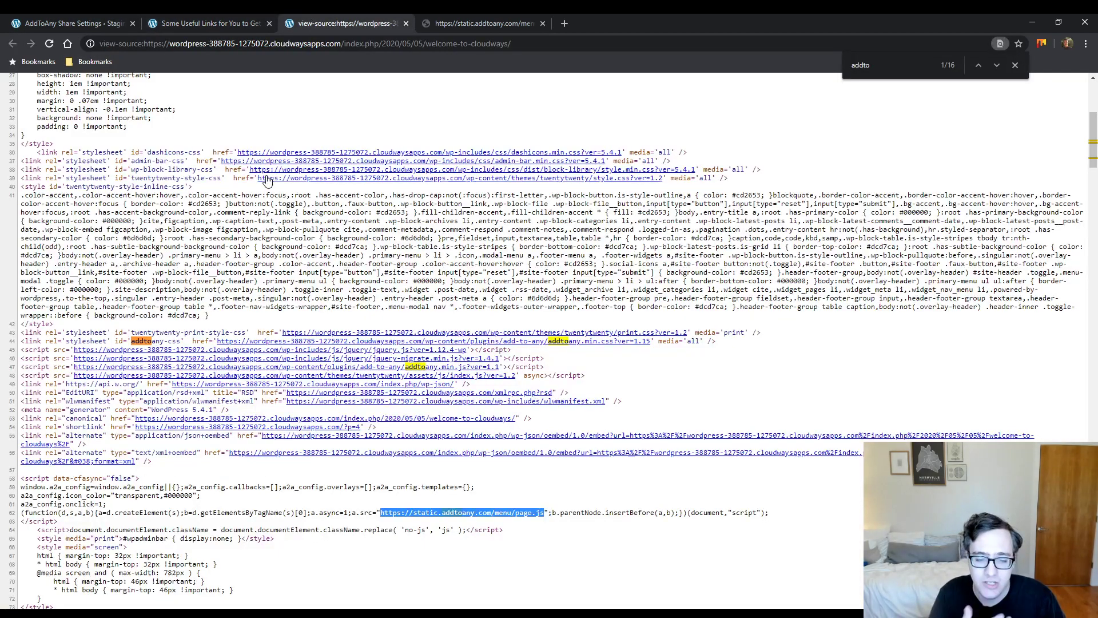
pyautogui.hotkey('ctrl', 'r')
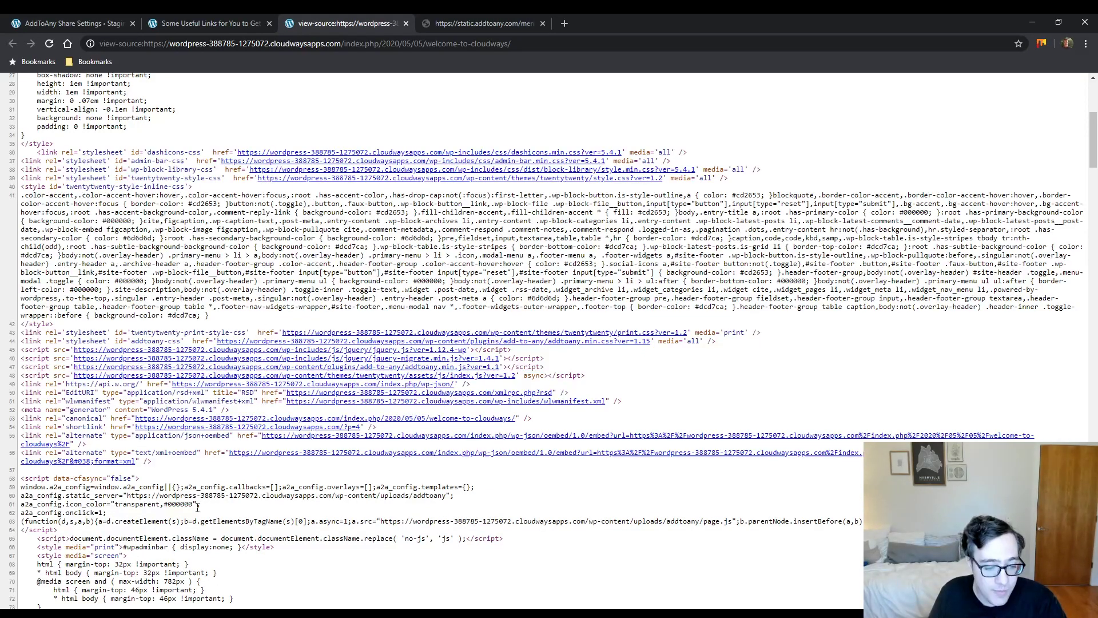
pyautogui.scroll(-2, 289, 407)
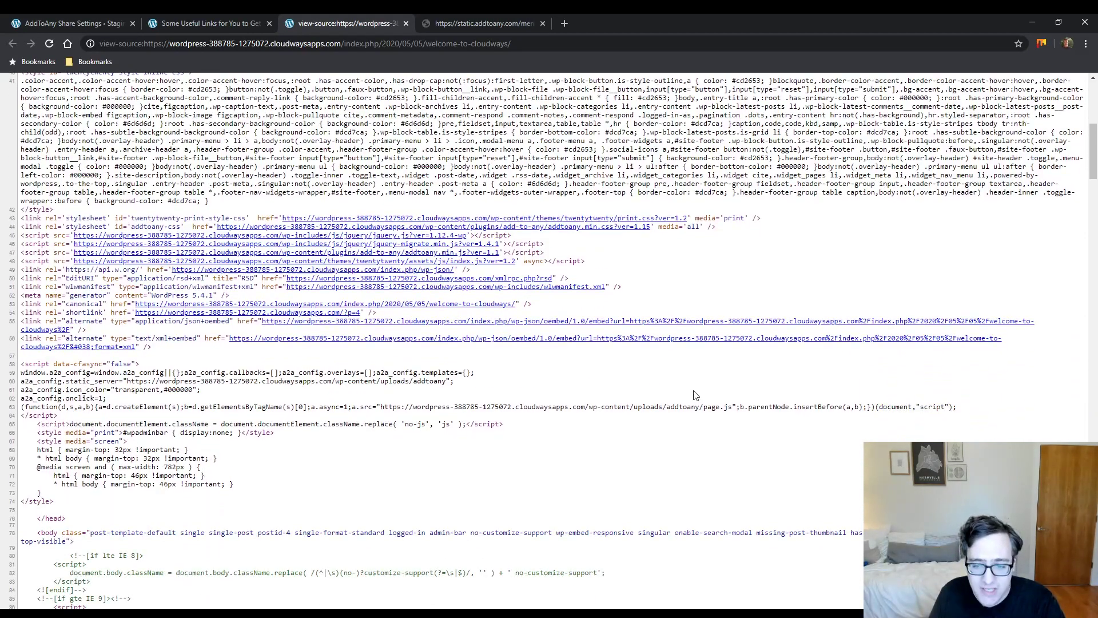
# Step: Open the locally hosted page.js from the uploads folder in a new tab
pyautogui.moveTo(734, 407); pyautogui.dragTo(382, 409)
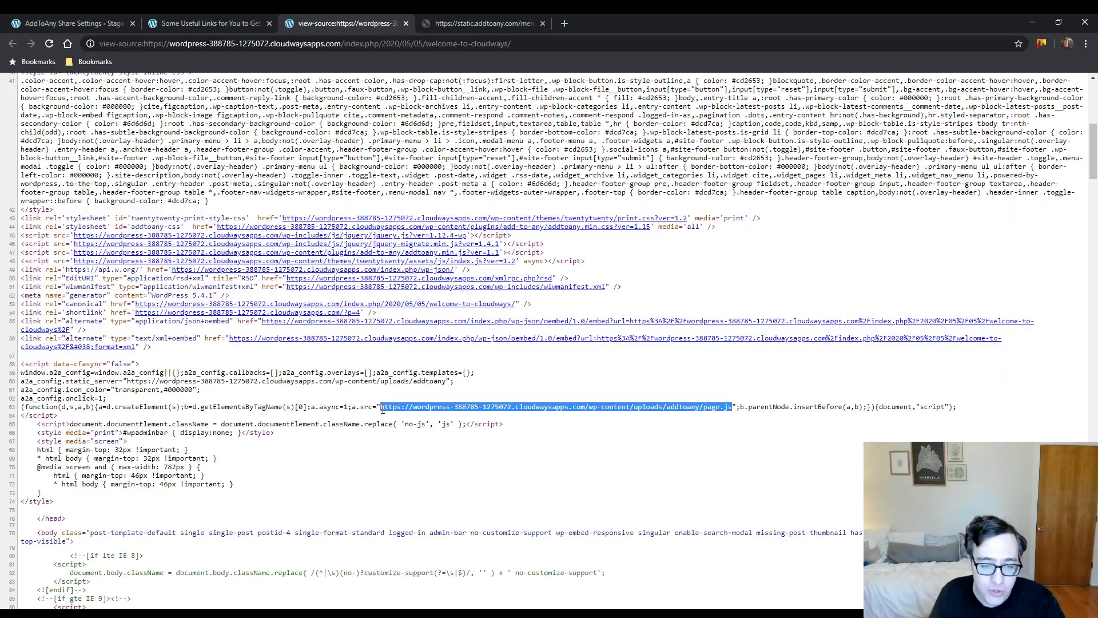
pyautogui.rightClick(408, 407)
pyautogui.click(465, 429)
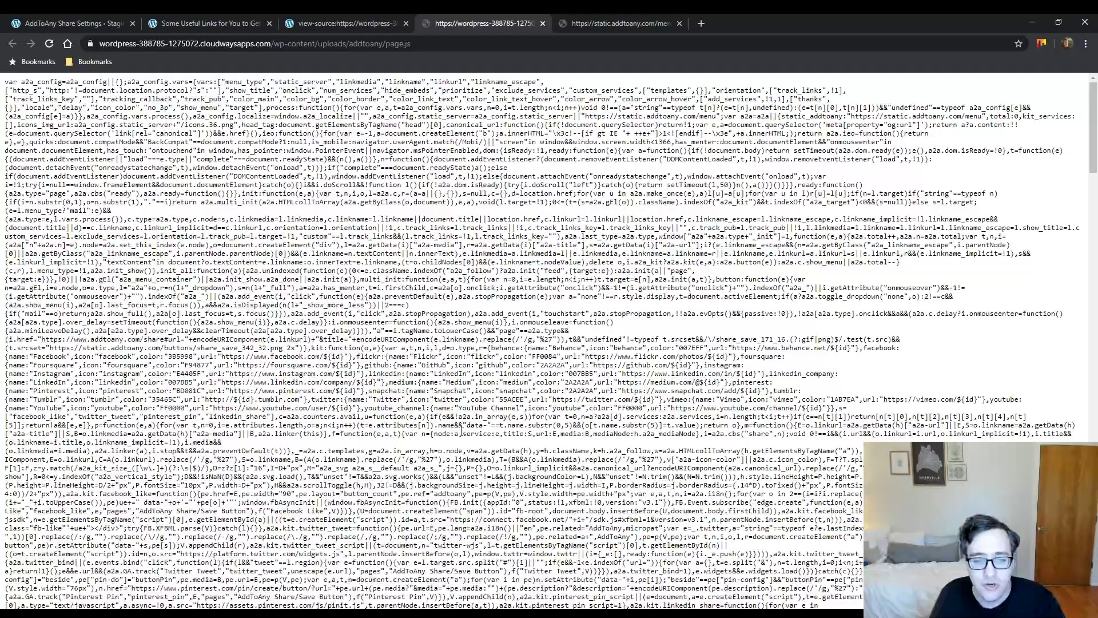
pyautogui.scroll(-5, 471, 399)
# Step: Compare the local page.js with the static.addtoany.com script
pyautogui.click(617, 23)
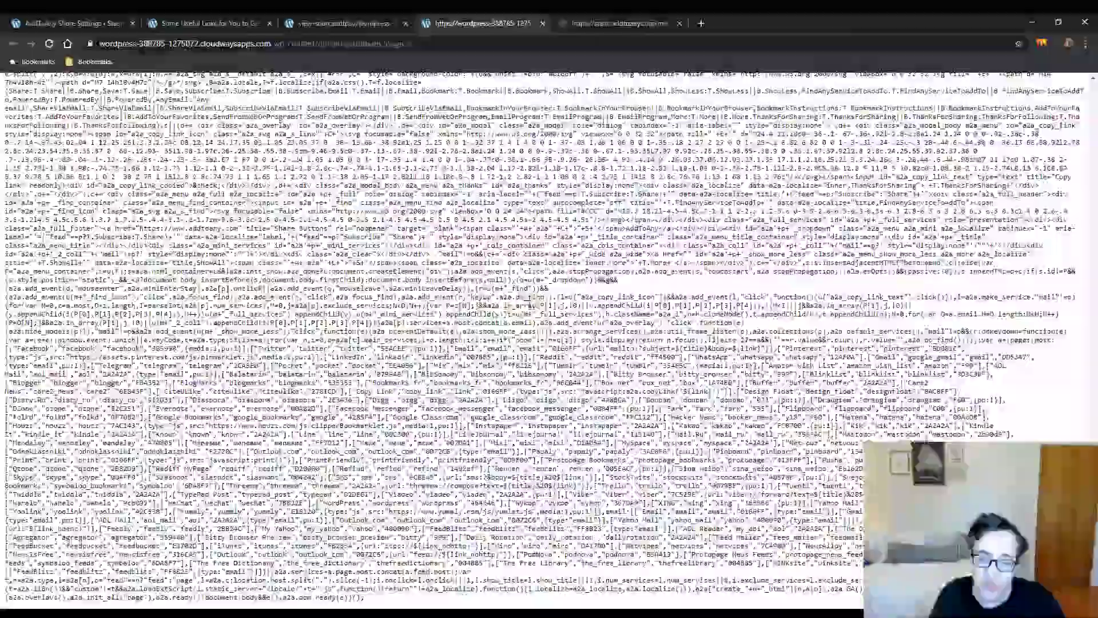
pyautogui.scroll(-10, 549, 343)
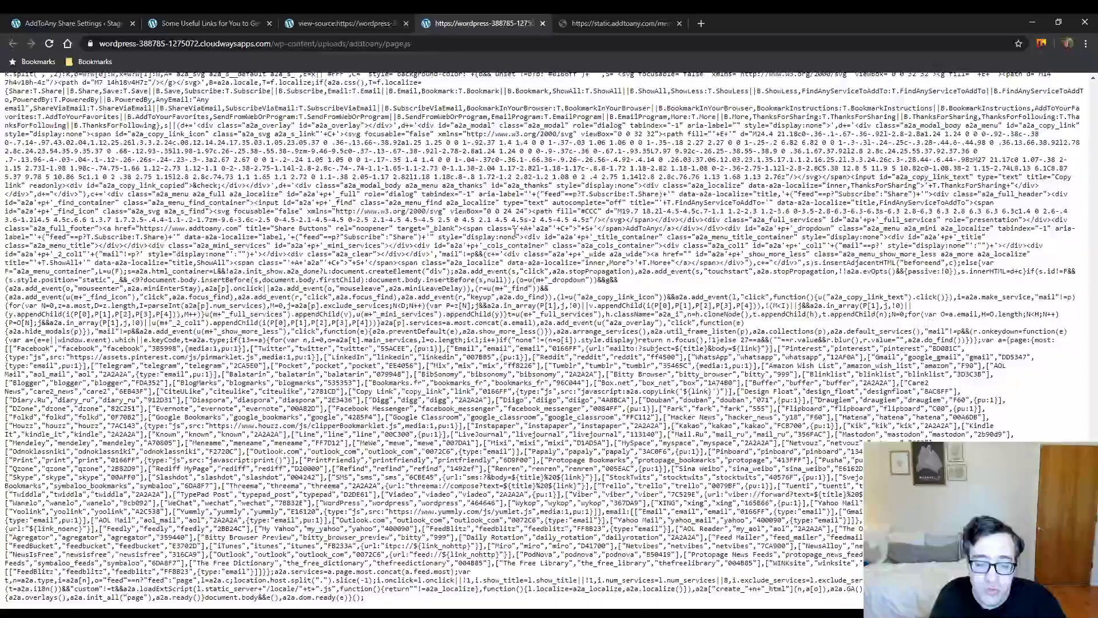
pyautogui.click(618, 23)
pyautogui.hotkey('ctrl', 'shift', 'Tab')
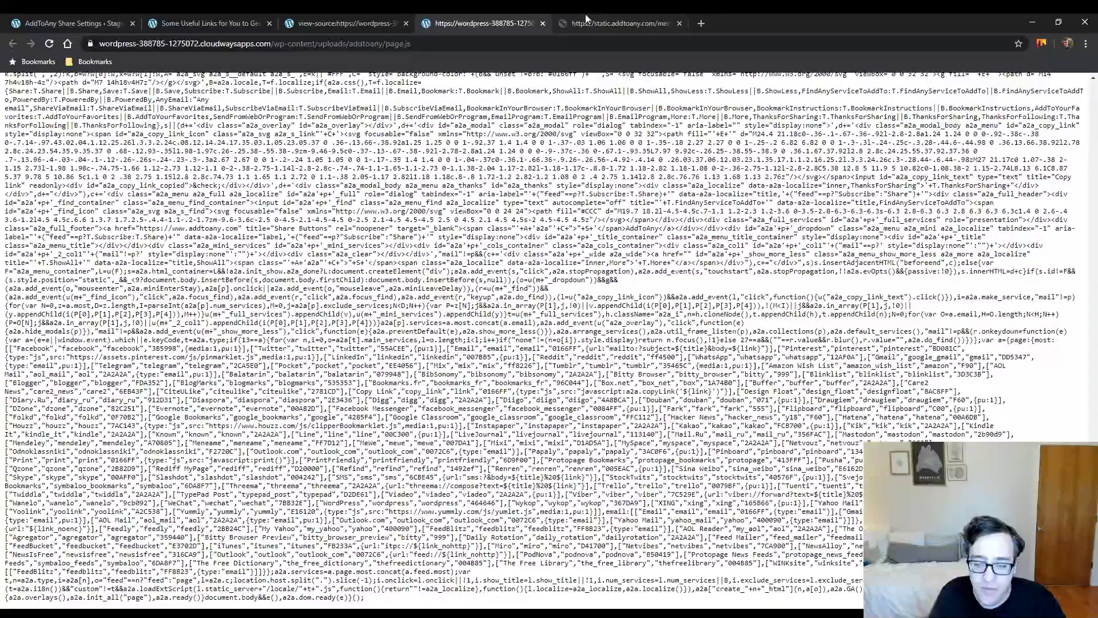
pyautogui.click(586, 20)
pyautogui.hotkey('ctrl', 'shift', 'Tab')
pyautogui.click(566, 22)
pyautogui.hotkey('ctrl', 'shift', 'Tab')
pyautogui.click(595, 20)
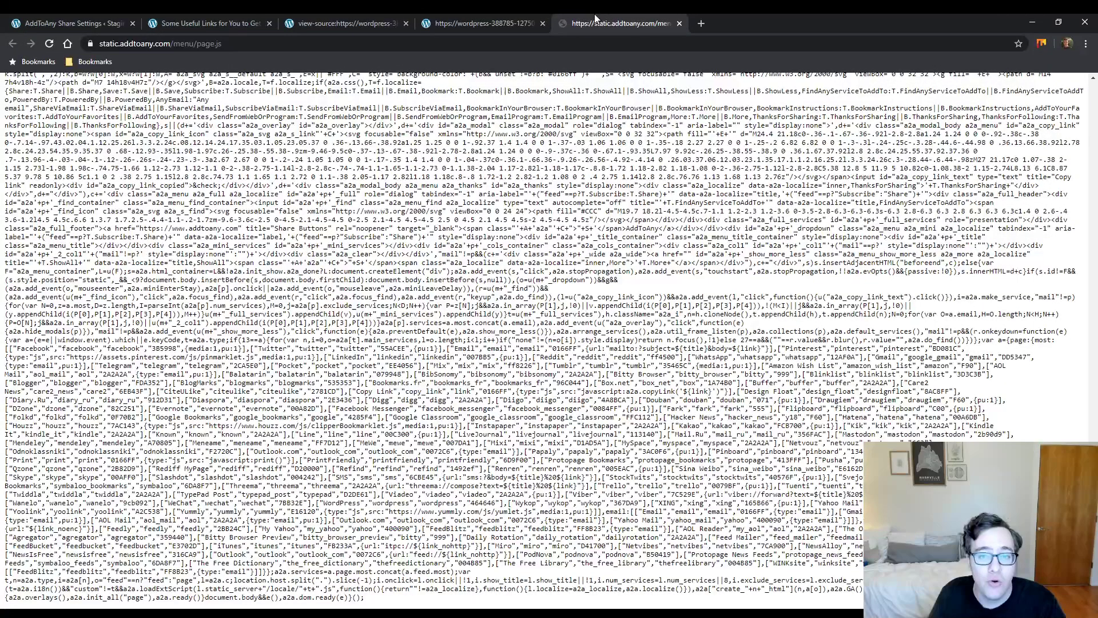
pyautogui.hotkey('ctrl', 'shift', 'Tab')
pyautogui.click(594, 20)
pyautogui.click(524, 23)
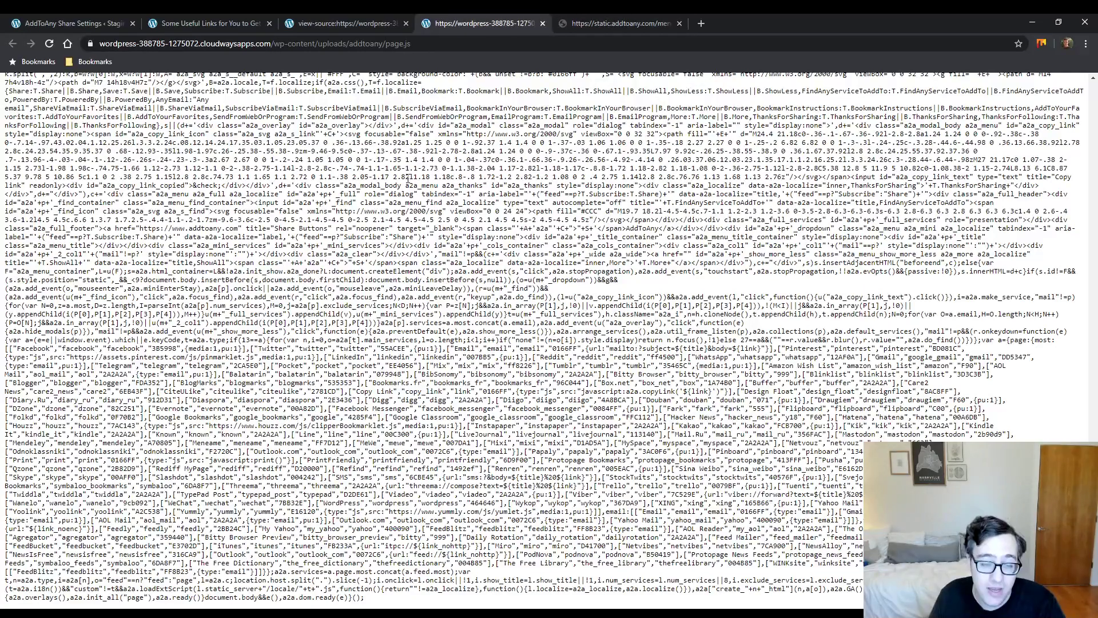
# Step: Return to the AddToAny settings, check Advanced Options, and open the Floating tab
pyautogui.hotkey('ctrl', 'shift', 'Tab')
pyautogui.hotkey('ctrl', 'shift', 'Tab')
pyautogui.hotkey('ctrl', 'shift', 'Tab')
pyautogui.scroll(-6, 252, 268)
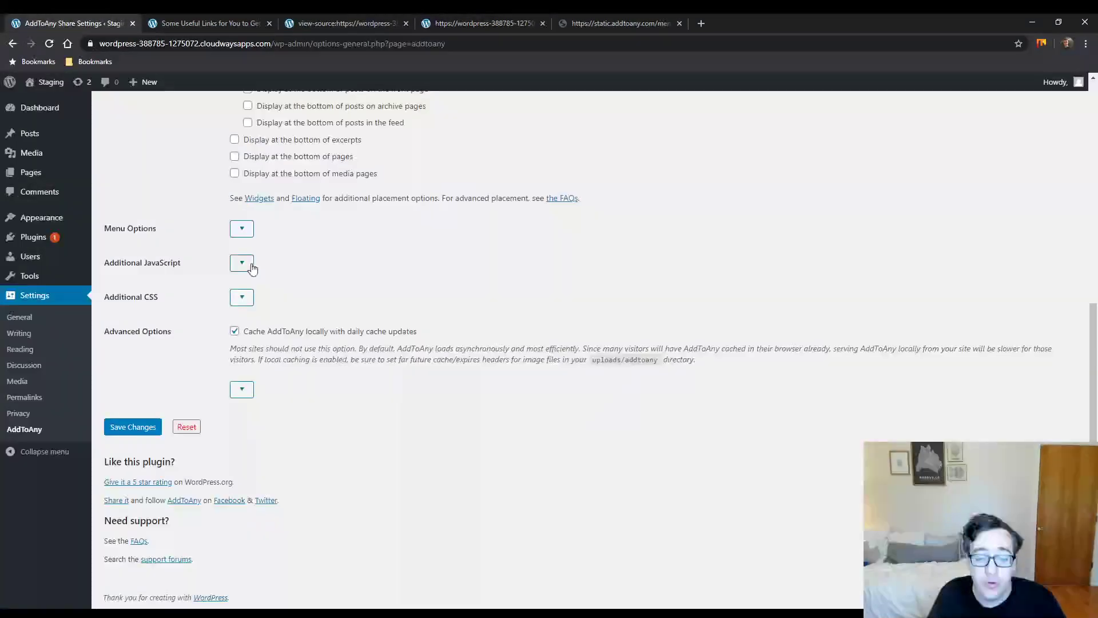
pyautogui.click(241, 390)
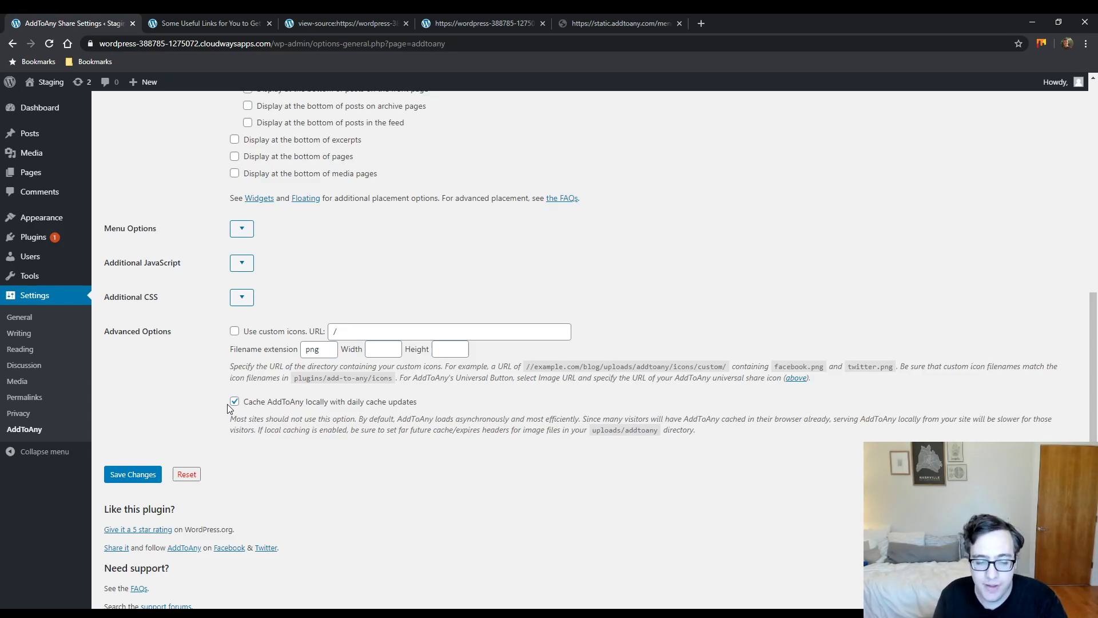
pyautogui.scroll(7, 184, 261)
pyautogui.click(178, 171)
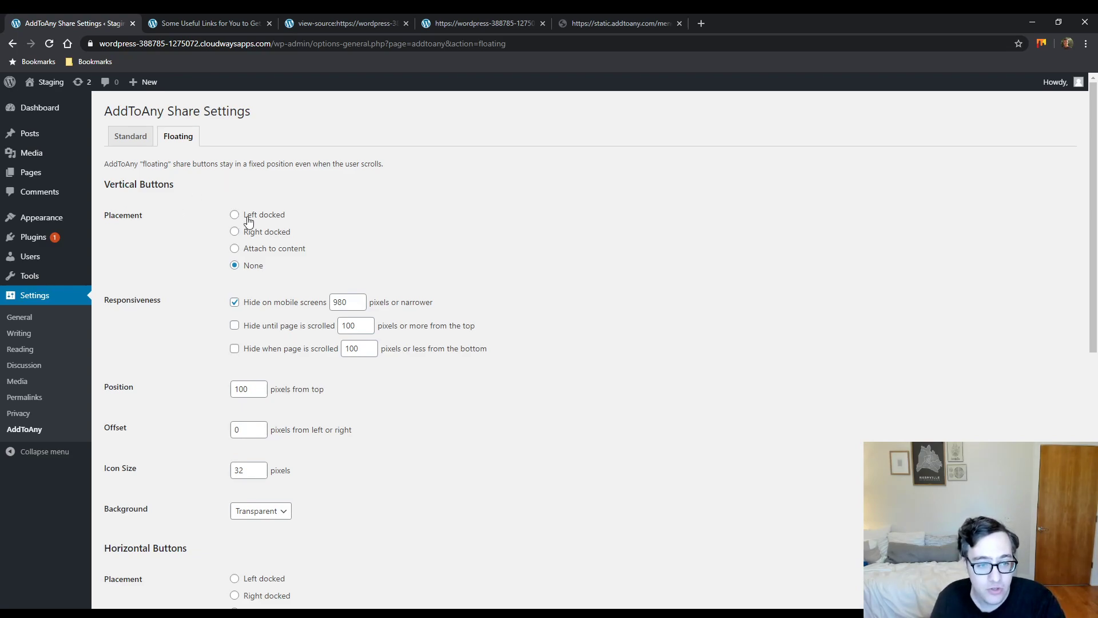
# Step: Attach the vertical share bar to the content, save, and check it on the post
pyautogui.click(275, 252)
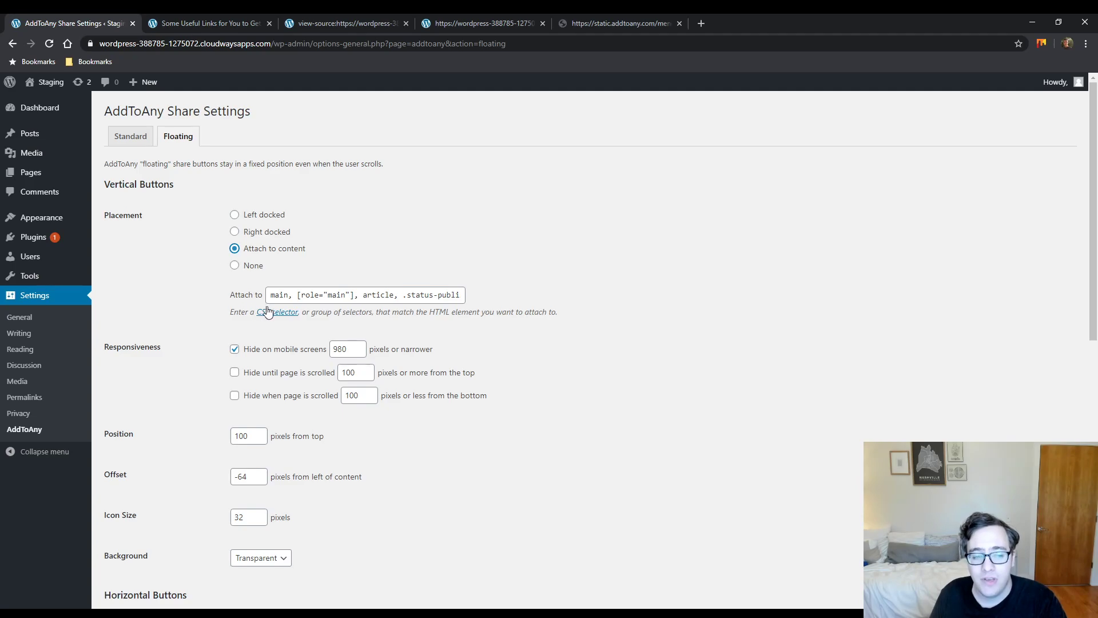
pyautogui.click(311, 295)
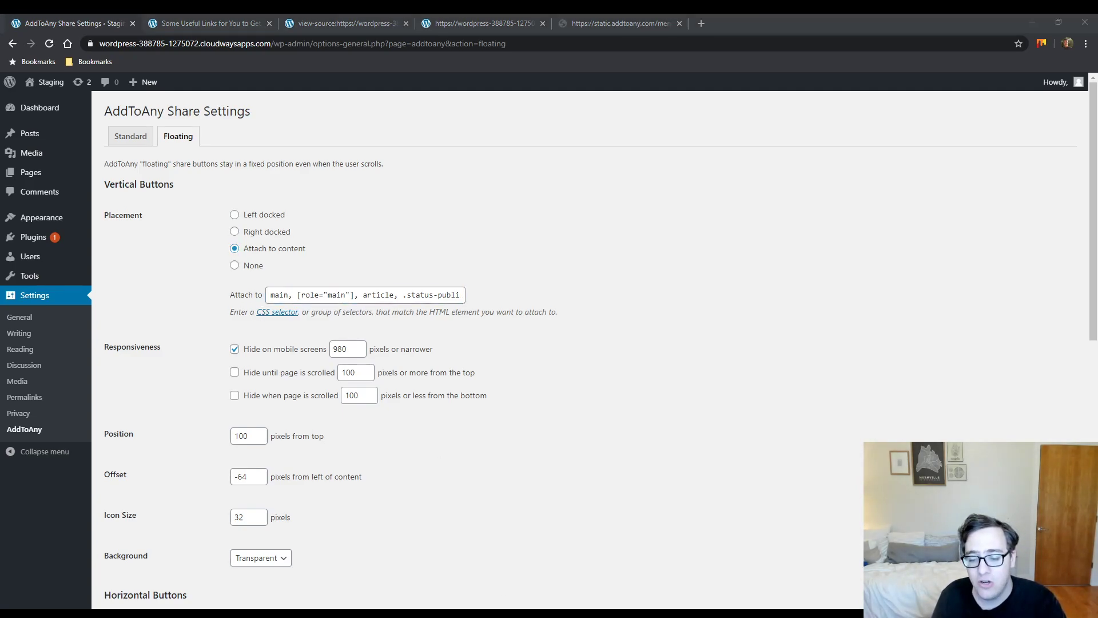
pyautogui.click(848, 341)
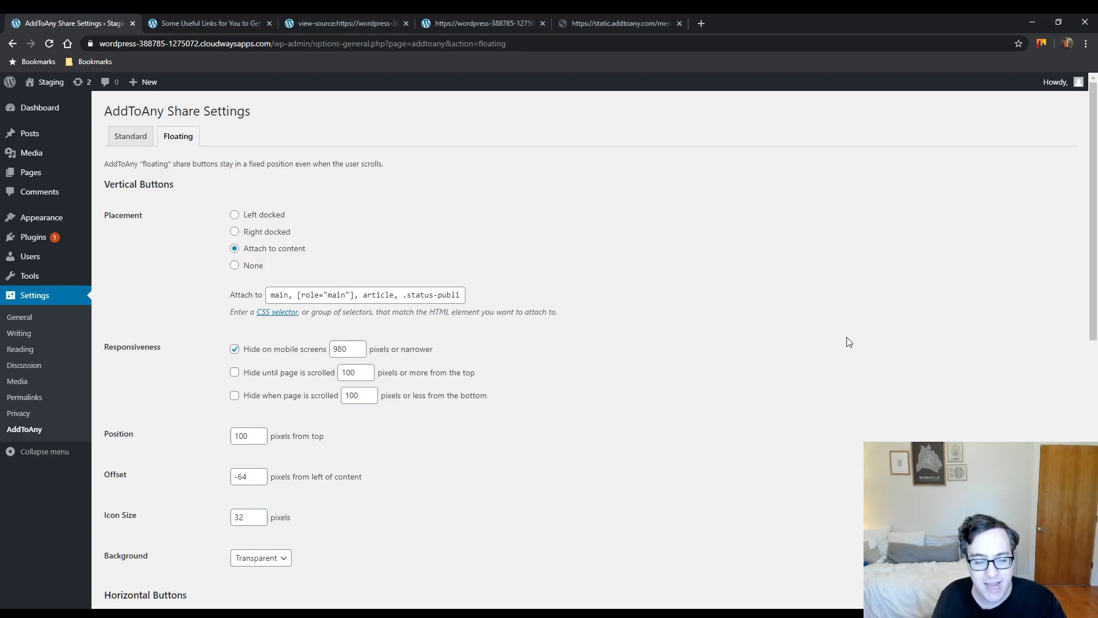
pyautogui.scroll(-9, 197, 513)
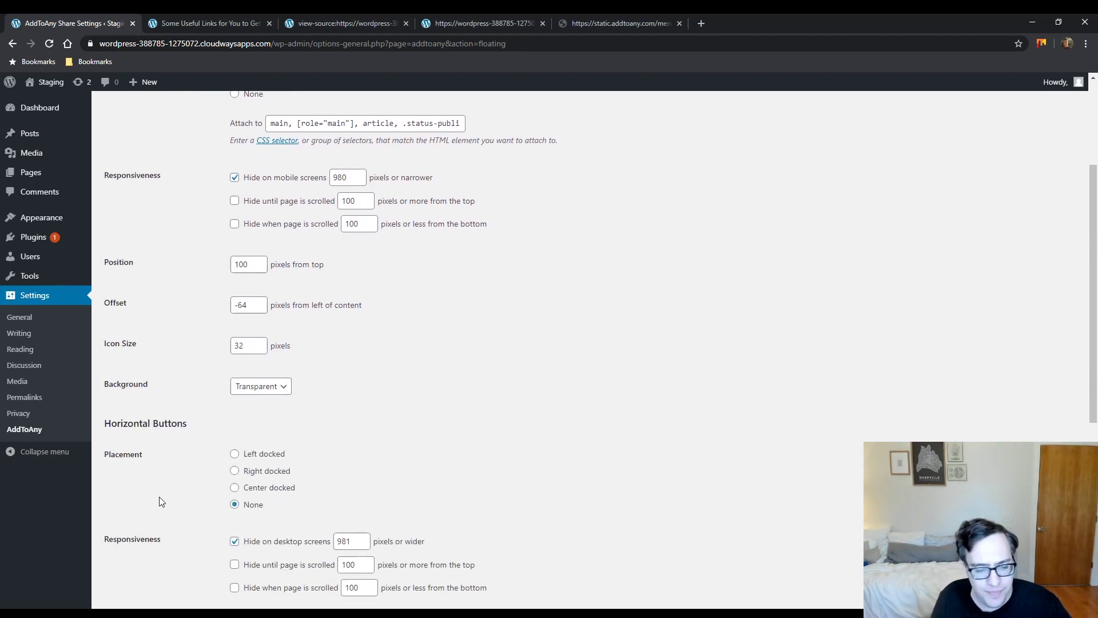
pyautogui.click(133, 436)
pyautogui.click(210, 22)
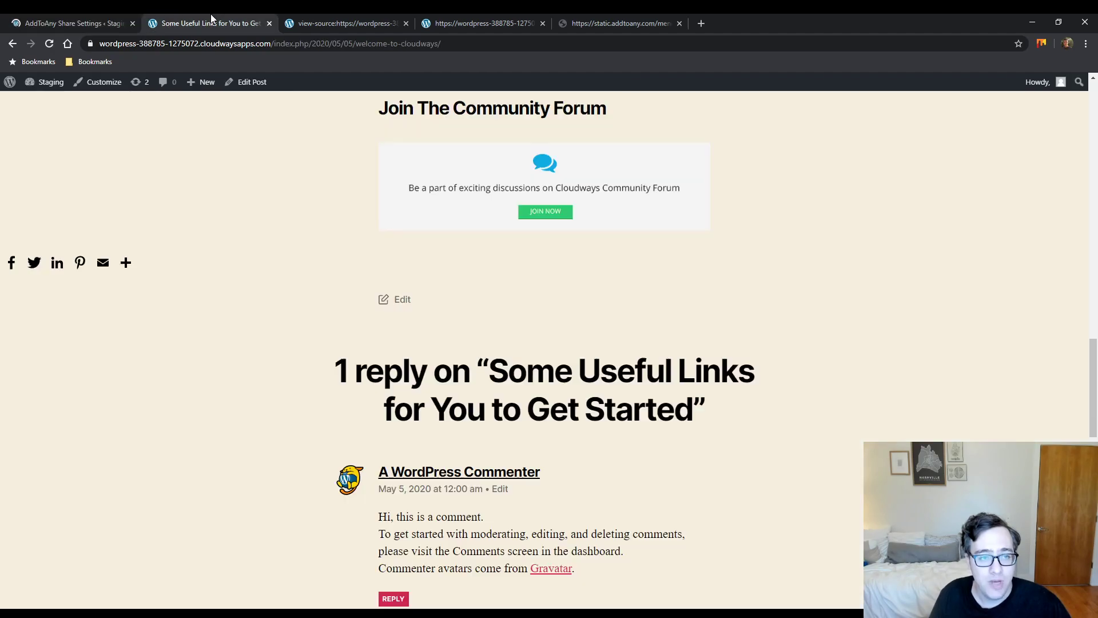
pyautogui.scroll(10, 240, 313)
pyautogui.scroll(10, 241, 211)
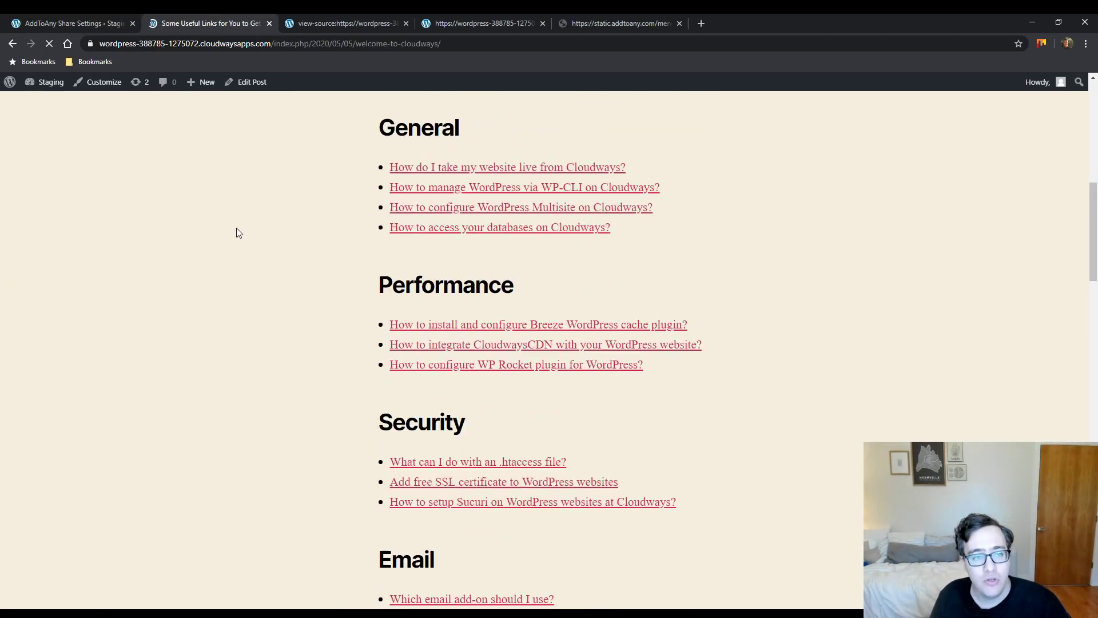
pyautogui.scroll(-20, 246, 228)
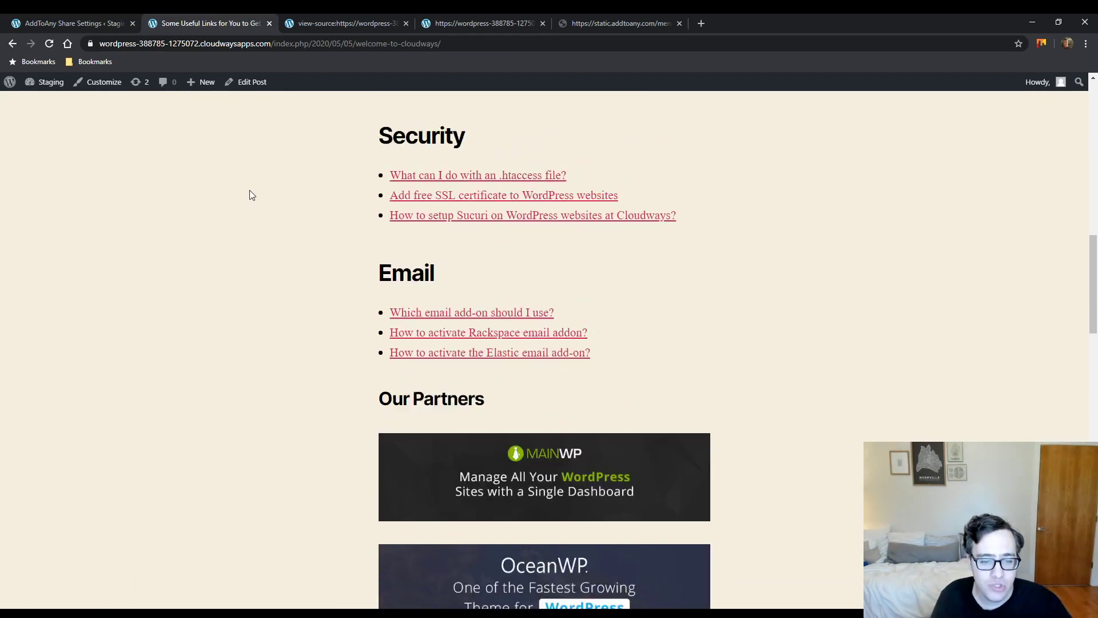
# Step: Stop hiding the vertical bar on mobile screens, save, and reload the post
pyautogui.click(17, 19)
pyautogui.scroll(-4, 269, 355)
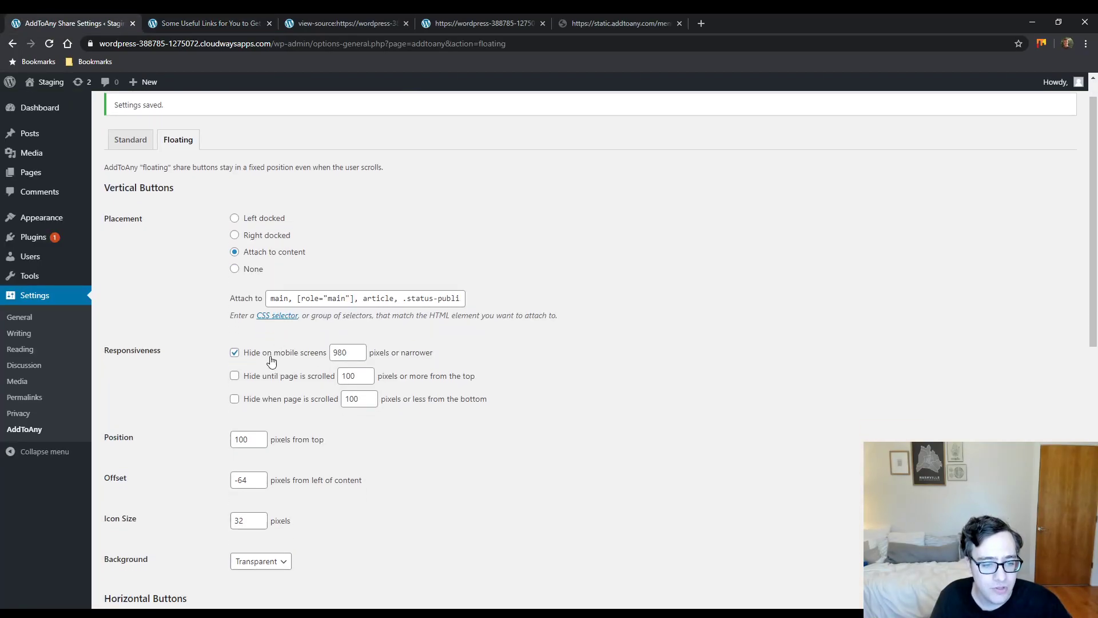
pyautogui.scroll(-4, 253, 346)
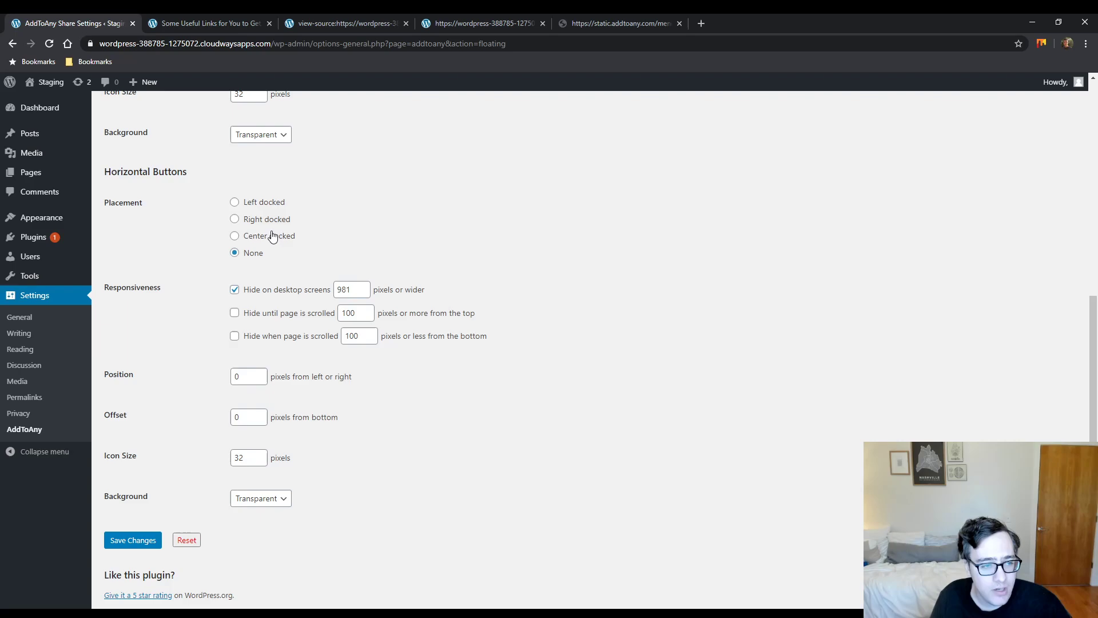
pyautogui.scroll(8, 263, 229)
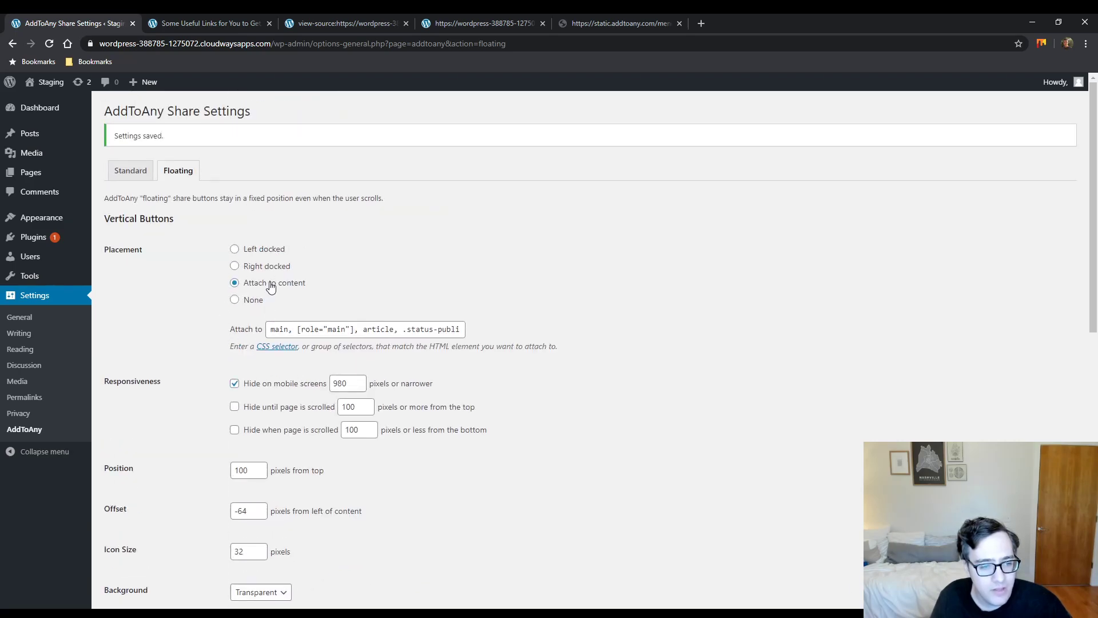
pyautogui.doubleClick(345, 383)
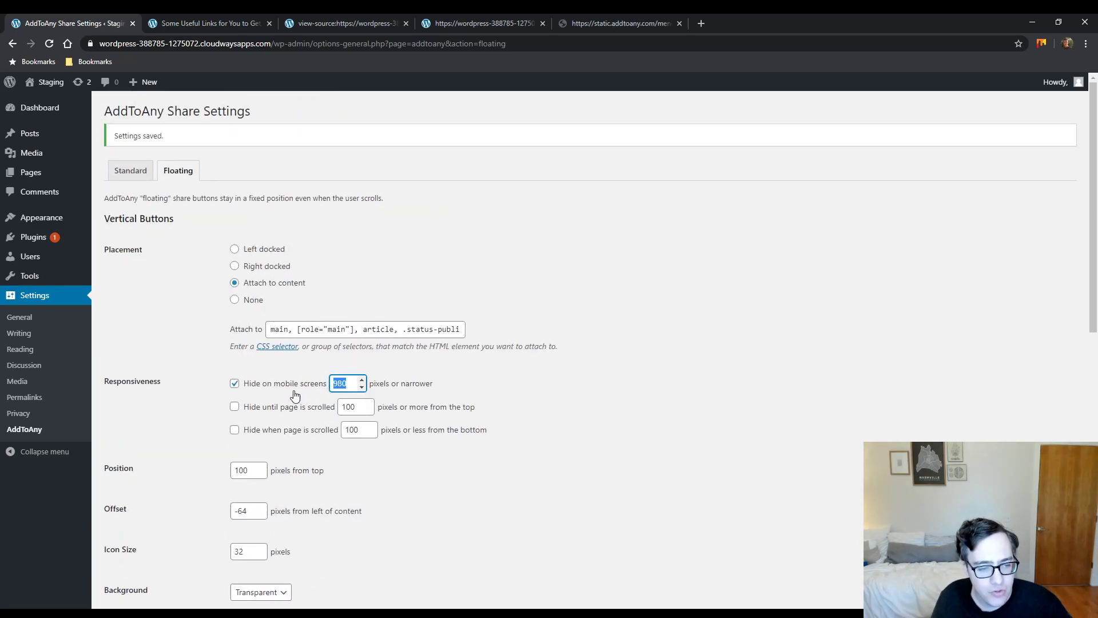
pyautogui.click(234, 383)
pyautogui.scroll(-10, 206, 417)
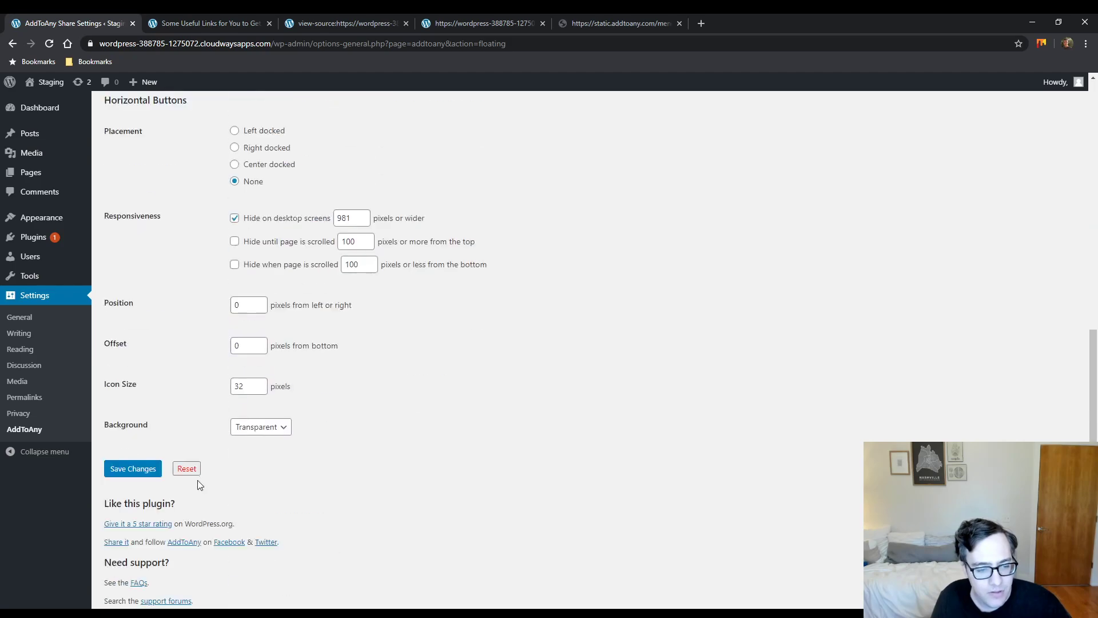
pyautogui.click(139, 476)
pyautogui.click(222, 22)
pyautogui.press('F5')
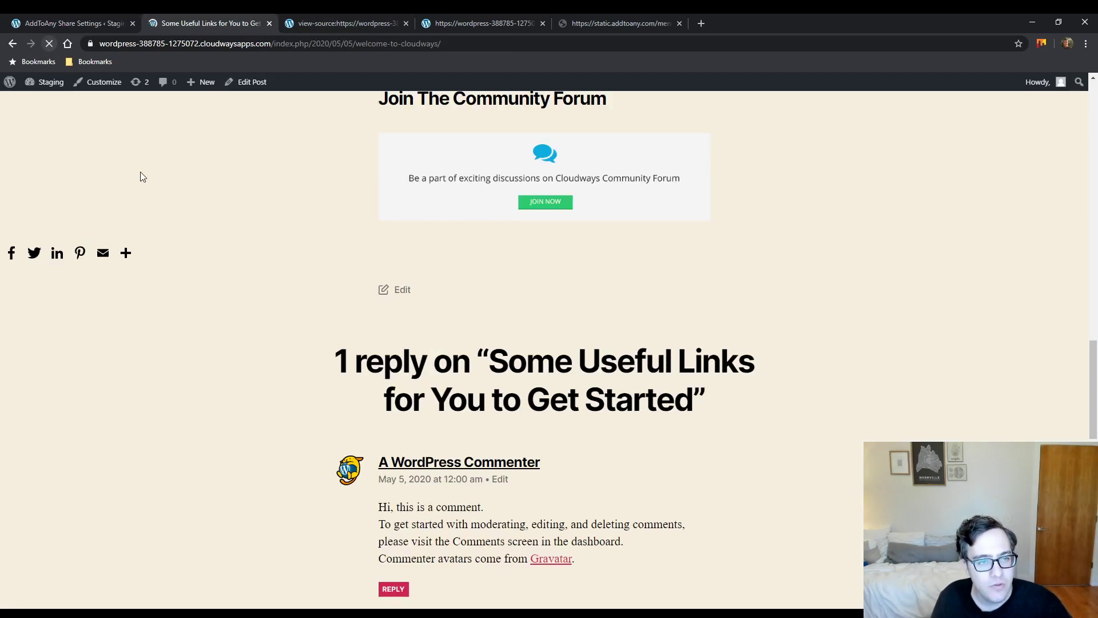
pyautogui.scroll(18, 142, 188)
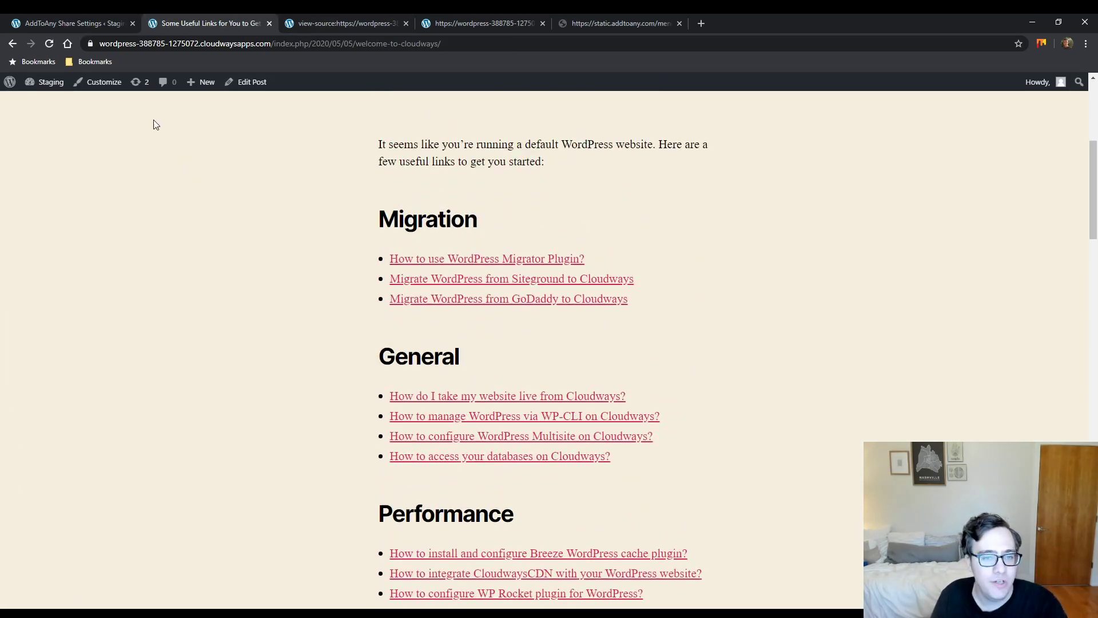
pyautogui.scroll(6, 172, 148)
# Step: Set the Vertical Buttons Background to a custom orange colour and save
pyautogui.click(71, 23)
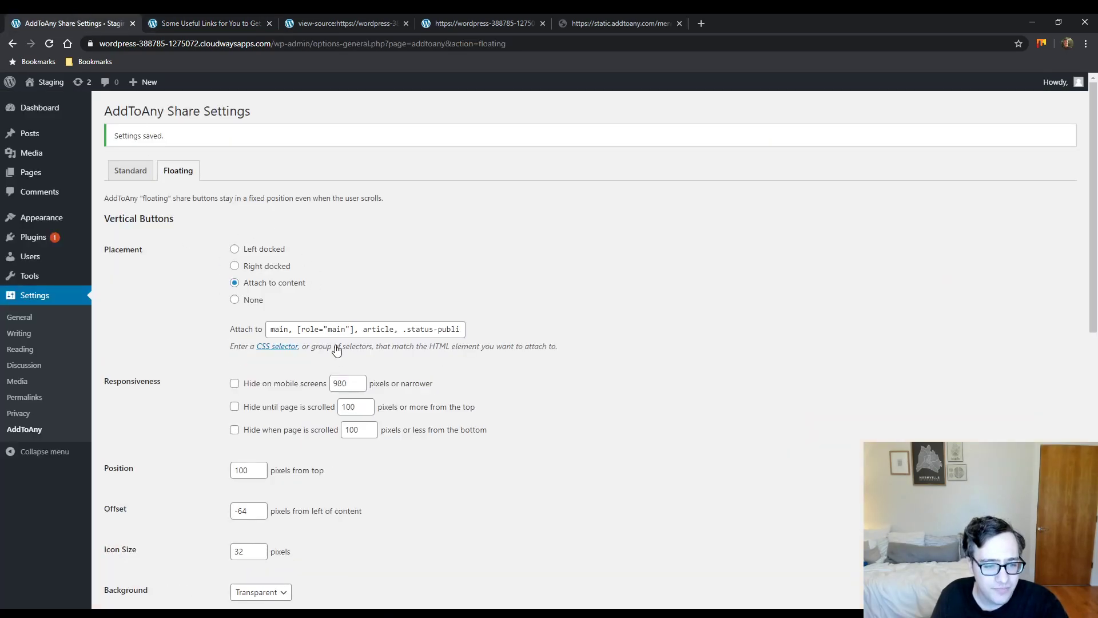
pyautogui.scroll(-3, 286, 437)
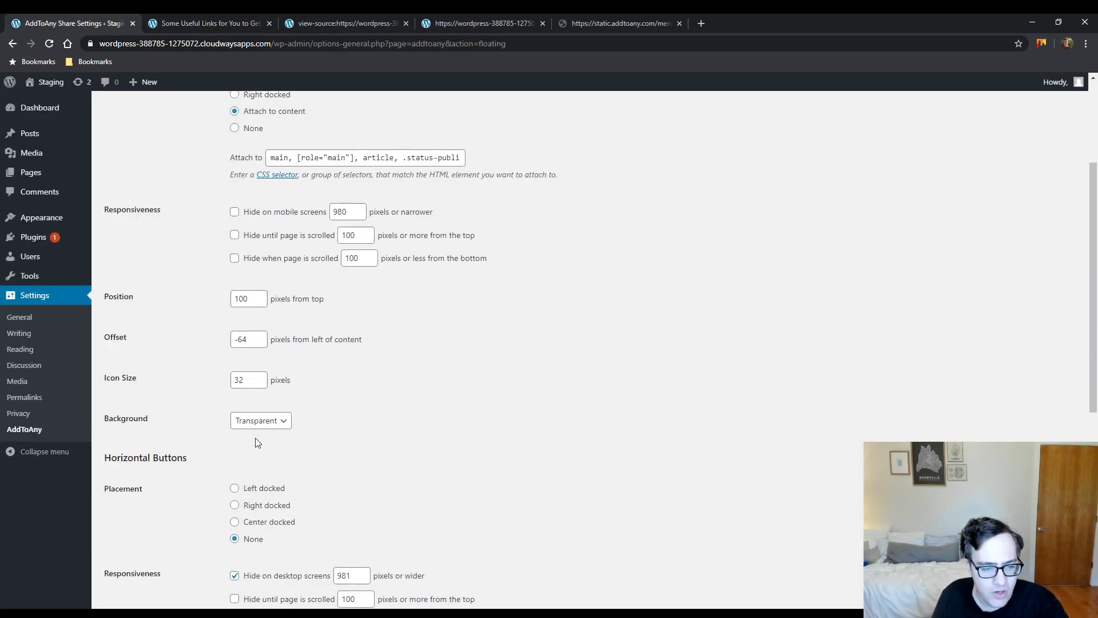
pyautogui.click(261, 420)
pyautogui.click(269, 444)
pyautogui.click(257, 444)
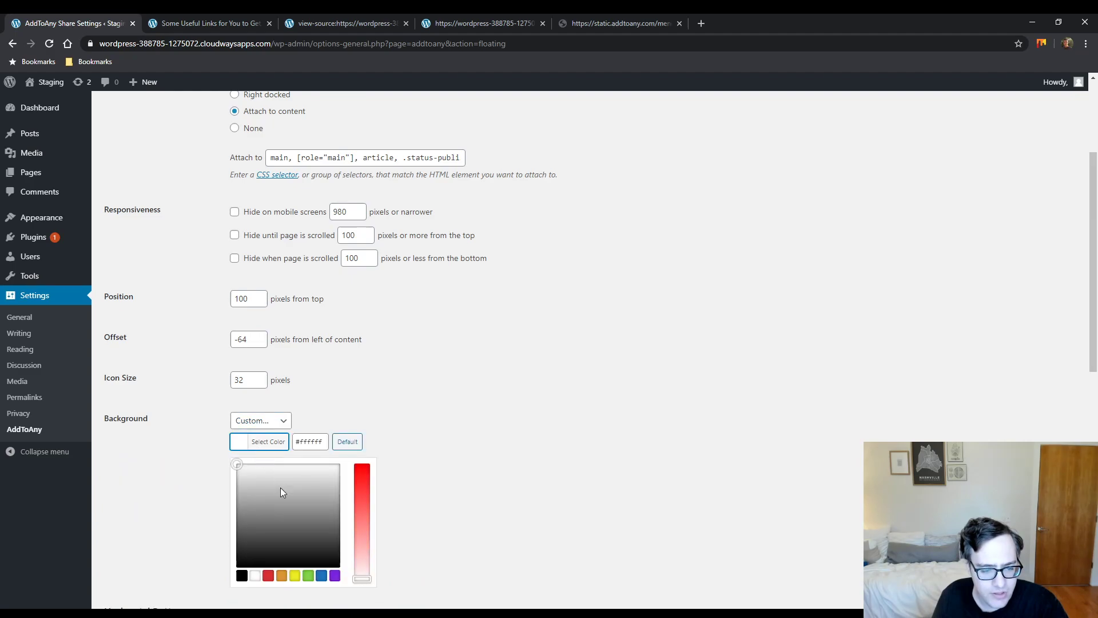
pyautogui.click(281, 575)
pyautogui.click(455, 372)
pyautogui.scroll(-8, 363, 411)
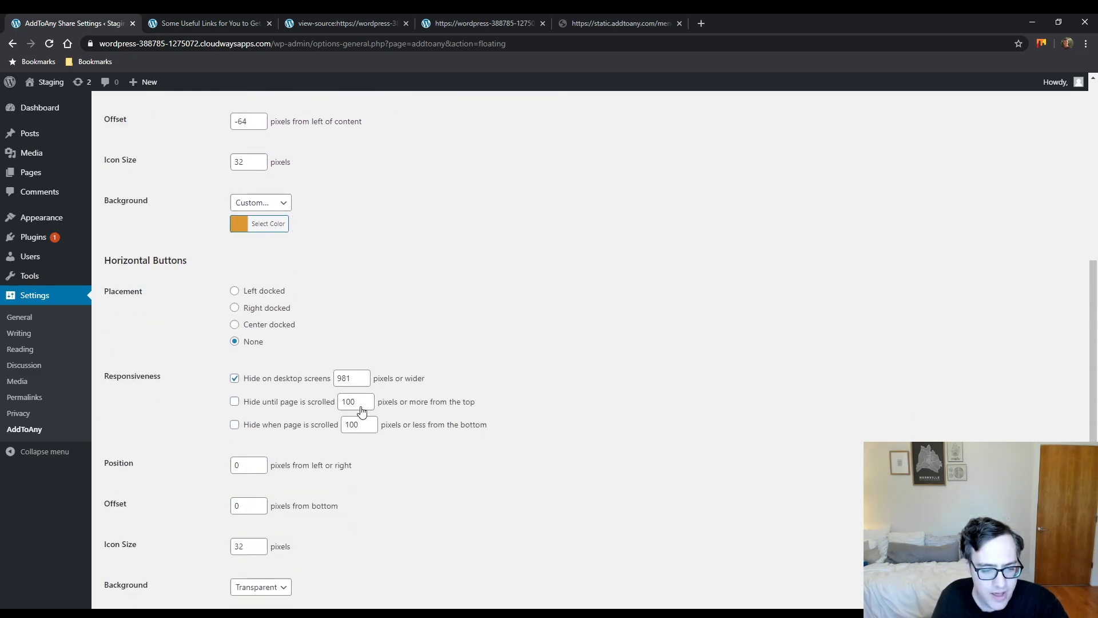
pyautogui.click(280, 386)
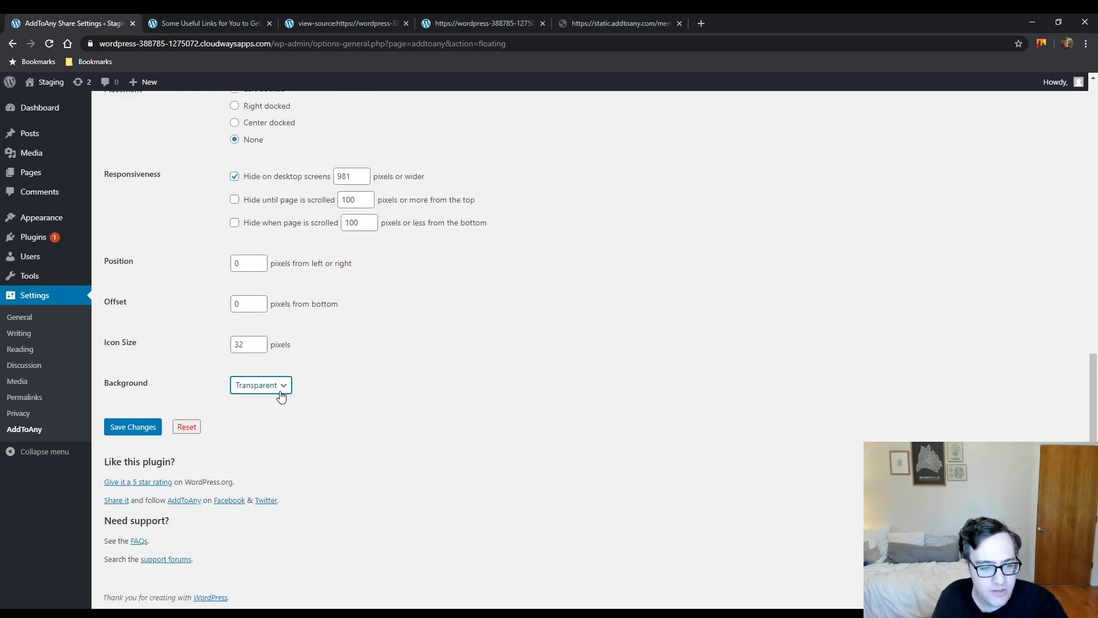
pyautogui.click(142, 429)
# Step: Reload the post to preview the orange vertical share bar
pyautogui.click(228, 23)
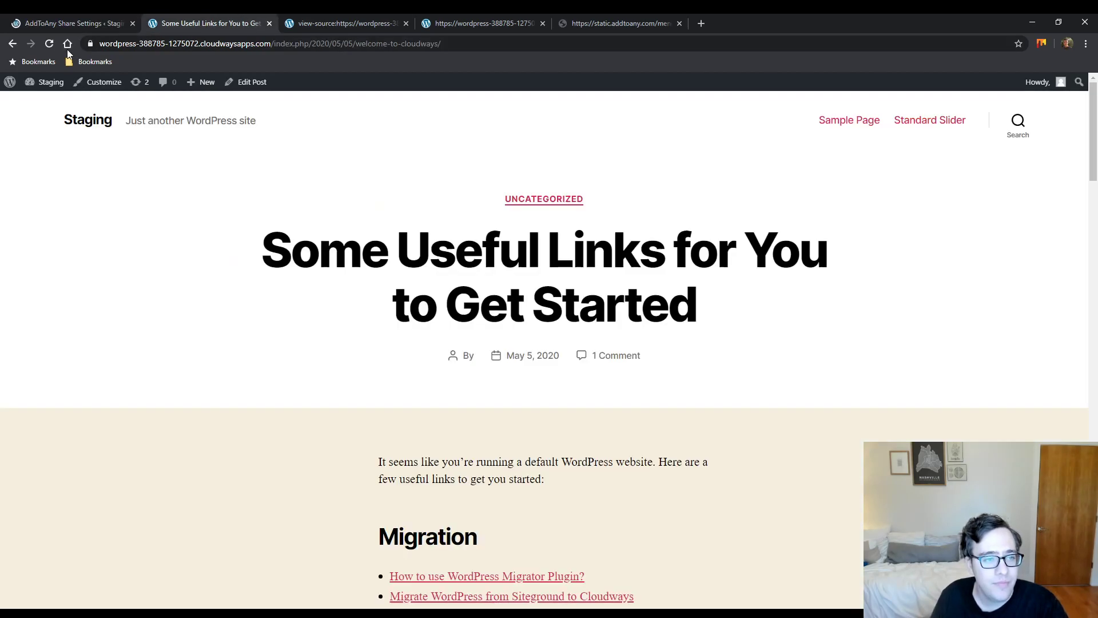
pyautogui.click(50, 44)
pyautogui.scroll(-15, 248, 333)
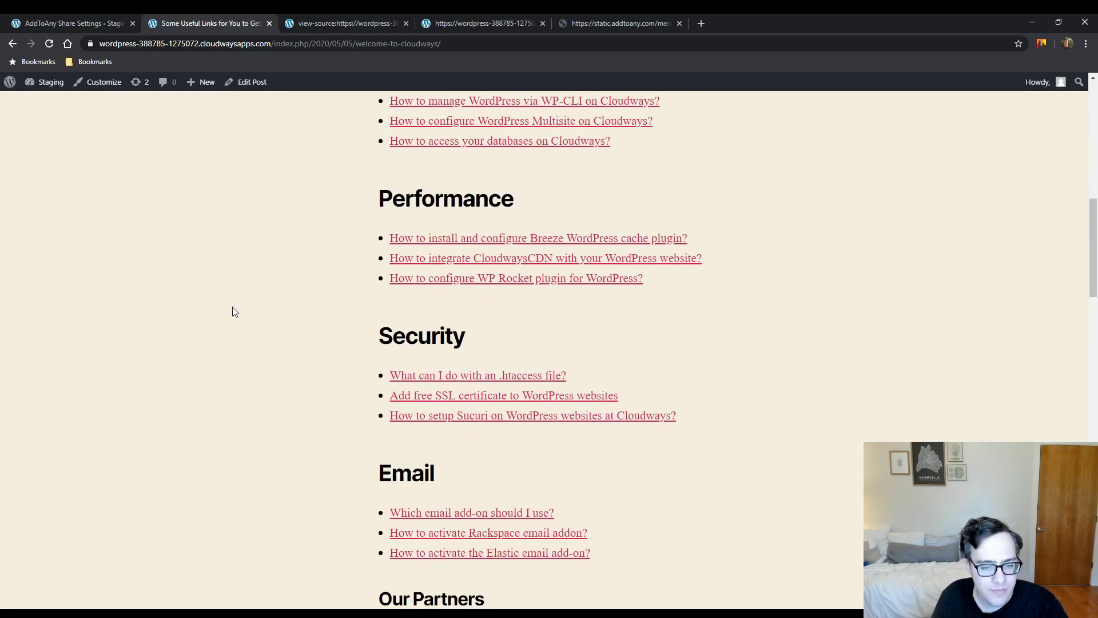
pyautogui.click(74, 23)
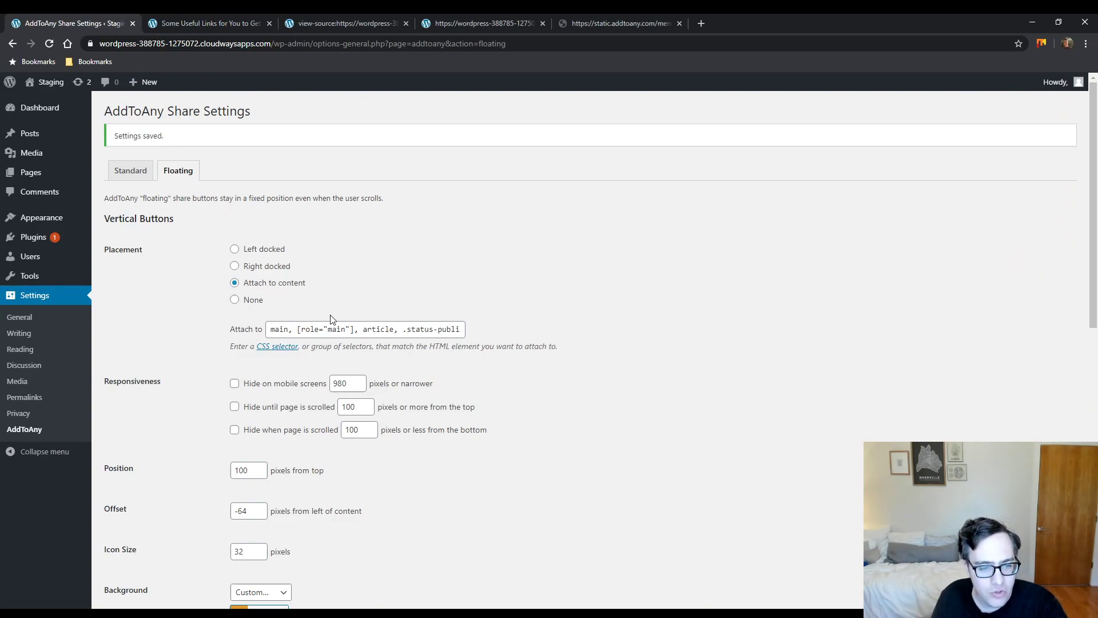
# Step: Set Vertical Buttons Placement to Right docked, save, and preview it on the post
pyautogui.click(311, 329)
pyautogui.click(255, 266)
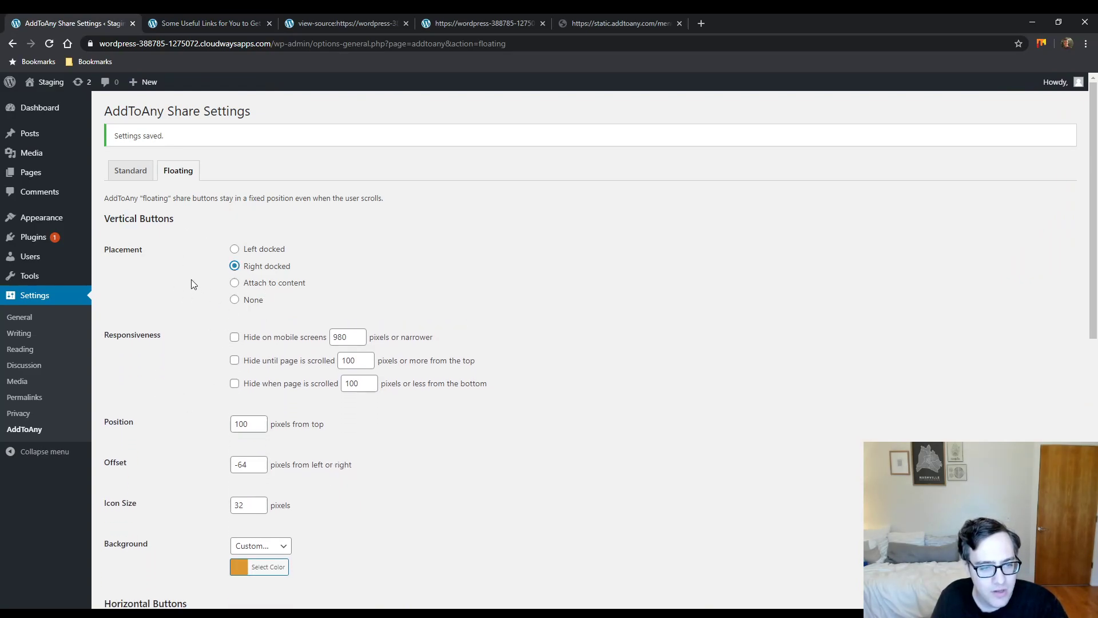
pyautogui.scroll(-9, 194, 286)
pyautogui.click(133, 426)
pyautogui.click(205, 22)
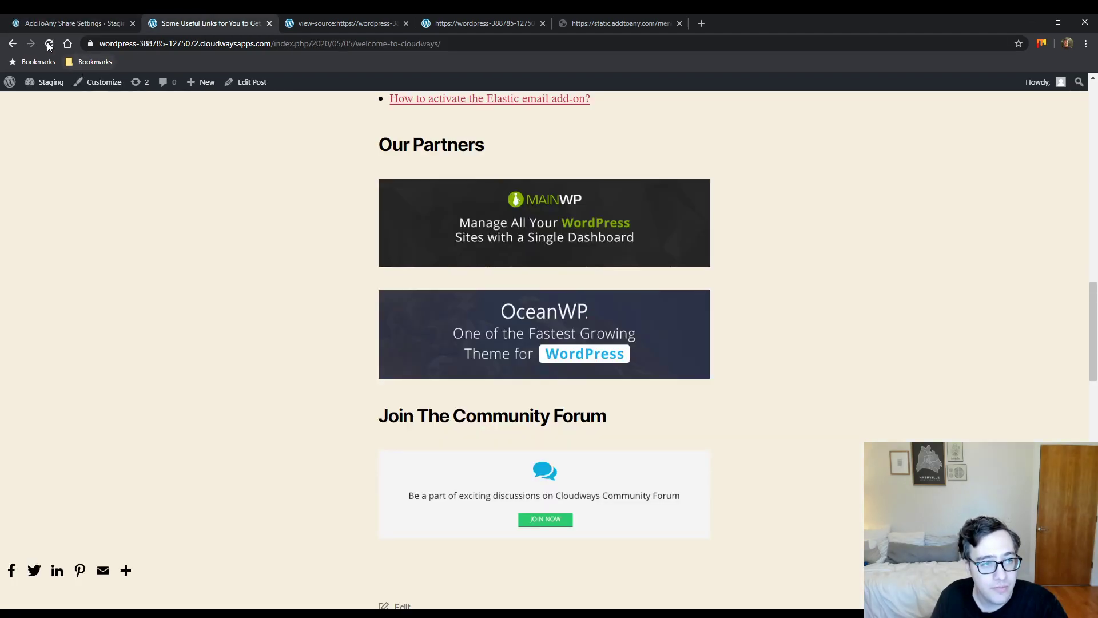
pyautogui.scroll(15, 264, 262)
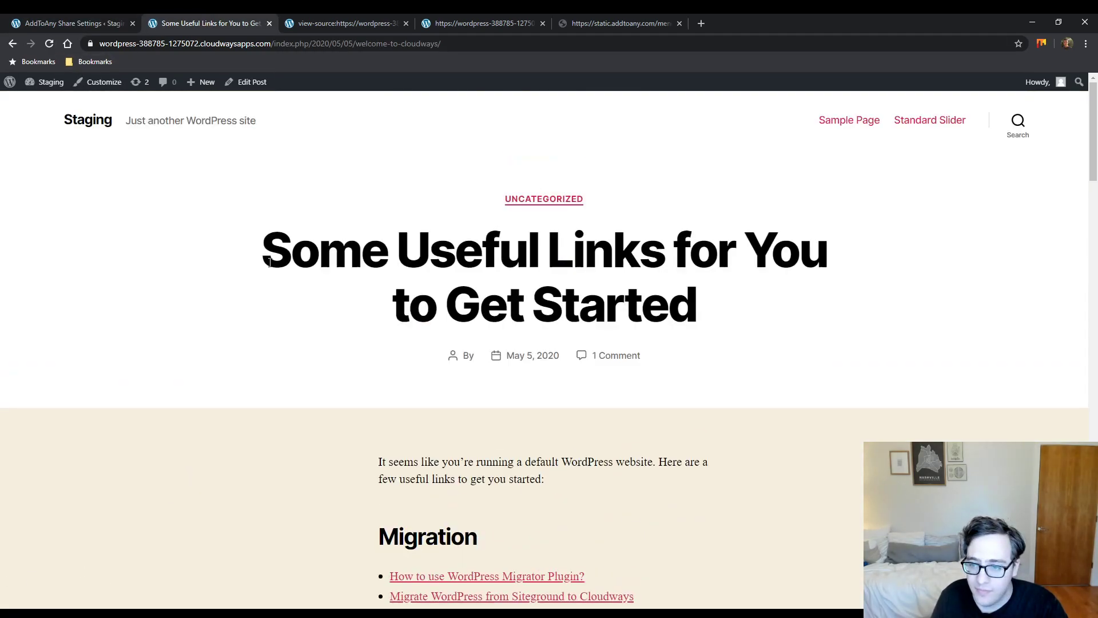
pyautogui.scroll(-20, 205, 438)
pyautogui.scroll(10, 233, 377)
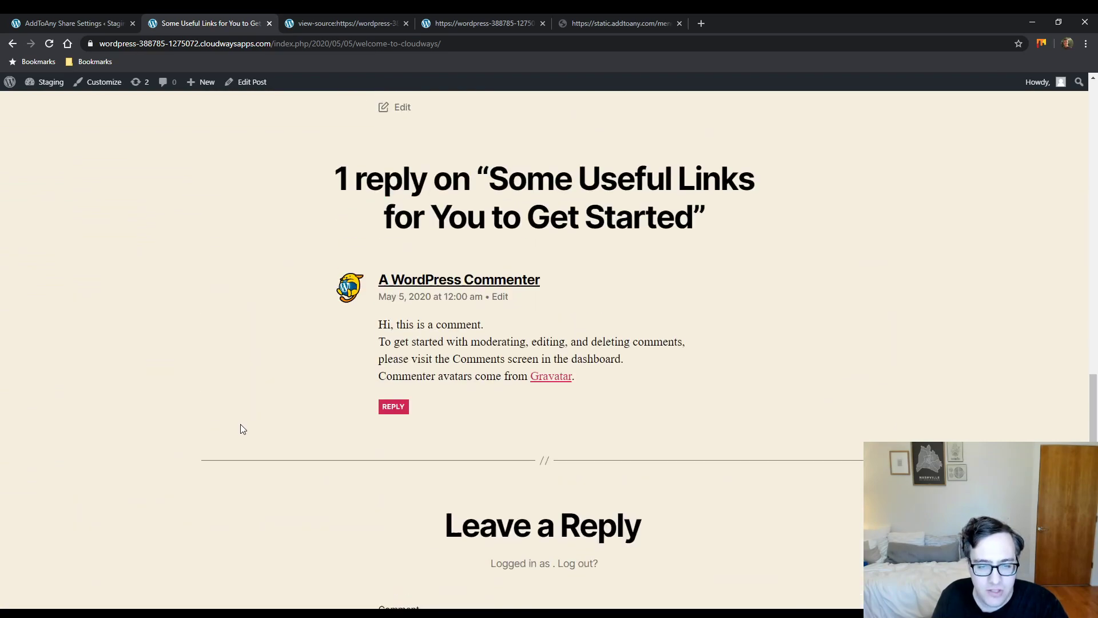
pyautogui.click(76, 23)
# Step: Change the Offset from -64 to 0, save, and preview the right-docked bar
pyautogui.scroll(-4, 195, 386)
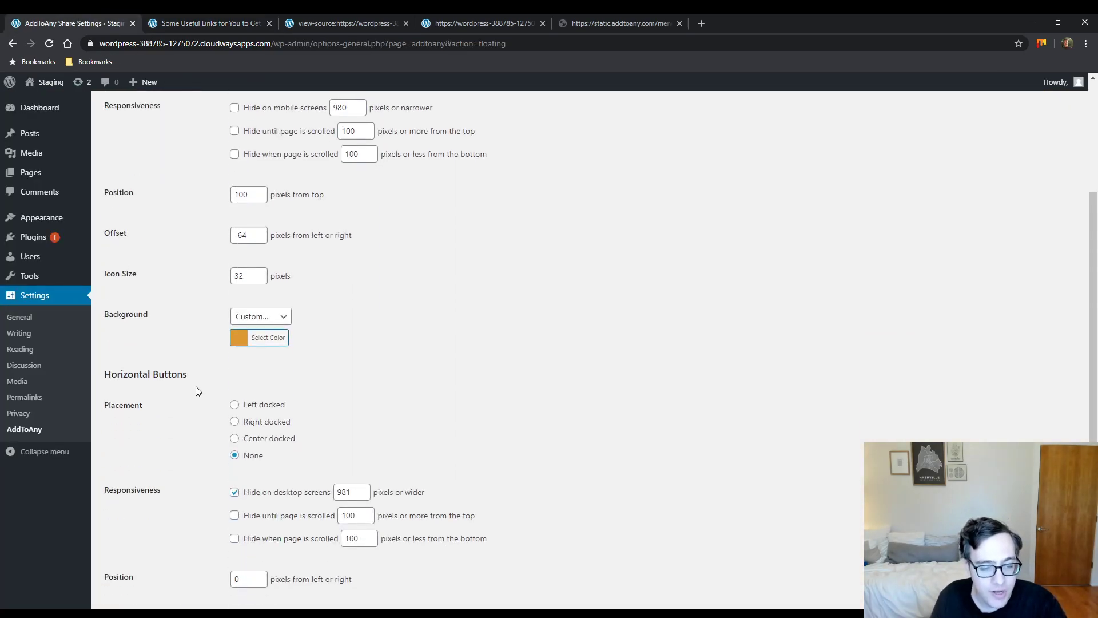
pyautogui.tripleClick(250, 234)
pyautogui.write('0')
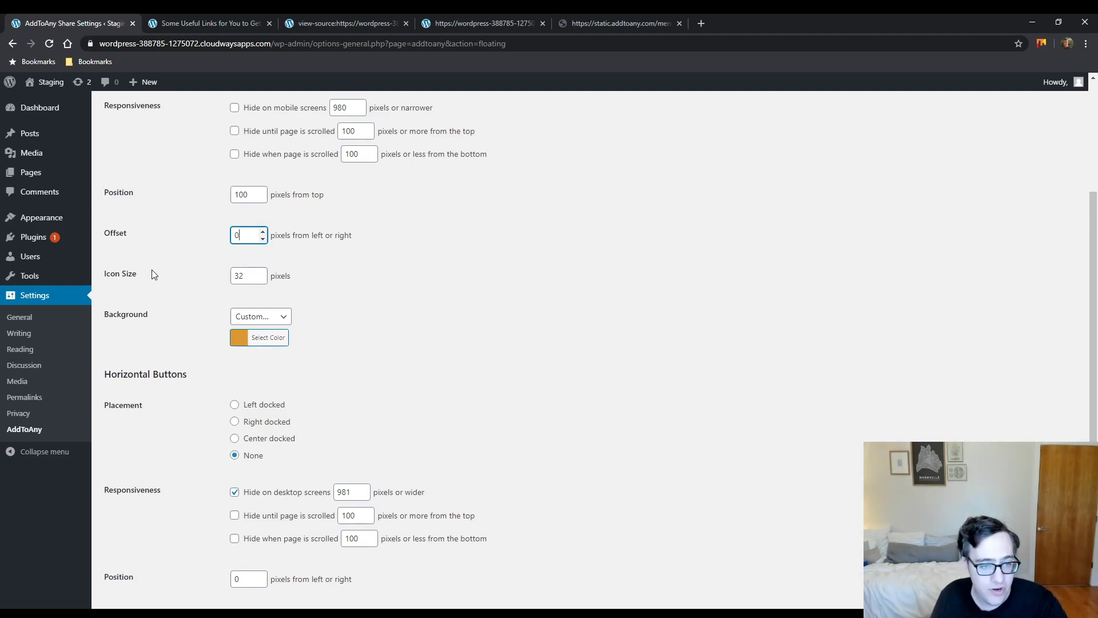
pyautogui.scroll(-5, 184, 309)
pyautogui.click(136, 428)
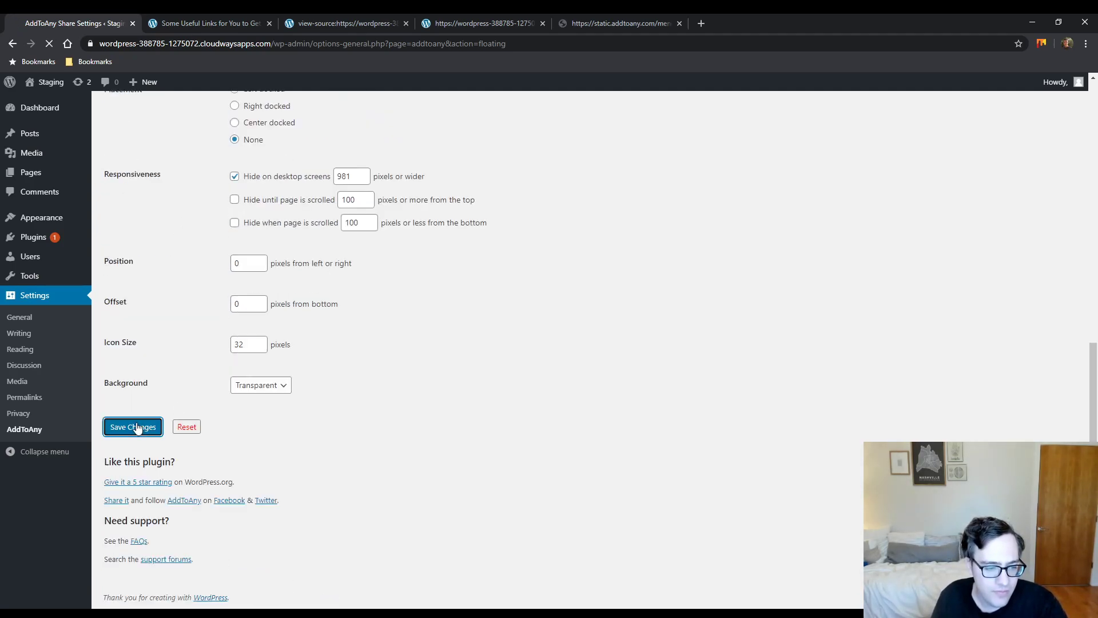
pyautogui.click(224, 21)
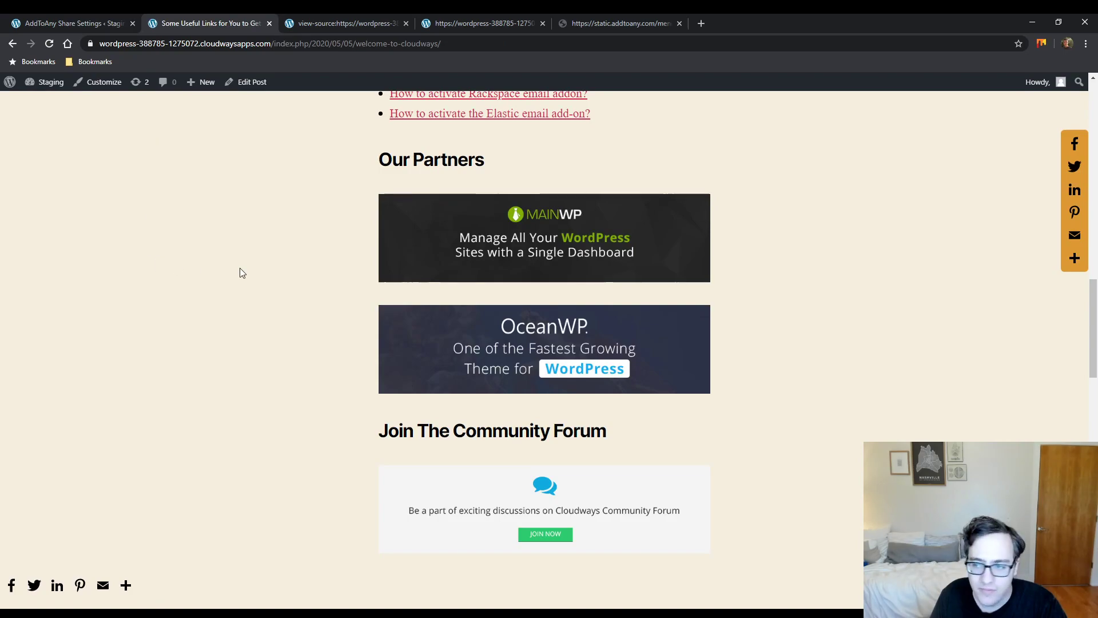
pyautogui.scroll(3, 995, 313)
pyautogui.scroll(15, 998, 316)
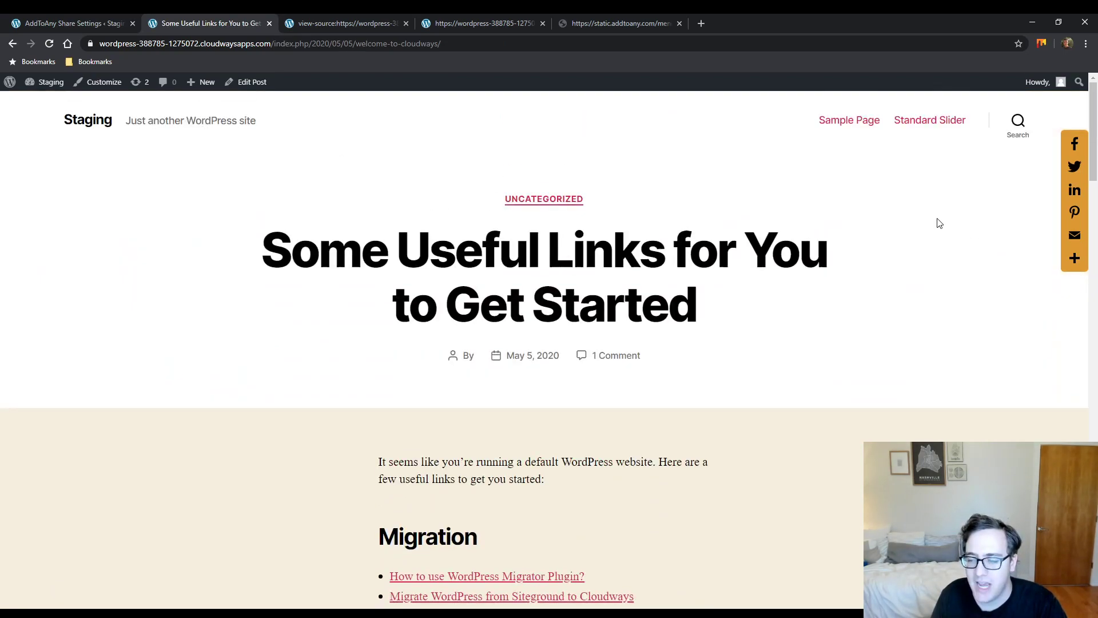
pyautogui.click(128, 18)
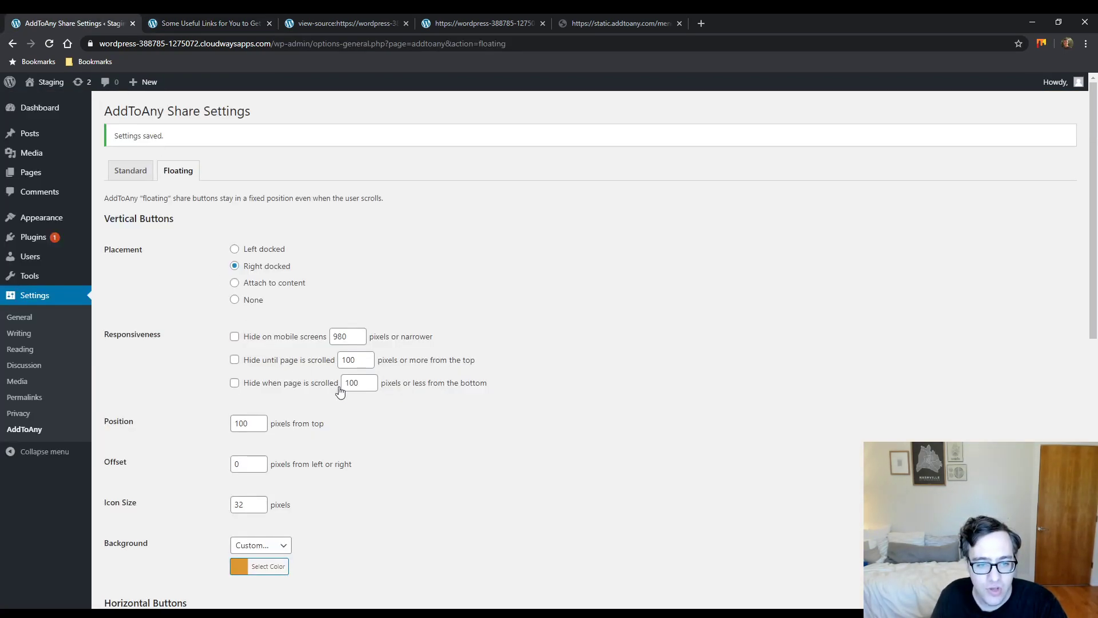
# Step: Switch the vertical bar to Attach to content, save, and preview it on the post
pyautogui.click(256, 284)
pyautogui.scroll(-10, 203, 286)
pyautogui.click(129, 423)
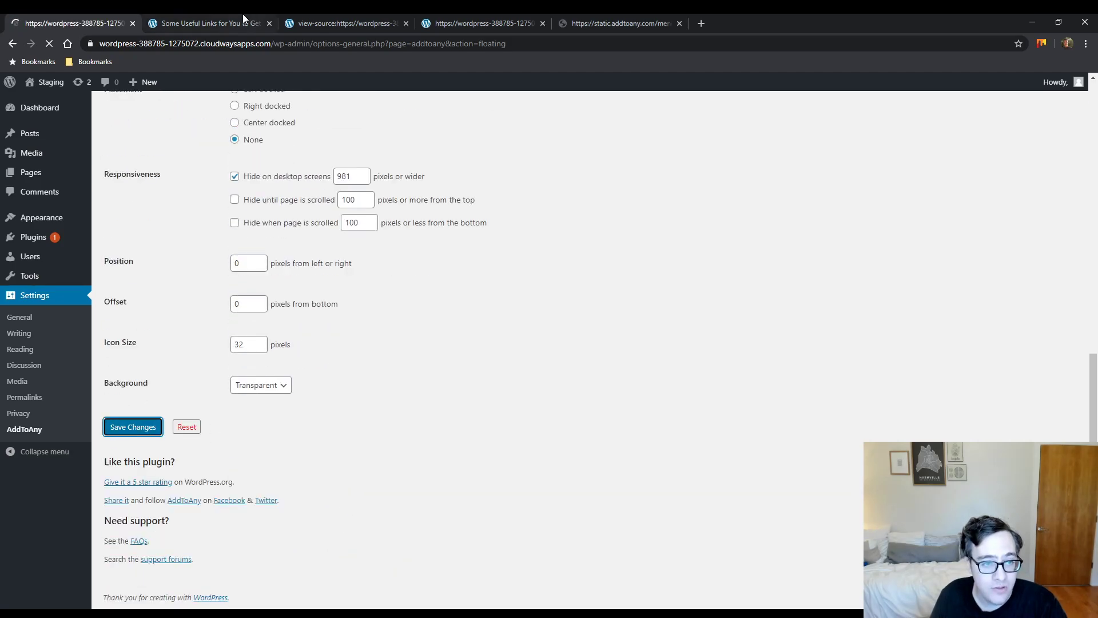
pyautogui.click(229, 23)
pyautogui.click(49, 44)
pyautogui.scroll(-7, 221, 358)
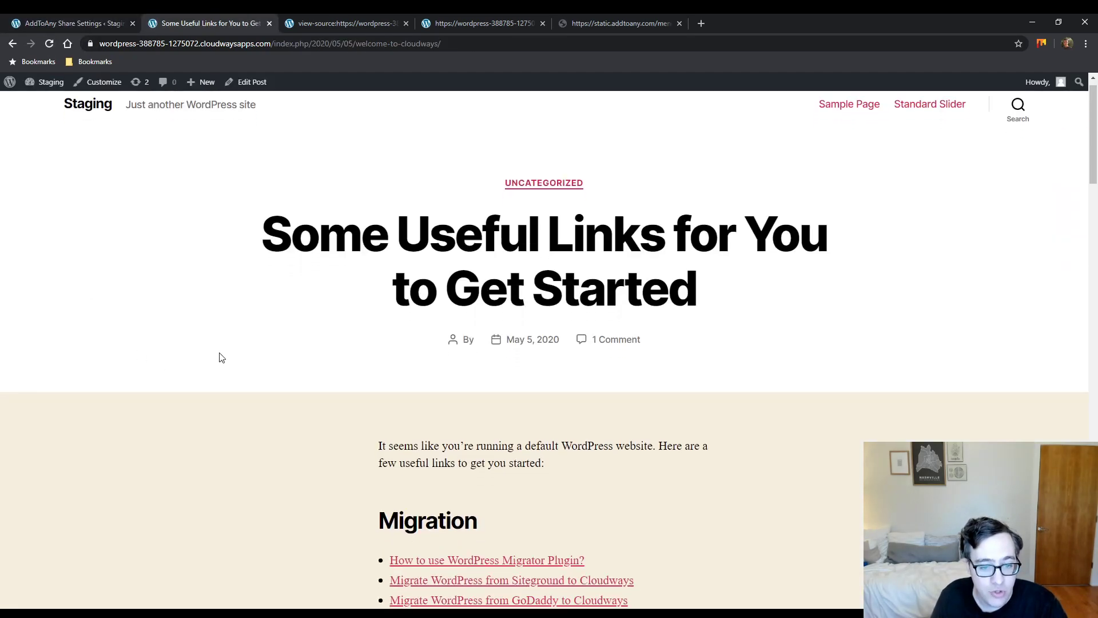
pyautogui.scroll(-17, 249, 340)
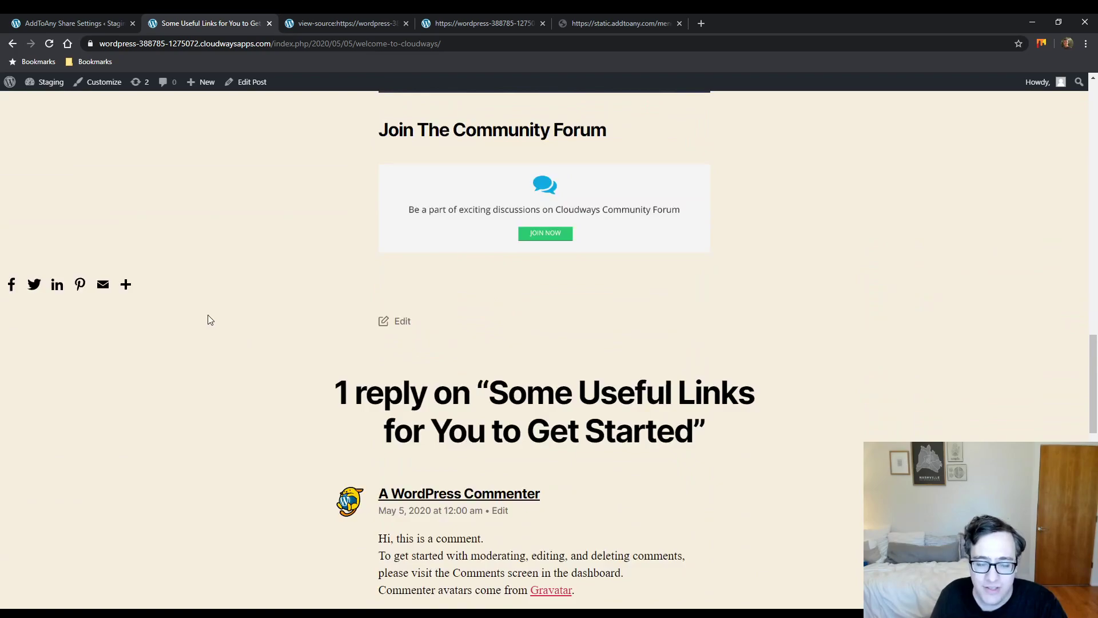
pyautogui.scroll(3, 206, 319)
pyautogui.click(83, 18)
# Step: Choose Left docked placement, save, and reload the post to check the bar
pyautogui.scroll(-3, 220, 375)
pyautogui.scroll(1, 235, 233)
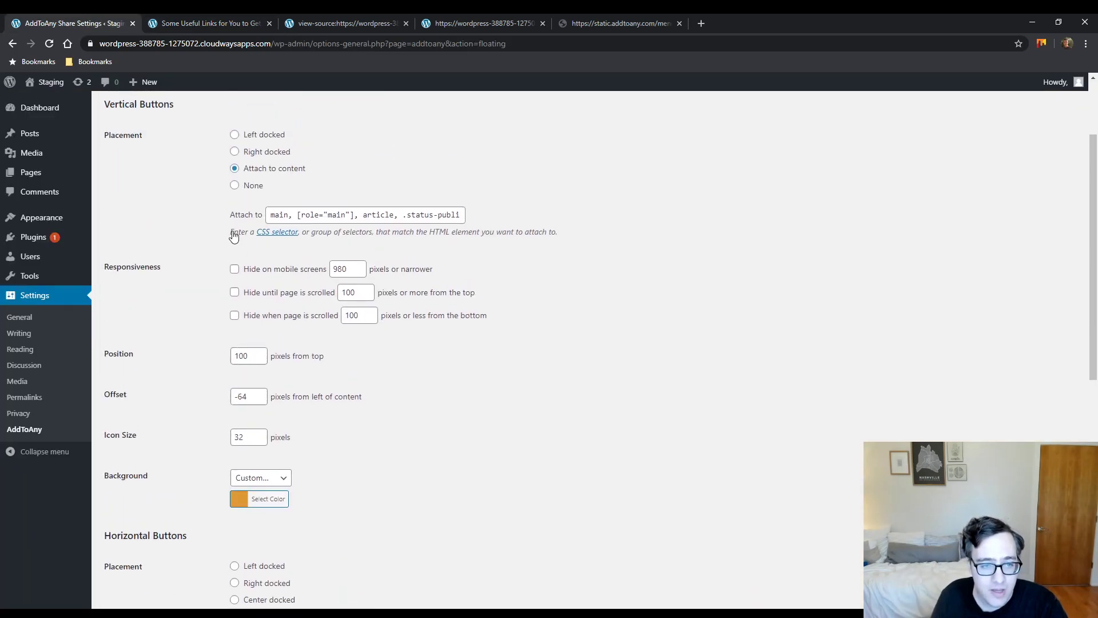
pyautogui.click(252, 134)
pyautogui.scroll(-7, 171, 343)
pyautogui.click(130, 424)
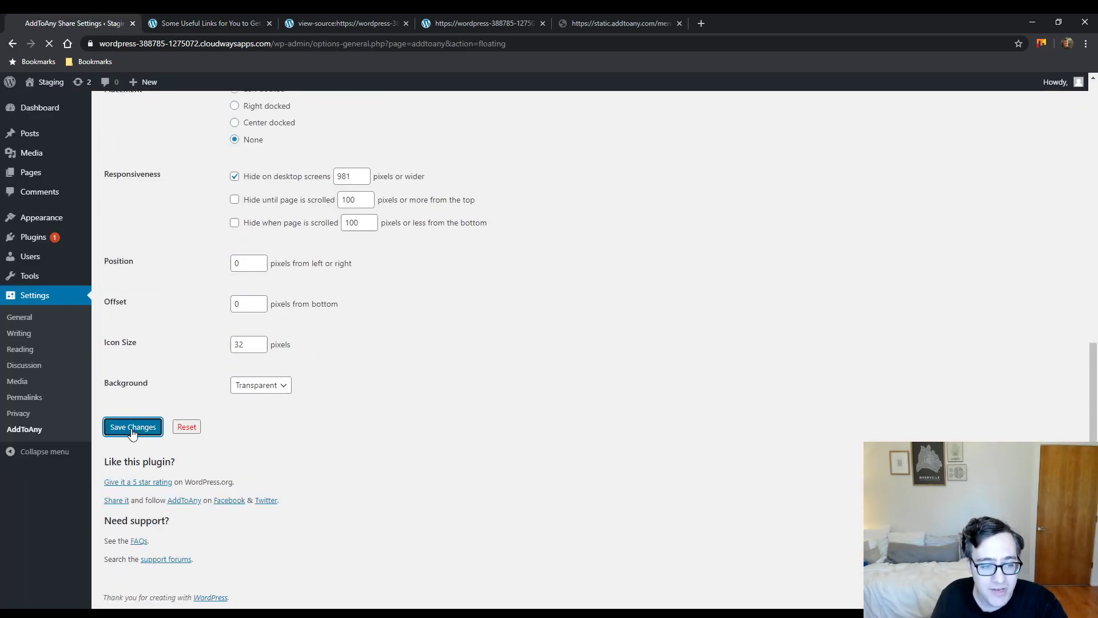
pyautogui.click(208, 23)
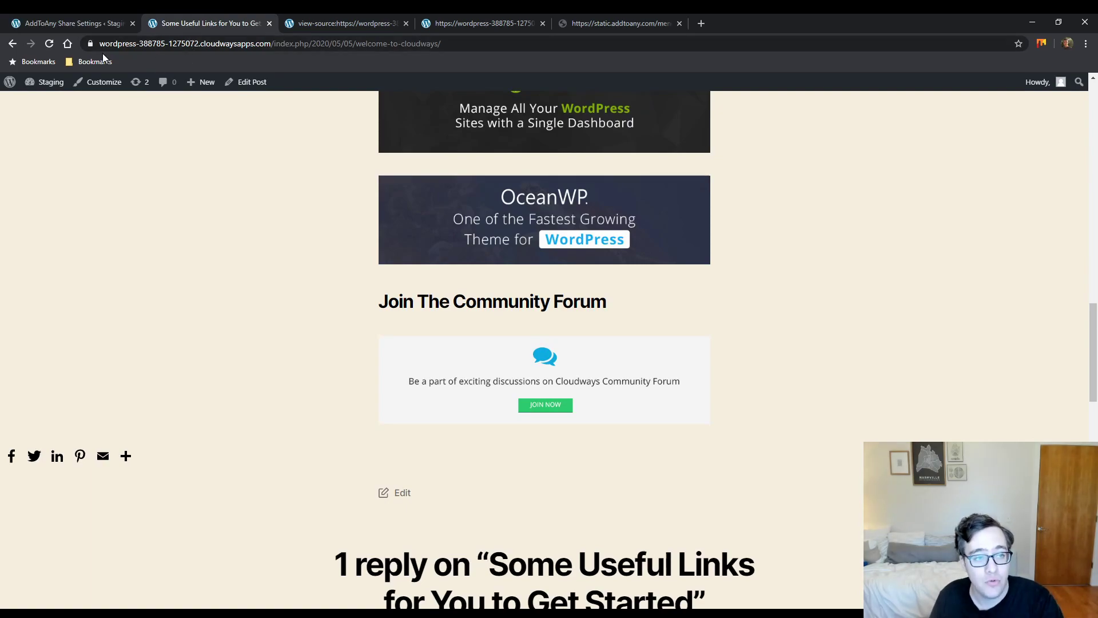
pyautogui.click(50, 45)
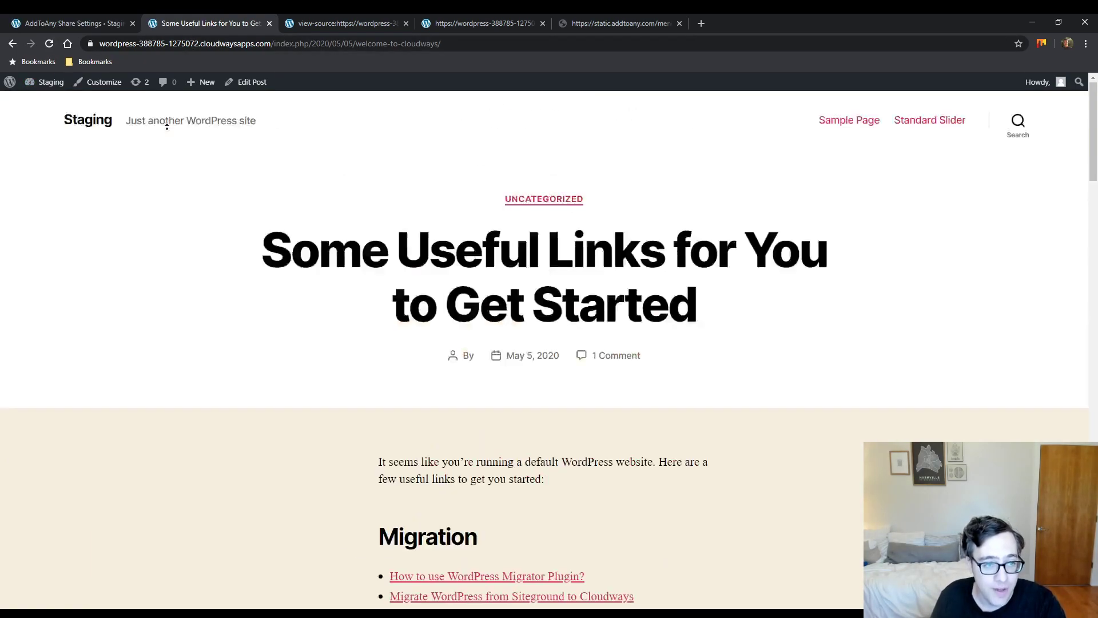
pyautogui.click(74, 23)
# Step: Replace the -64 Offset with 0, save, and reload the post to view the left bar
pyautogui.scroll(-3, 225, 356)
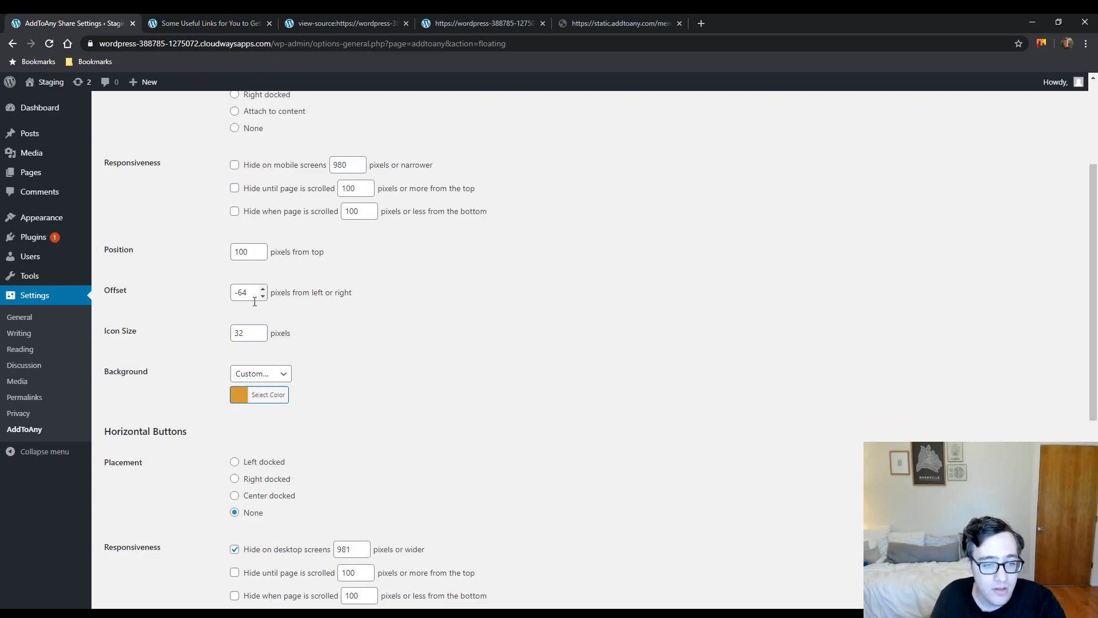
pyautogui.moveTo(262, 292); pyautogui.dragTo(225, 293)
pyautogui.write('0')
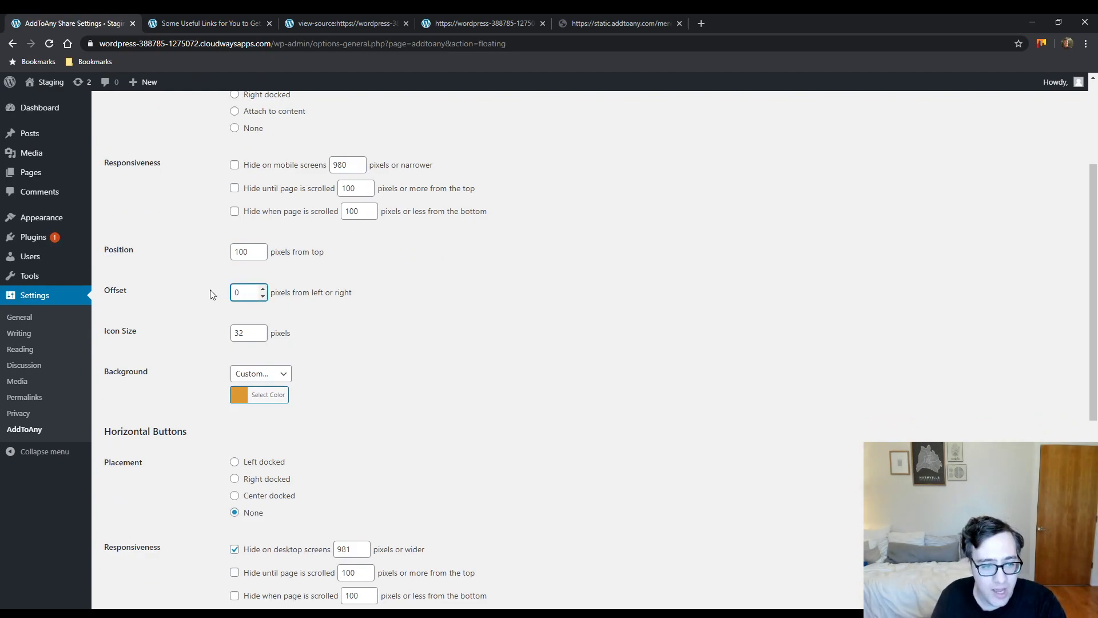
pyautogui.scroll(-6, 183, 497)
pyautogui.click(132, 428)
pyautogui.click(220, 23)
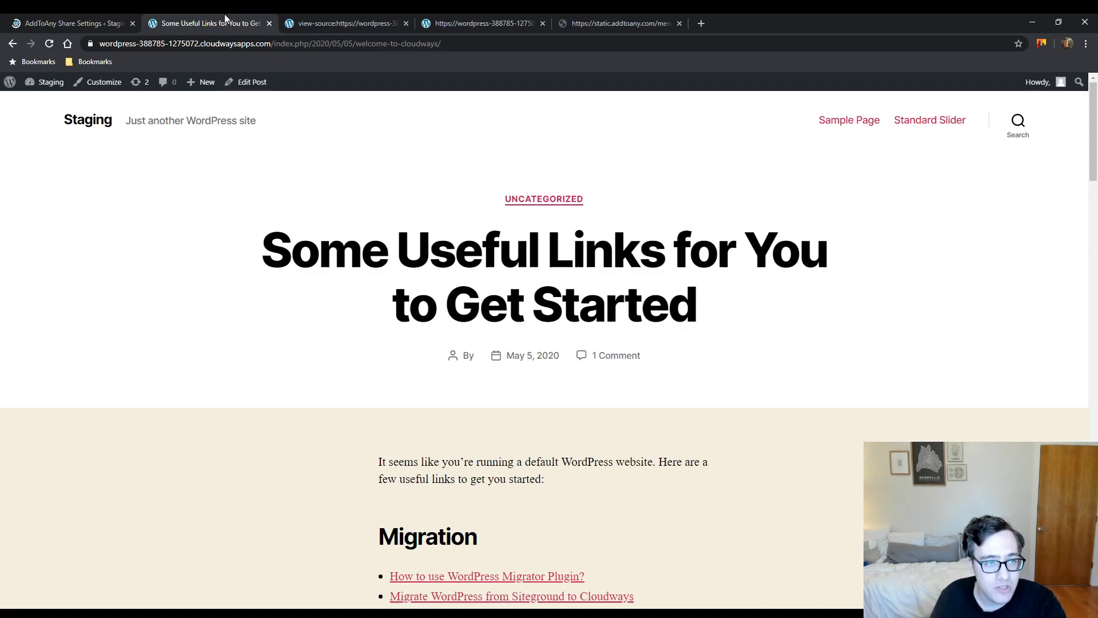
pyautogui.press('F5')
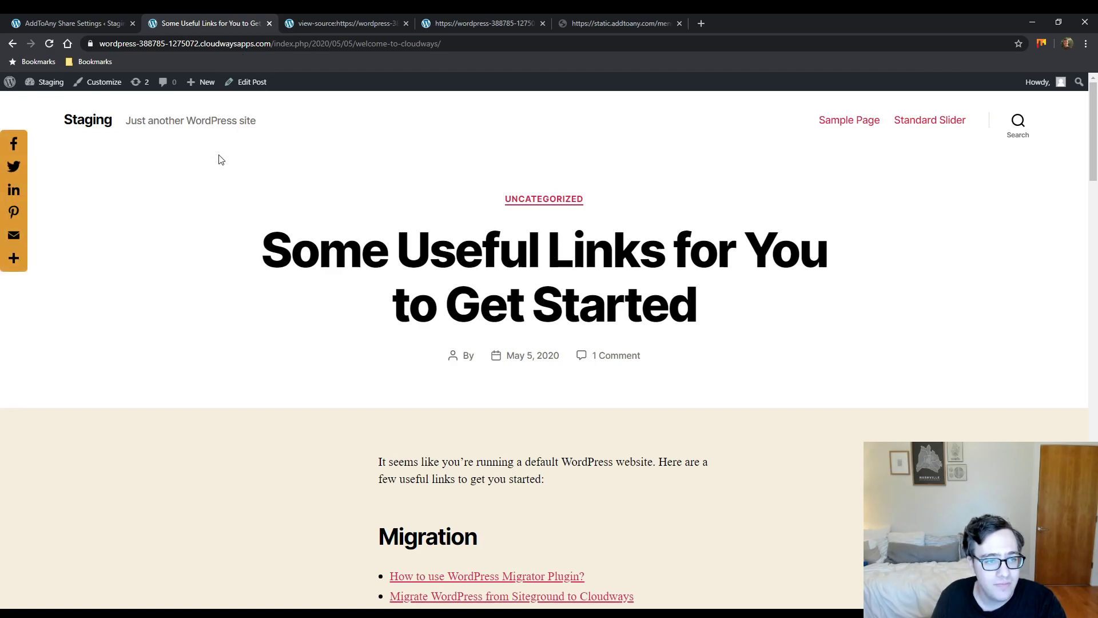
pyautogui.scroll(-10, 156, 199)
pyautogui.scroll(8, 140, 192)
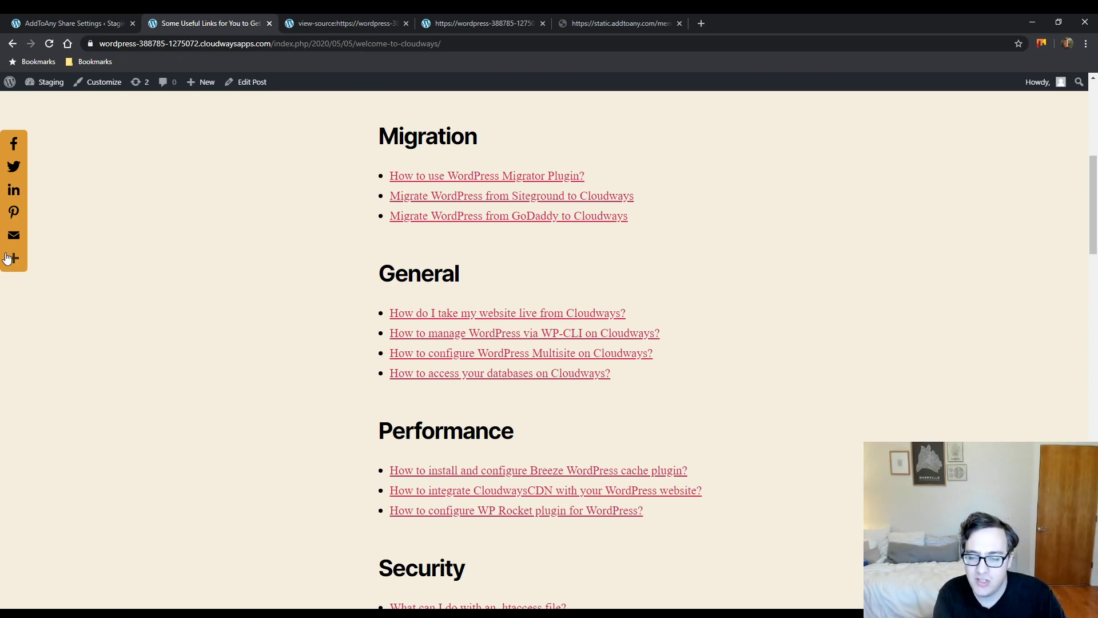
pyautogui.click(56, 20)
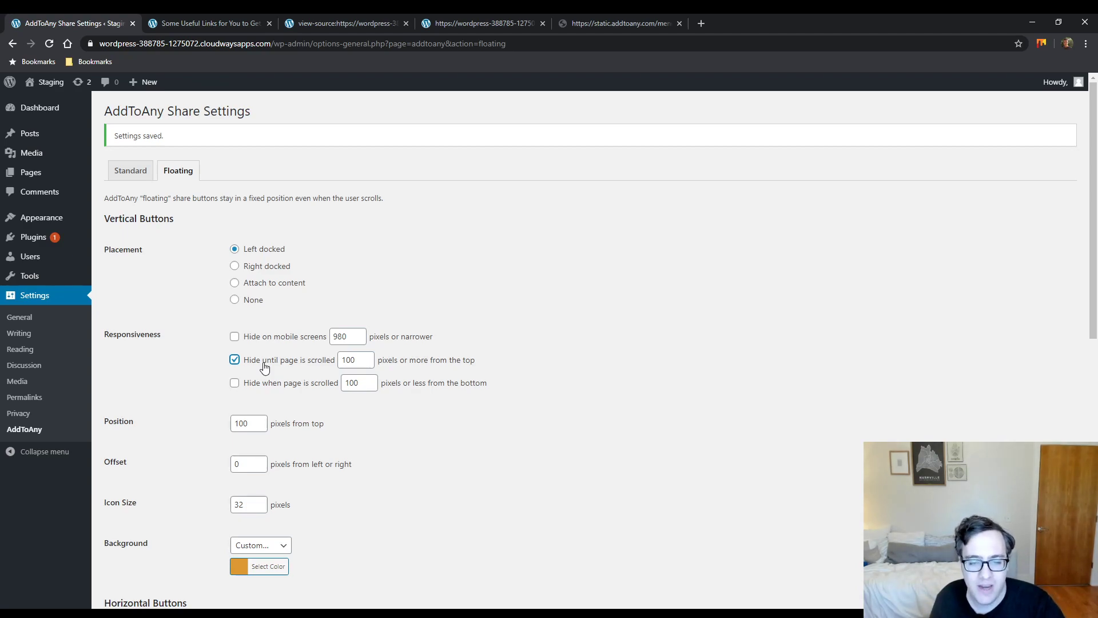
# Step: Set 'Hide until page is scrolled' to 500 px and save the floating bar settings
pyautogui.doubleClick(368, 358)
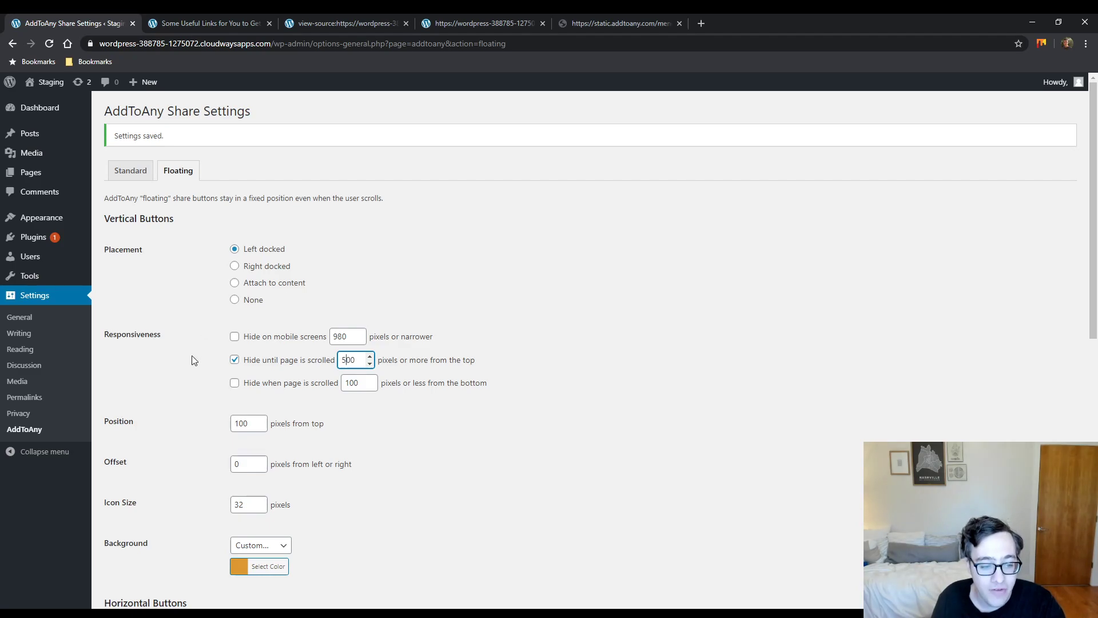
pyautogui.scroll(-10, 196, 548)
pyautogui.click(133, 427)
# Step: Check the 500 px reveal on the reloaded post, then tick 'Hide on mobile screens'
pyautogui.click(214, 23)
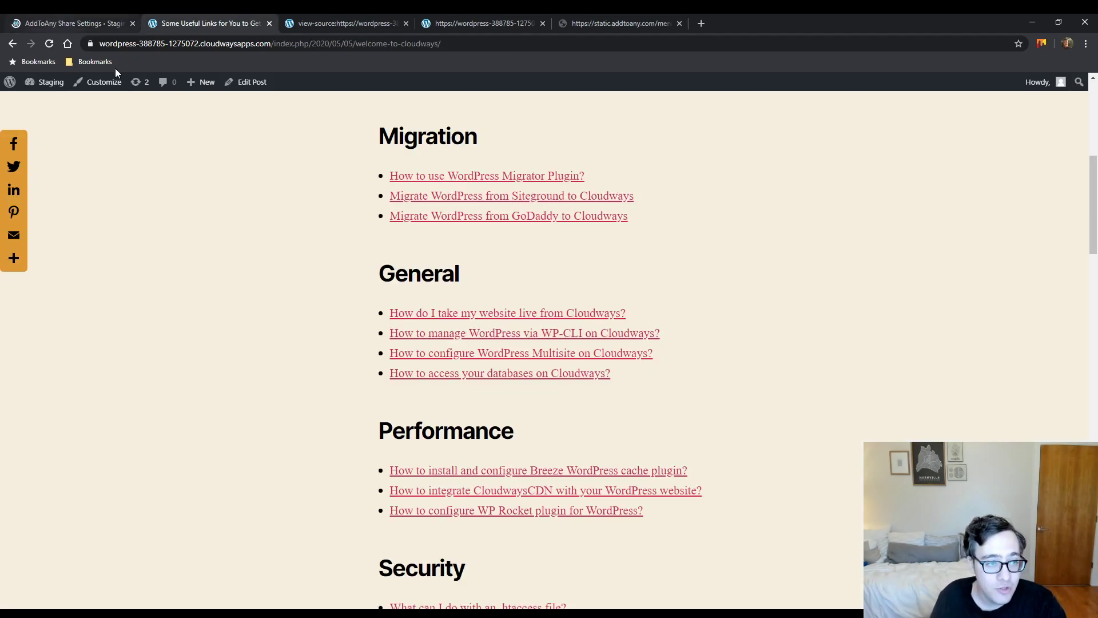
pyautogui.press('F5')
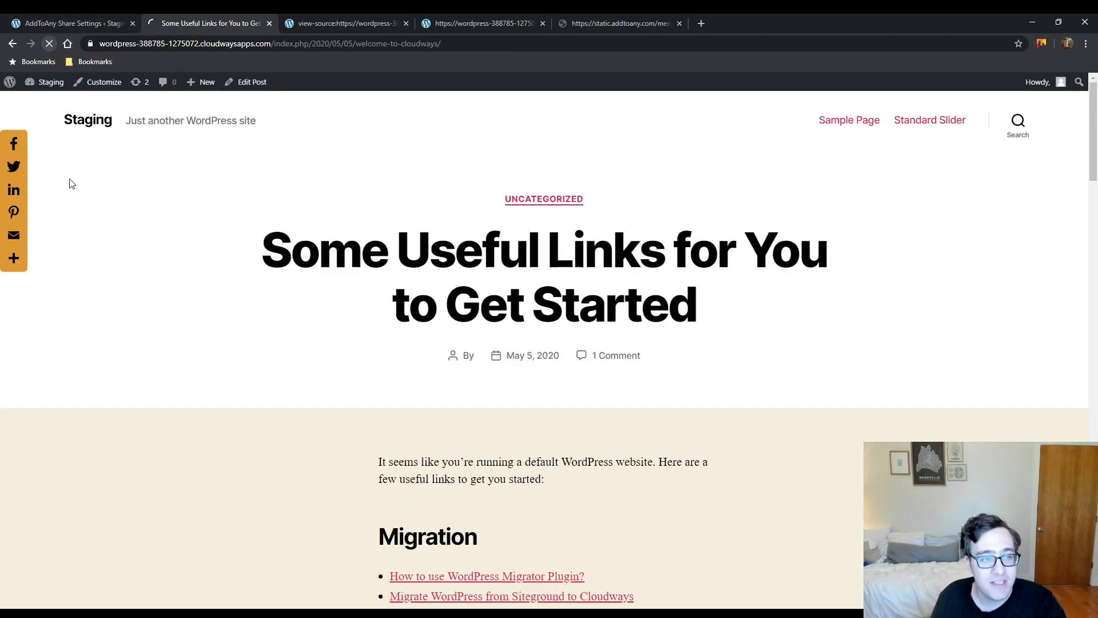
pyautogui.scroll(-8, 140, 262)
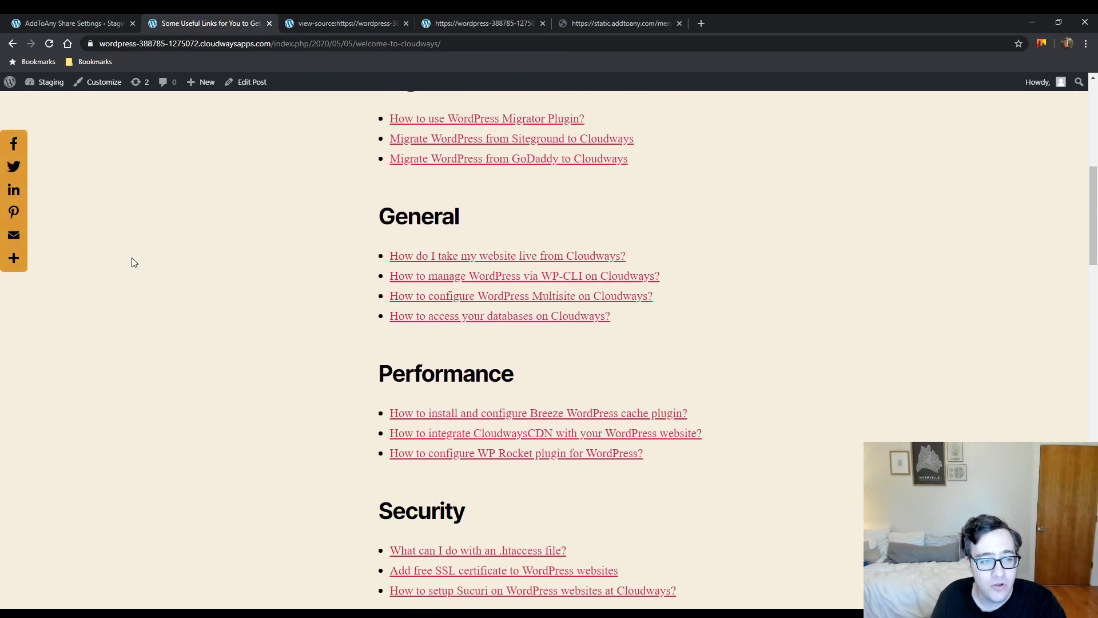
pyautogui.scroll(4, 151, 247)
pyautogui.scroll(-1, 69, 252)
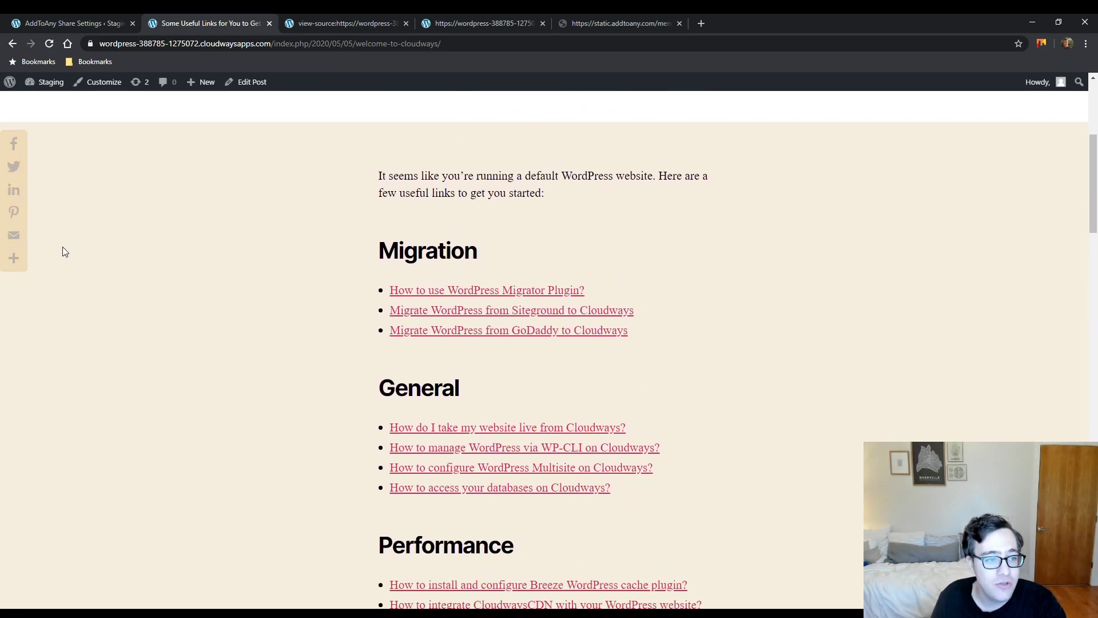
pyautogui.scroll(-1, 64, 251)
pyautogui.scroll(1, 64, 252)
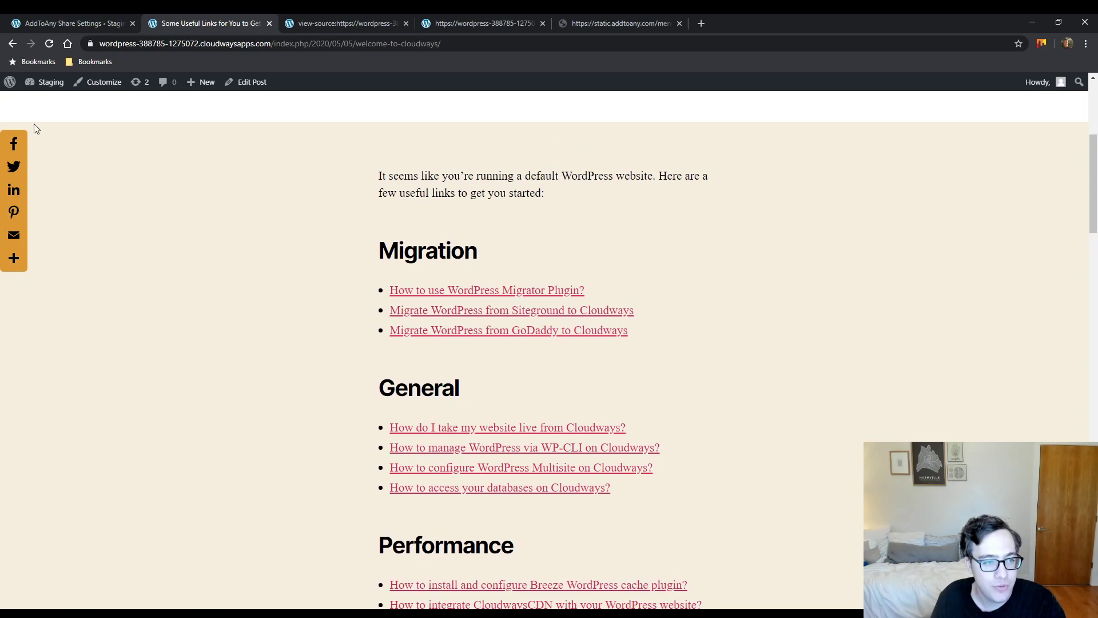
pyautogui.scroll(5, 166, 263)
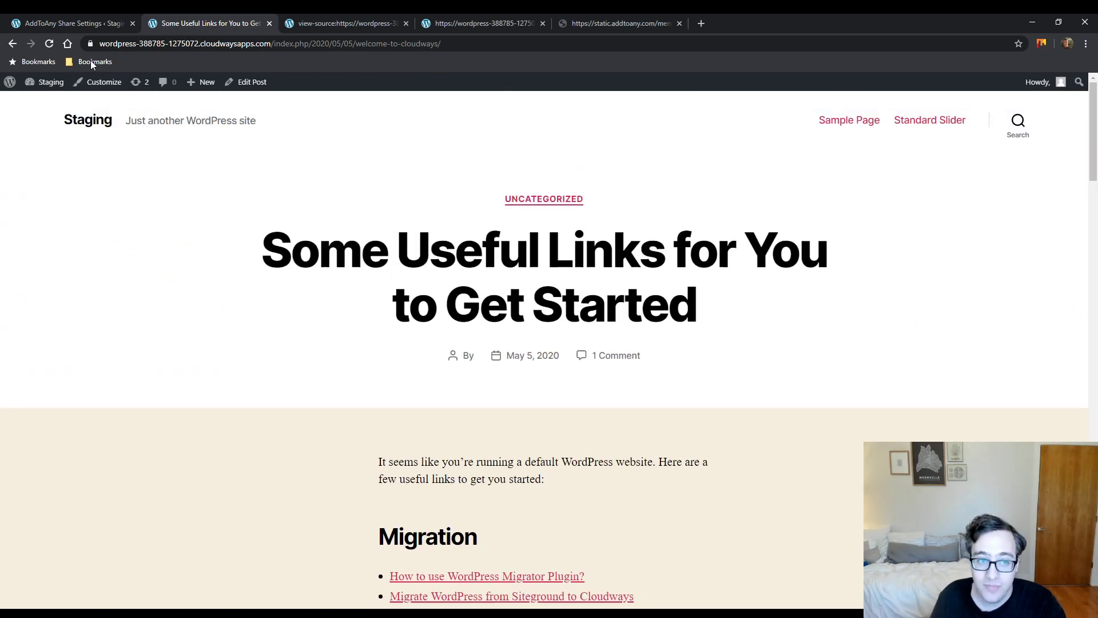
pyautogui.click(74, 23)
pyautogui.click(235, 337)
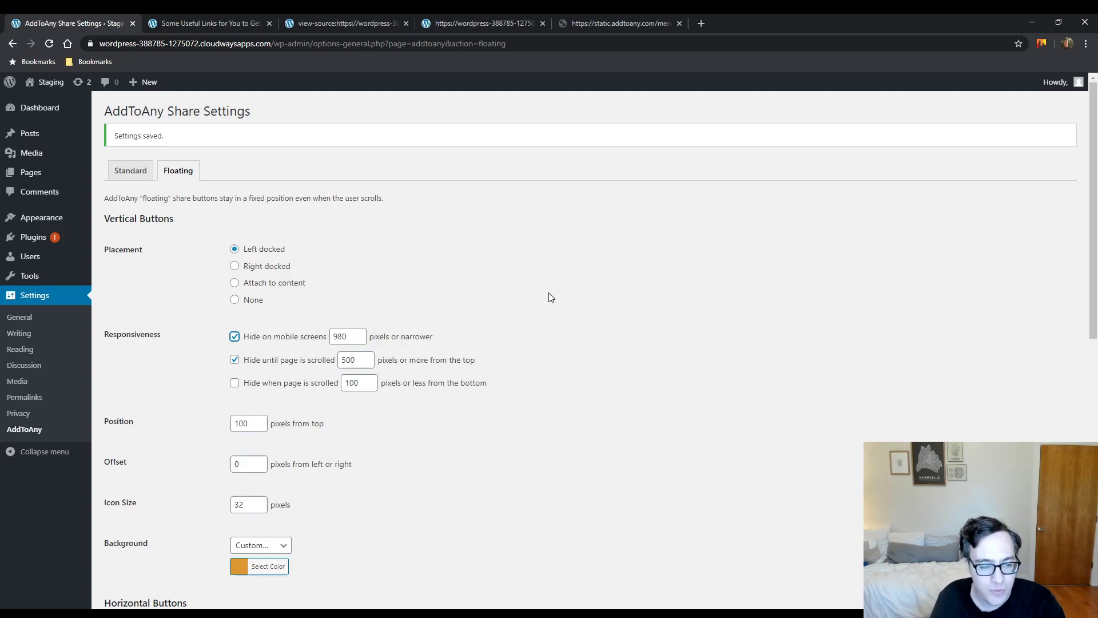
# Step: Change the vertical bar's Background to Transparent and save the settings
pyautogui.scroll(-3, 545, 303)
pyautogui.click(247, 329)
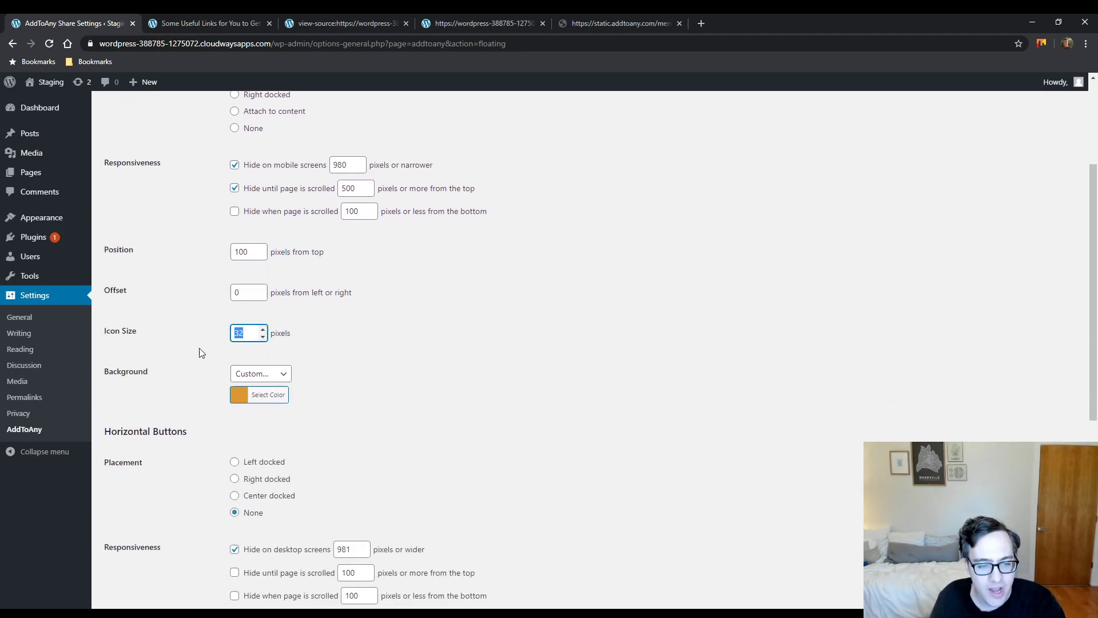
pyautogui.click(277, 371)
pyautogui.press('Up')
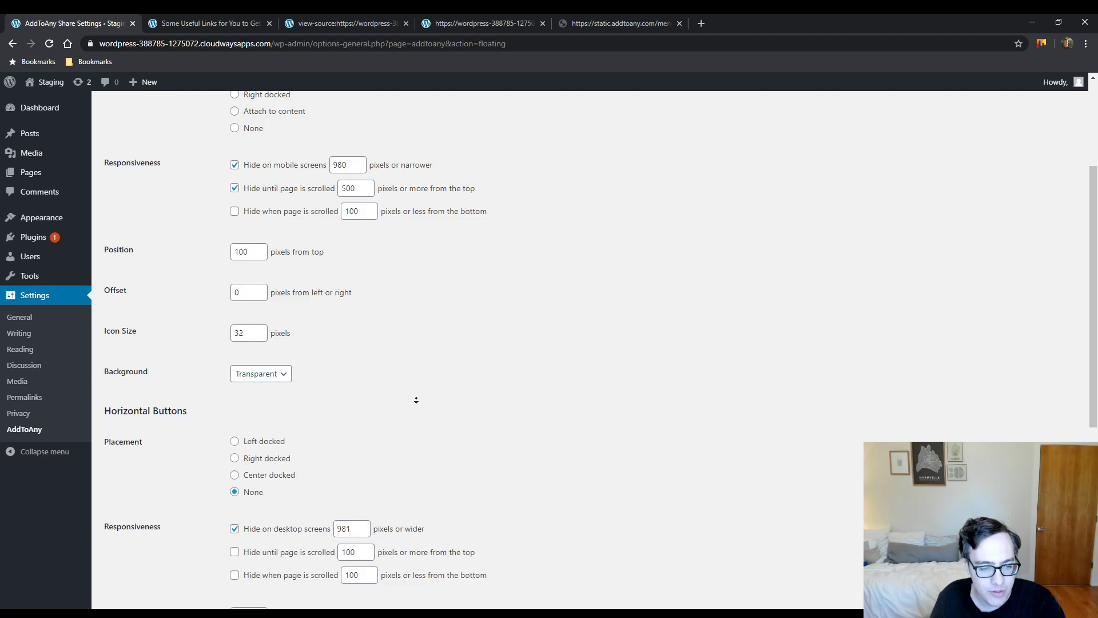
pyautogui.scroll(-6, 149, 478)
pyautogui.click(129, 437)
# Step: Scroll the post to preview the plain black share icons on the left edge
pyautogui.click(204, 22)
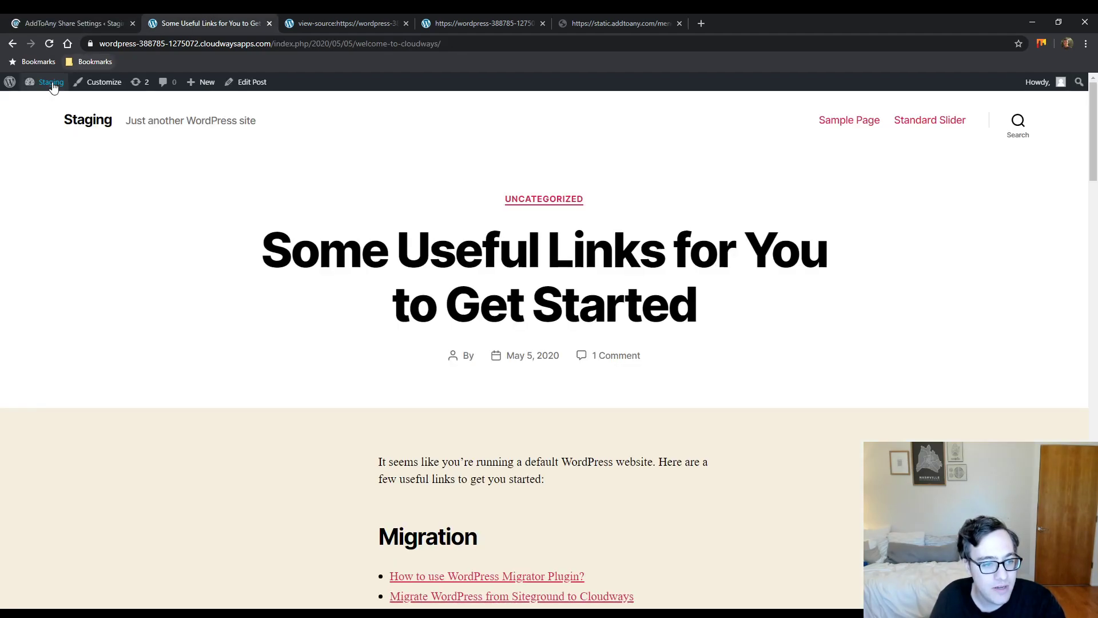
pyautogui.scroll(-6, 91, 221)
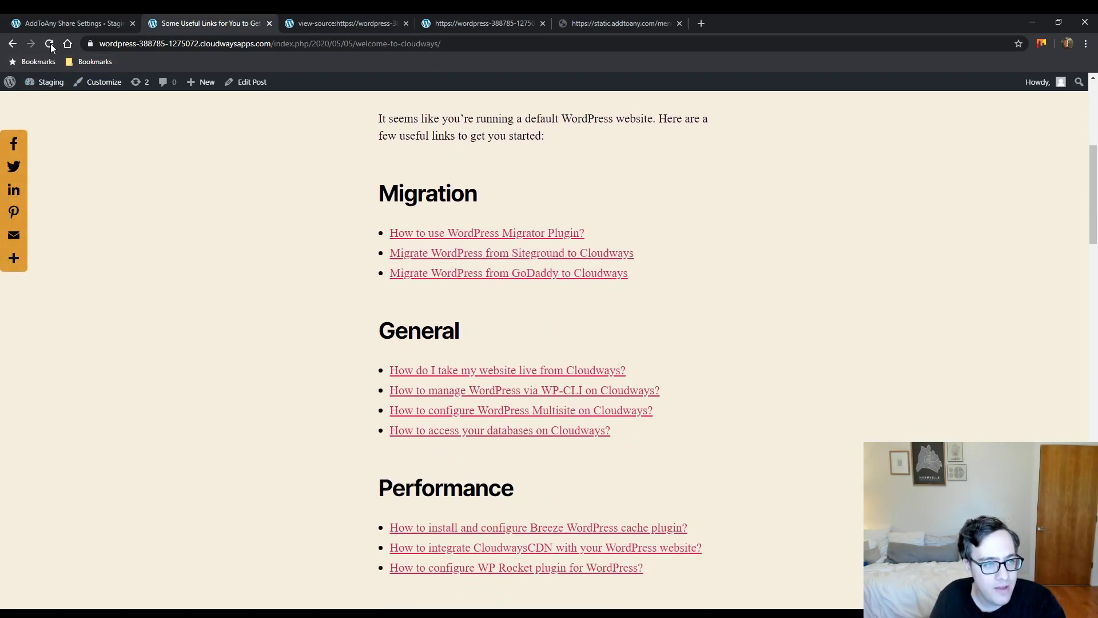
pyautogui.scroll(-15, 143, 298)
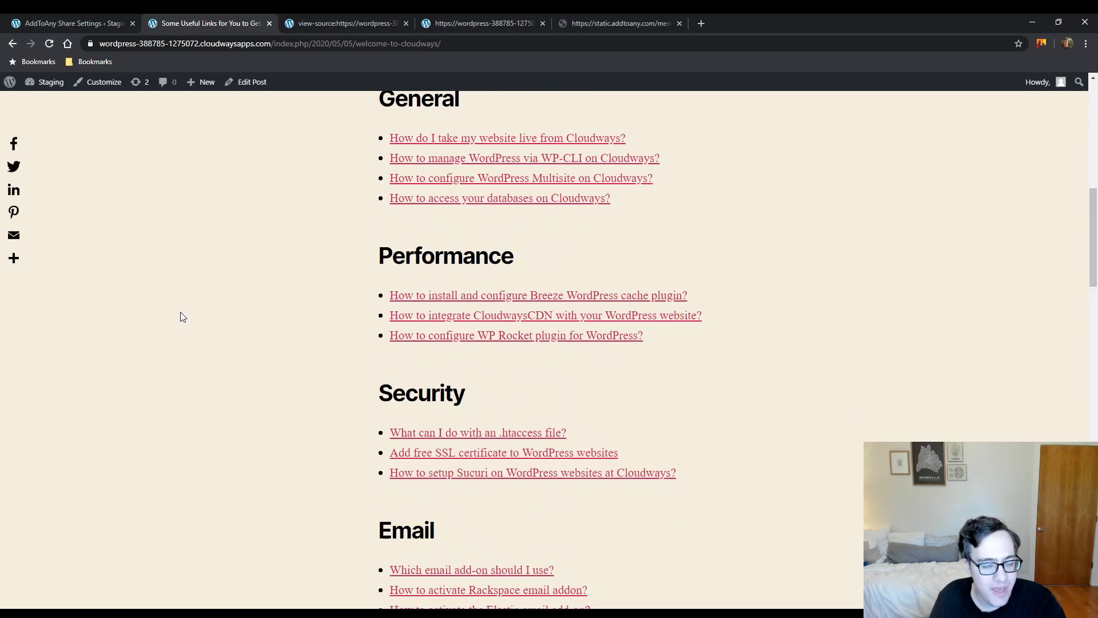
pyautogui.scroll(-7, 165, 310)
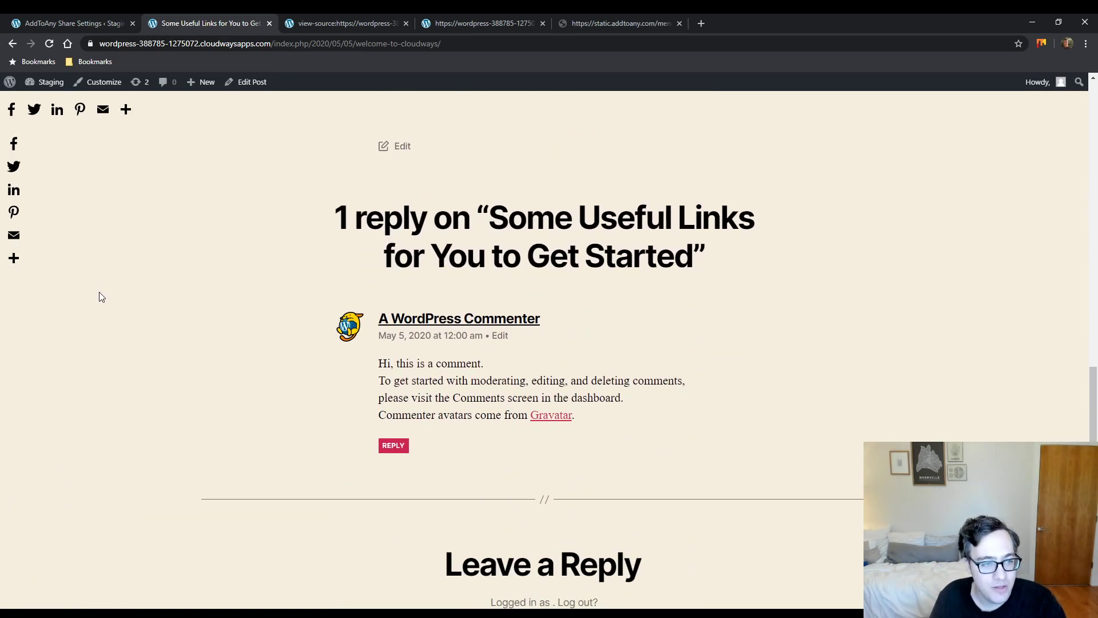
pyautogui.scroll(6, 64, 276)
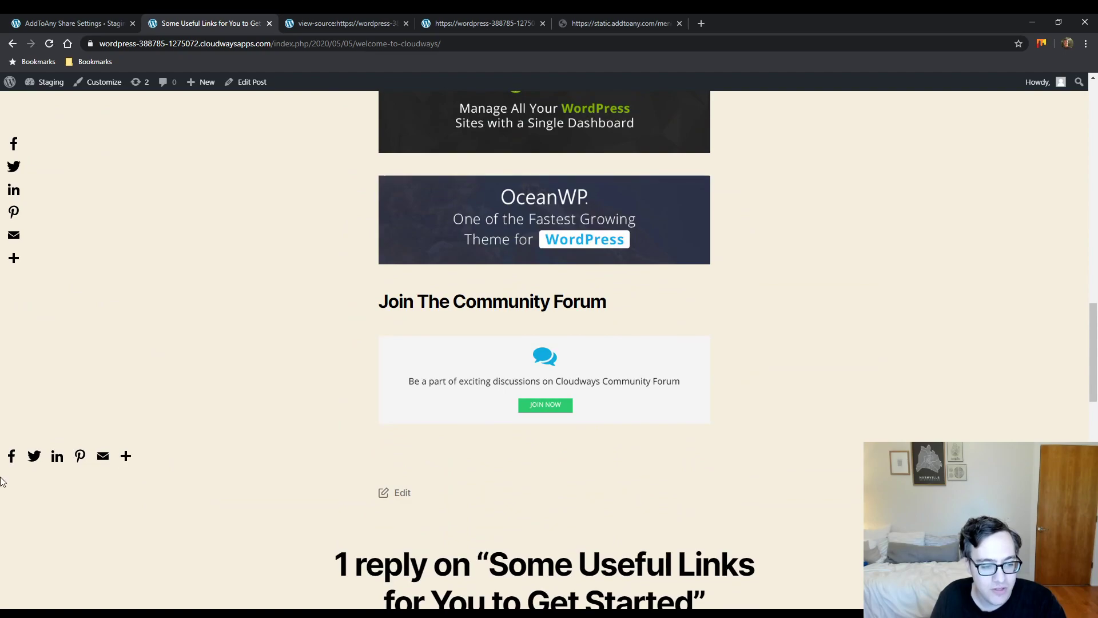
# Step: Set the horizontal bar's placement to Right docked and save
pyautogui.click(67, 18)
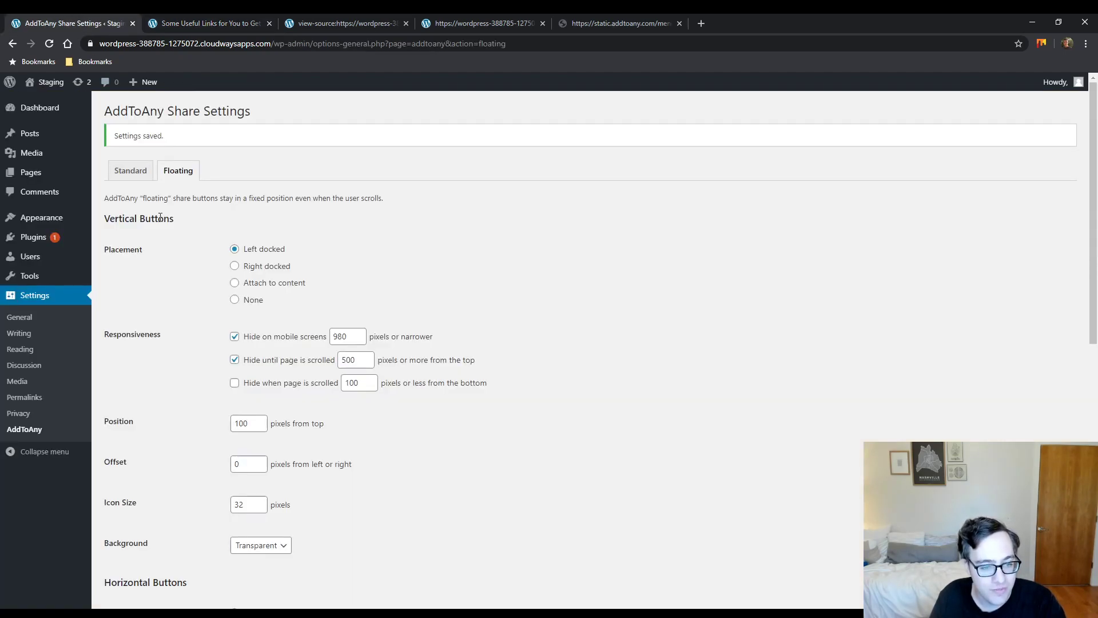
pyautogui.scroll(-7, 169, 383)
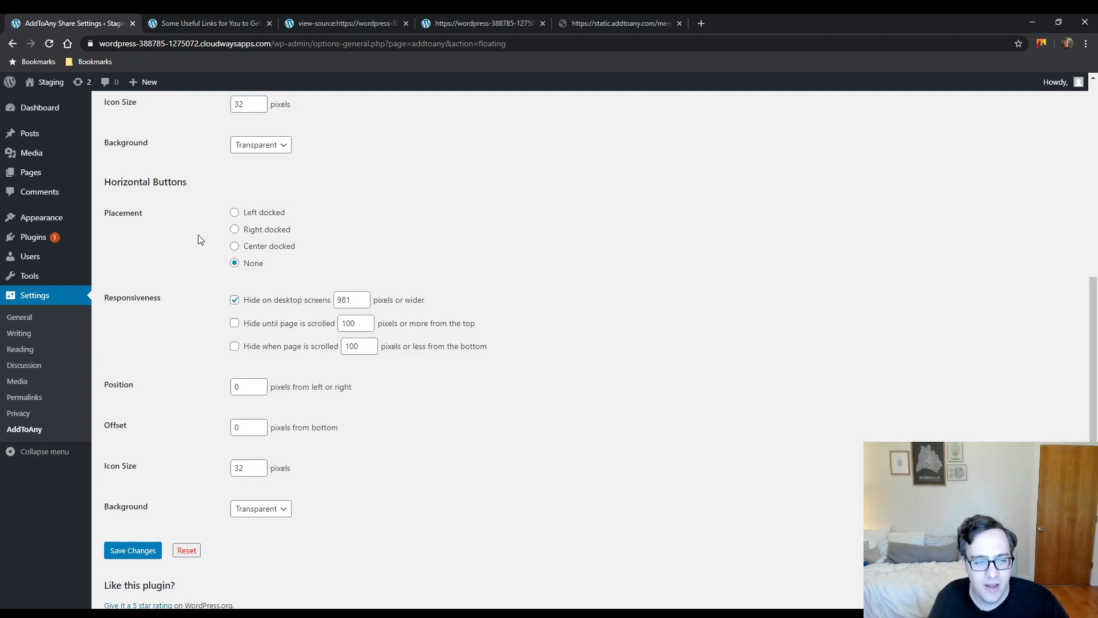
pyautogui.click(271, 231)
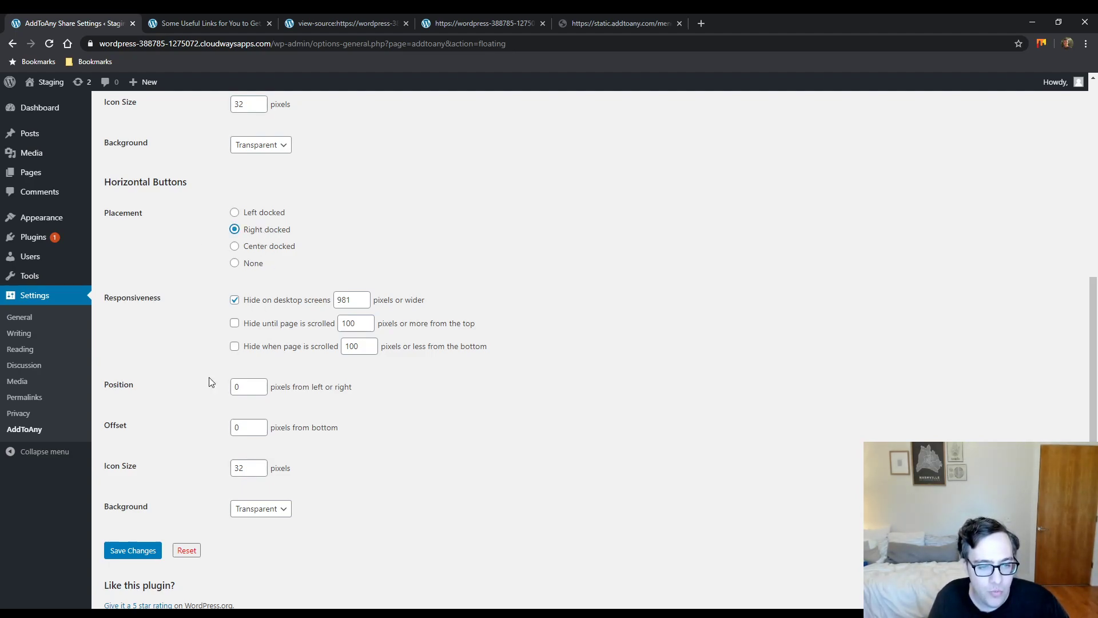
pyautogui.scroll(-1, 150, 441)
pyautogui.click(132, 522)
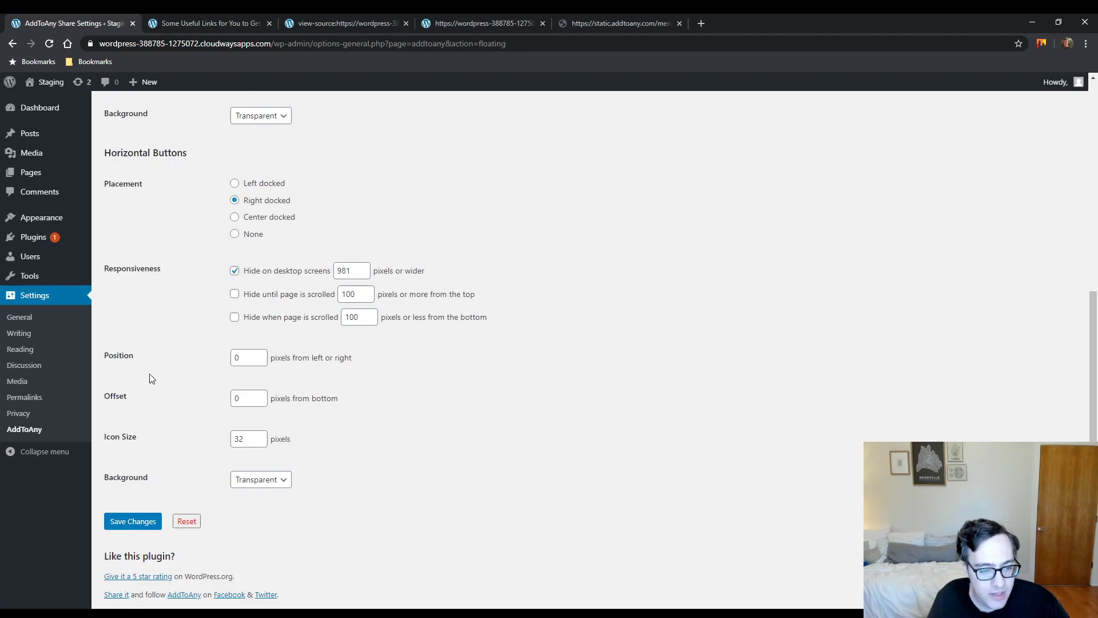
# Step: Set the vertical bar's placement to None, save, and check the post
pyautogui.click(252, 302)
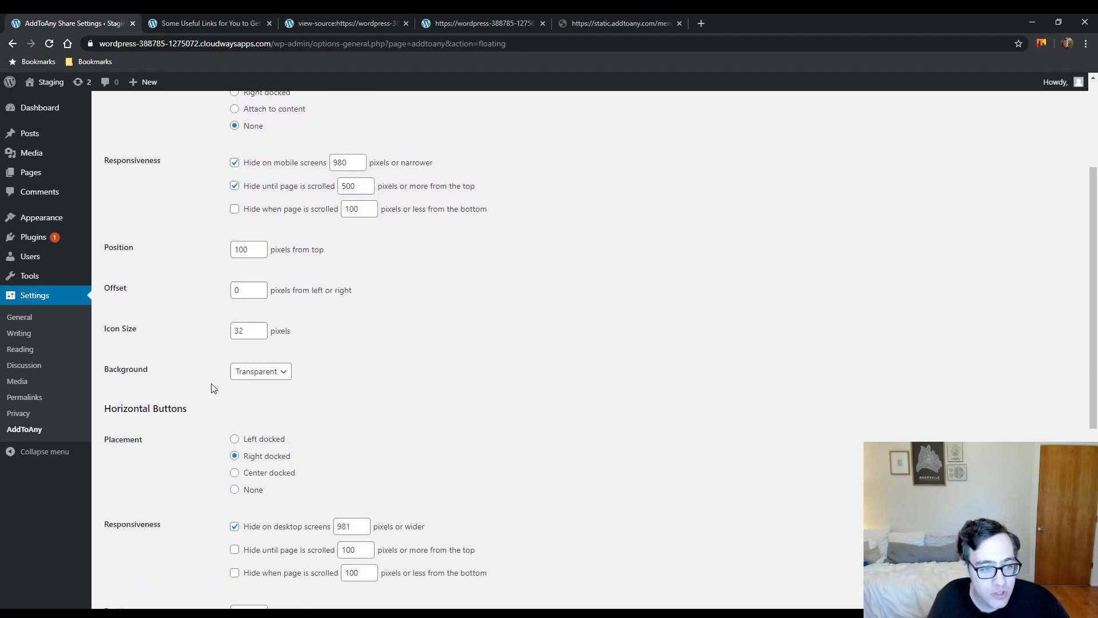
pyautogui.scroll(-6, 146, 526)
pyautogui.click(133, 427)
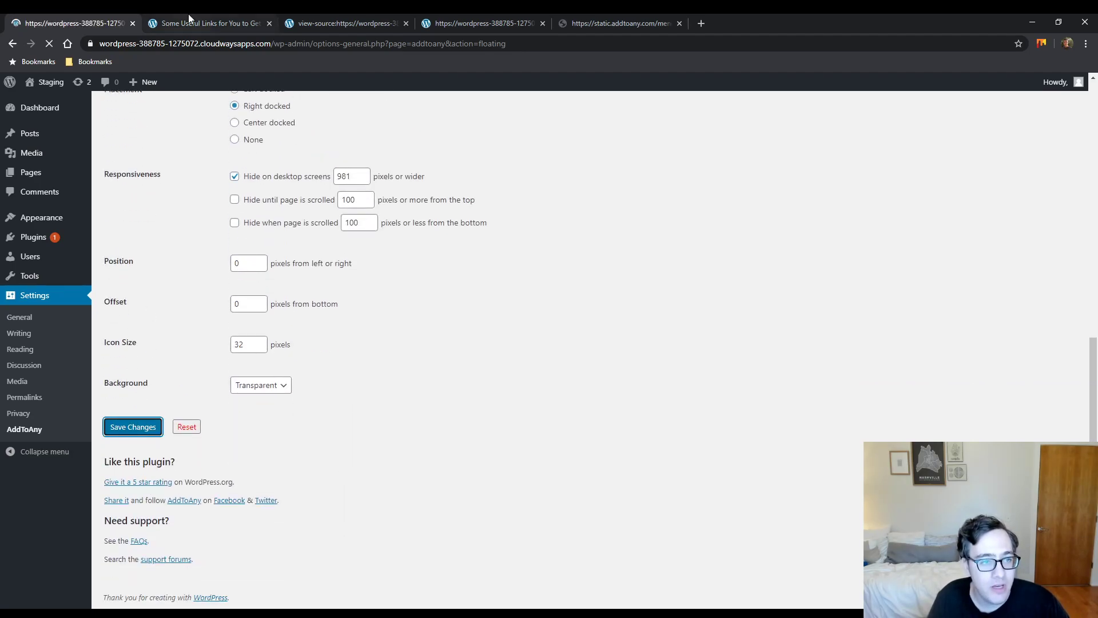
pyautogui.click(189, 17)
pyautogui.scroll(-2, 399, 316)
pyautogui.scroll(10, 399, 316)
pyautogui.scroll(-6, 378, 283)
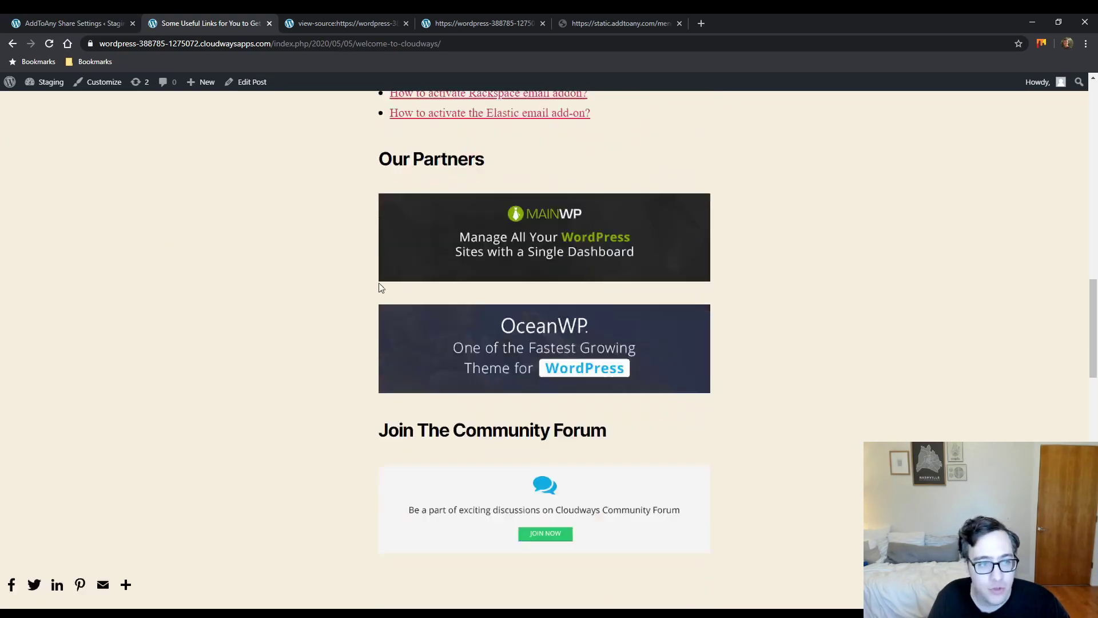
# Step: Untick 'Hide on desktop screens' for the horizontal bar, save, and reload the post
pyautogui.click(58, 22)
pyautogui.scroll(-8, 320, 415)
pyautogui.scroll(2, 308, 404)
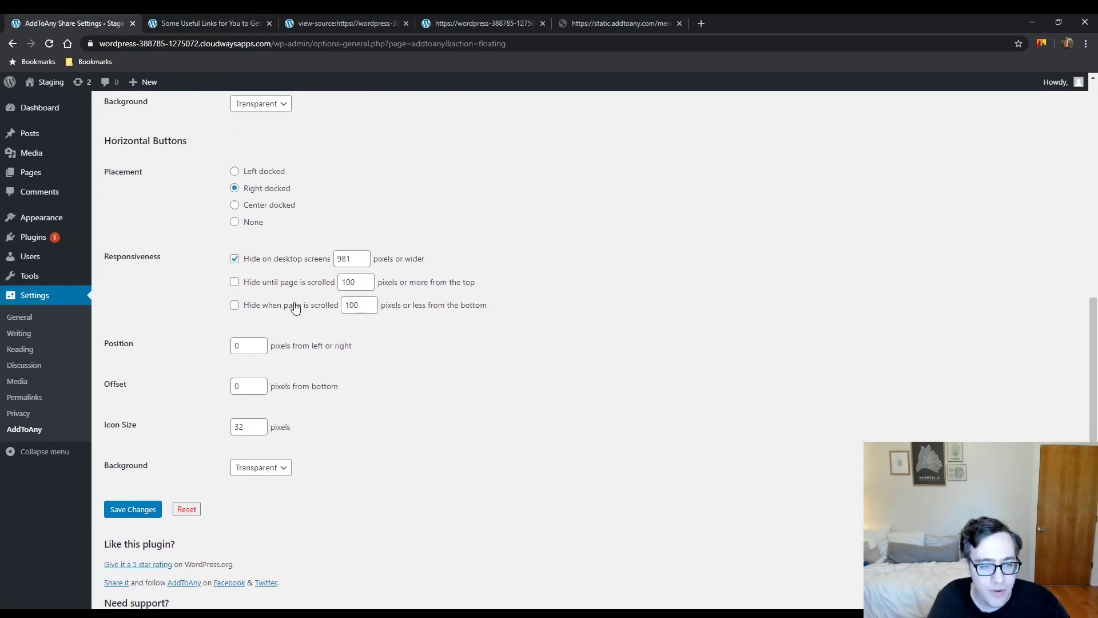
pyautogui.scroll(2, 252, 423)
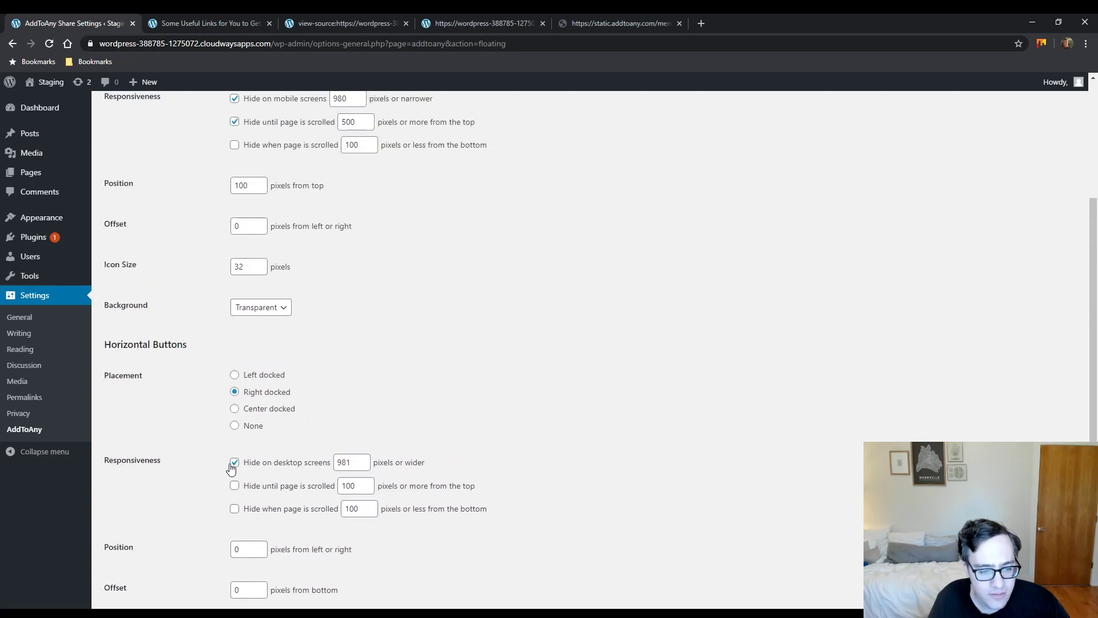
pyautogui.scroll(-1, 202, 439)
pyautogui.scroll(-1, 202, 438)
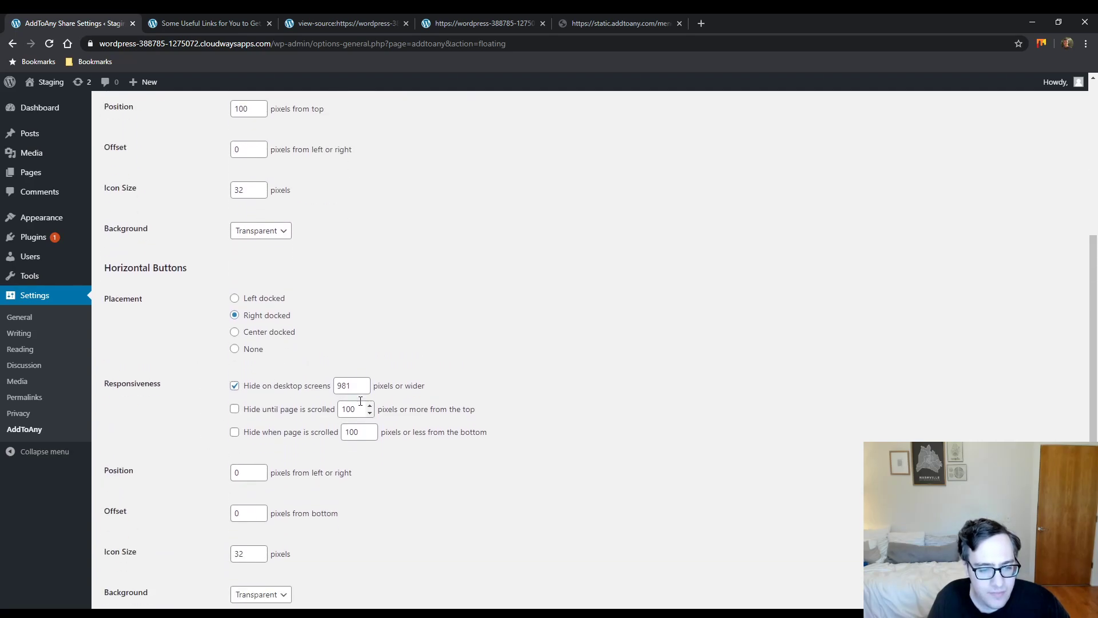
pyautogui.click(235, 385)
pyautogui.scroll(-1, 198, 395)
pyautogui.click(133, 576)
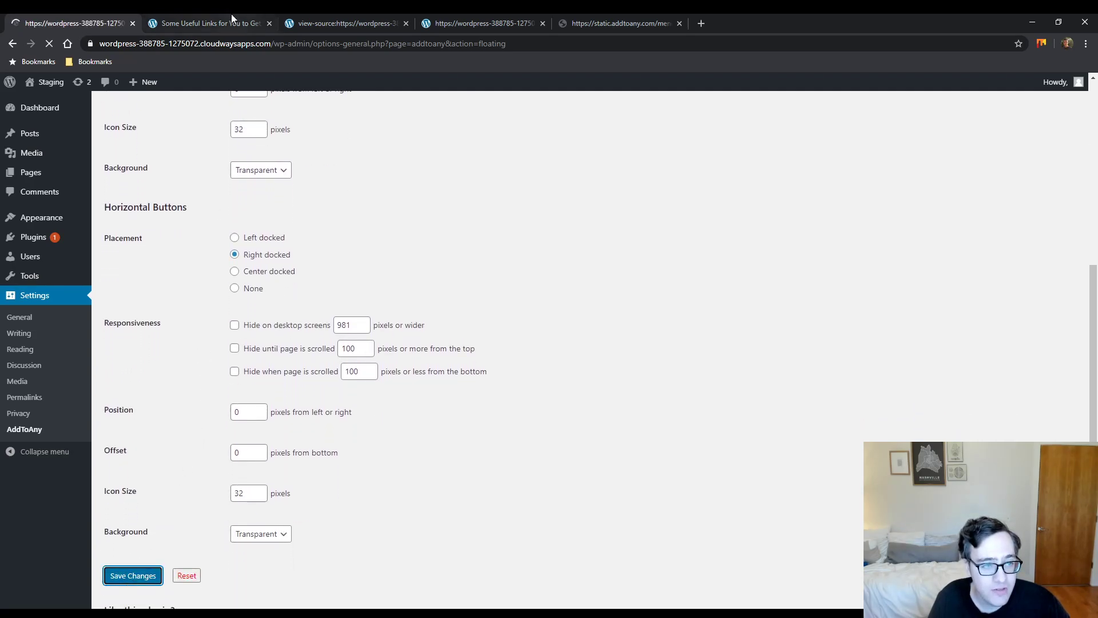
pyautogui.click(206, 23)
pyautogui.click(50, 44)
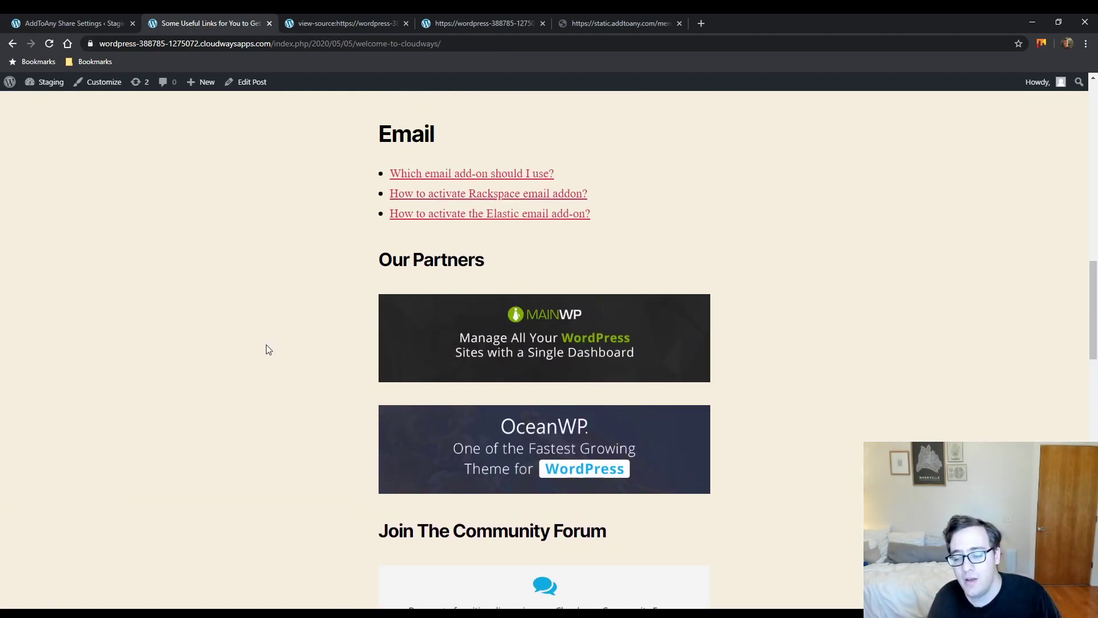
# Step: Scroll up through the live post's Security and Email link lists
pyautogui.scroll(3, 266, 344)
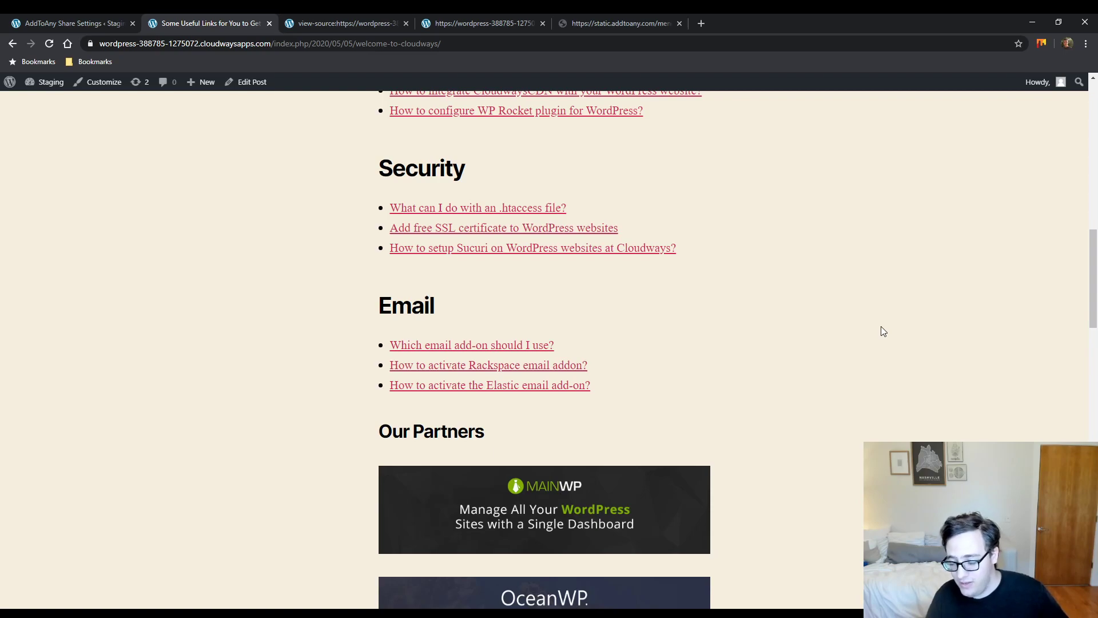
# Step: Move from the AddToAny settings to the post's page source, then select the post URL
pyautogui.click(74, 22)
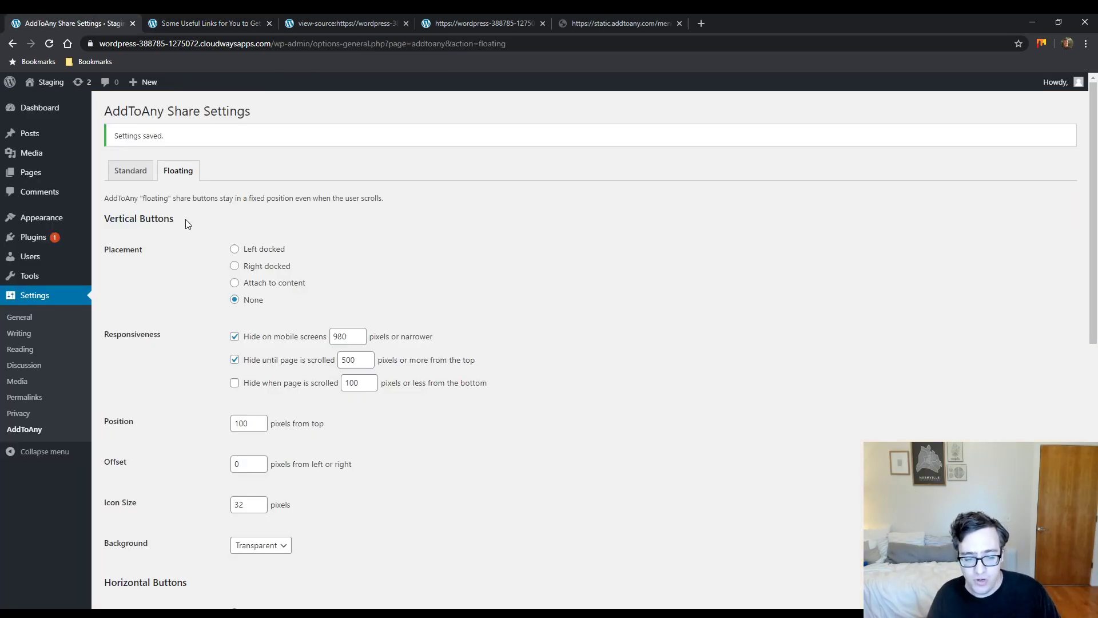
pyautogui.scroll(-9, 343, 385)
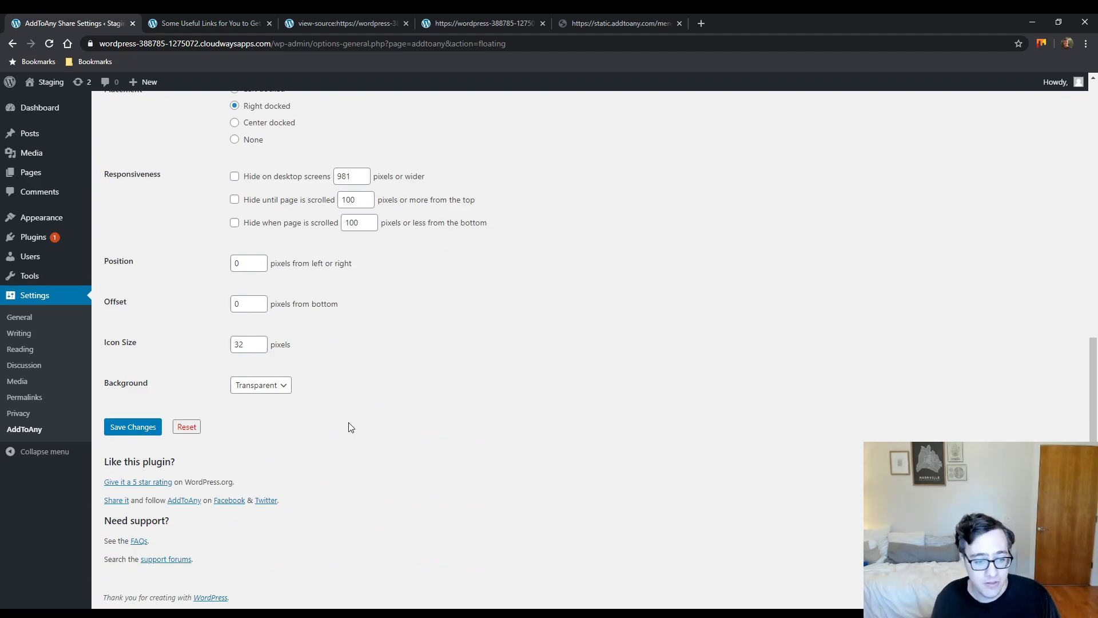
pyautogui.scroll(10, 350, 426)
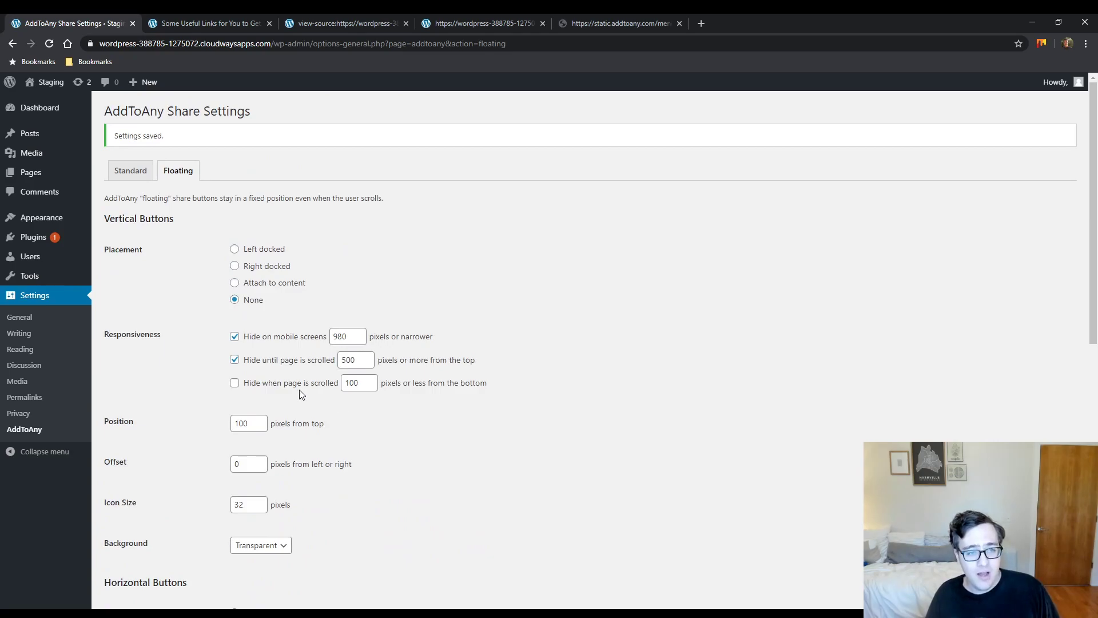
pyautogui.click(184, 23)
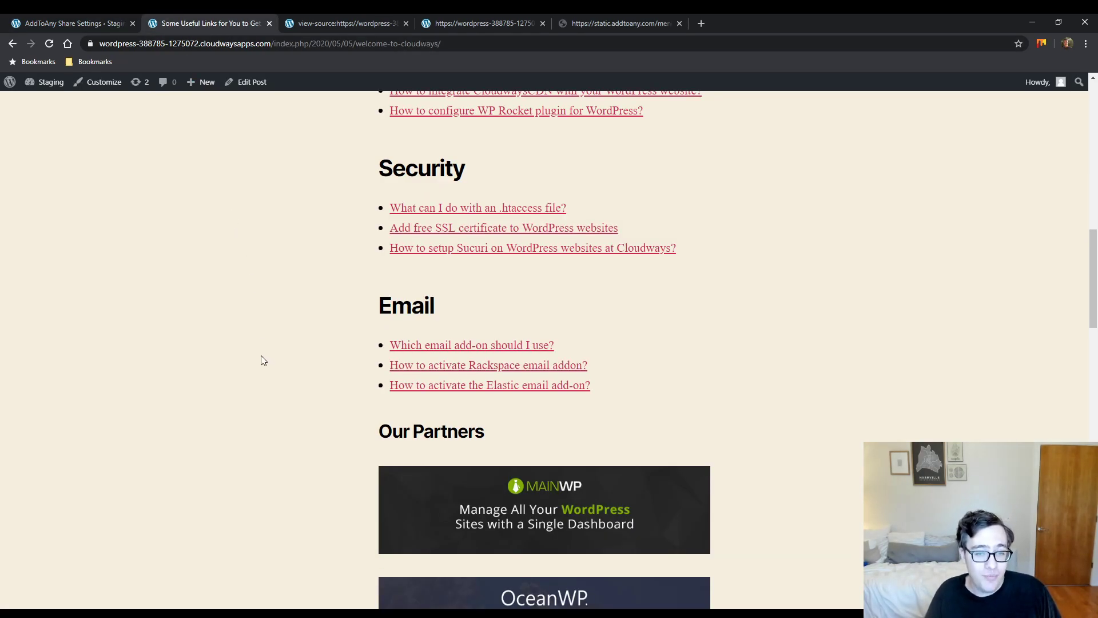
pyautogui.press('Home')
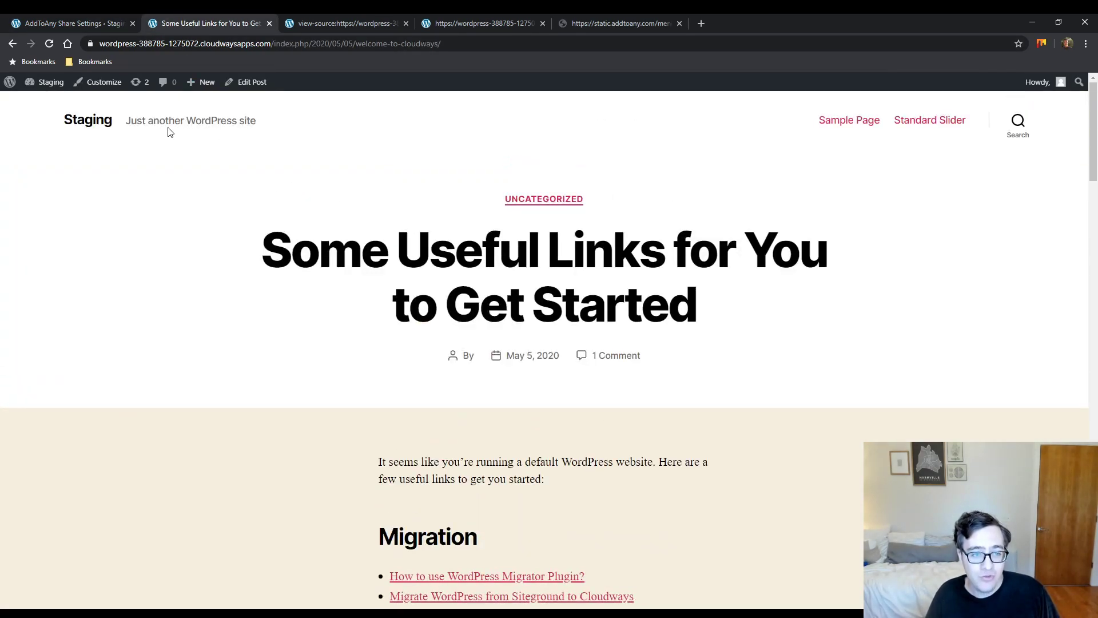
pyautogui.click(318, 21)
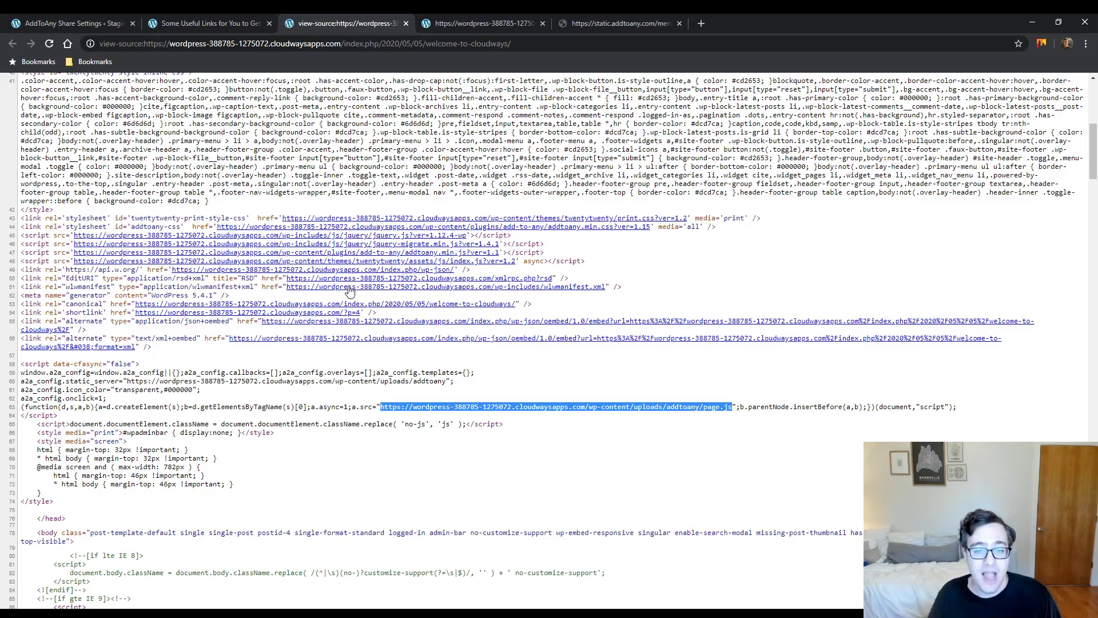
pyautogui.click(265, 16)
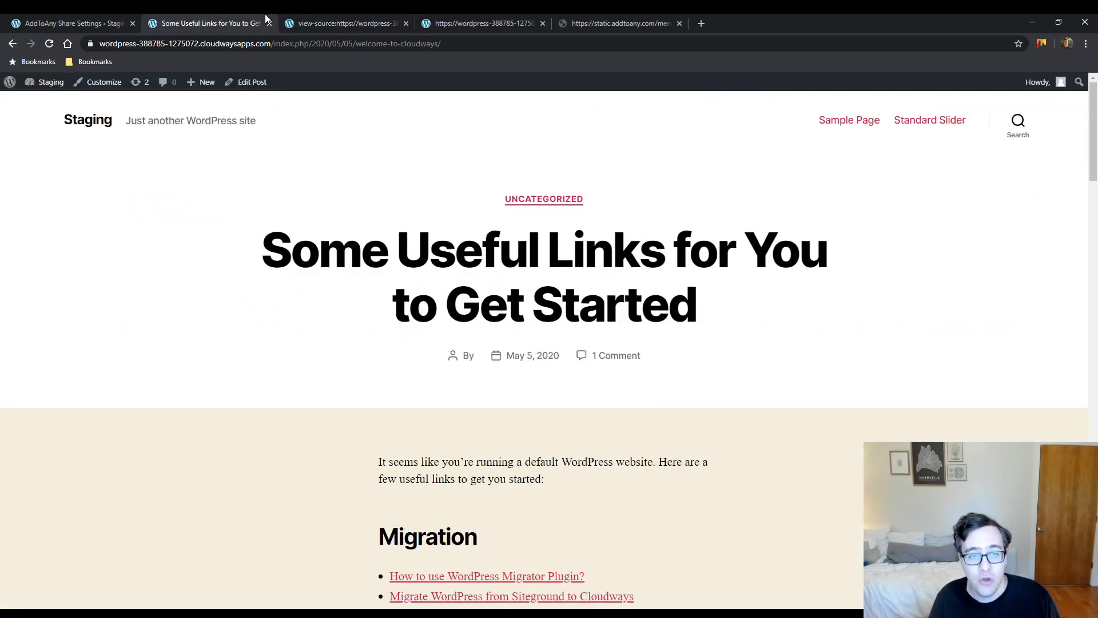
pyautogui.click(354, 44)
# Step: Load gtmetrix.com and run an analysis on the prefilled post URL
pyautogui.click(349, 24)
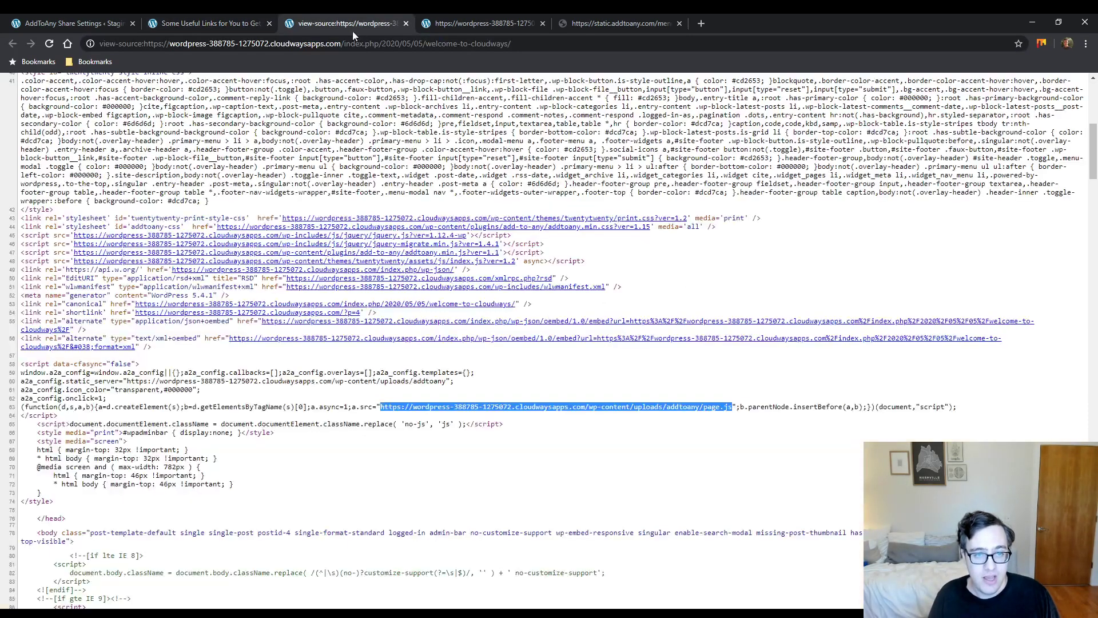
pyautogui.write('gt')
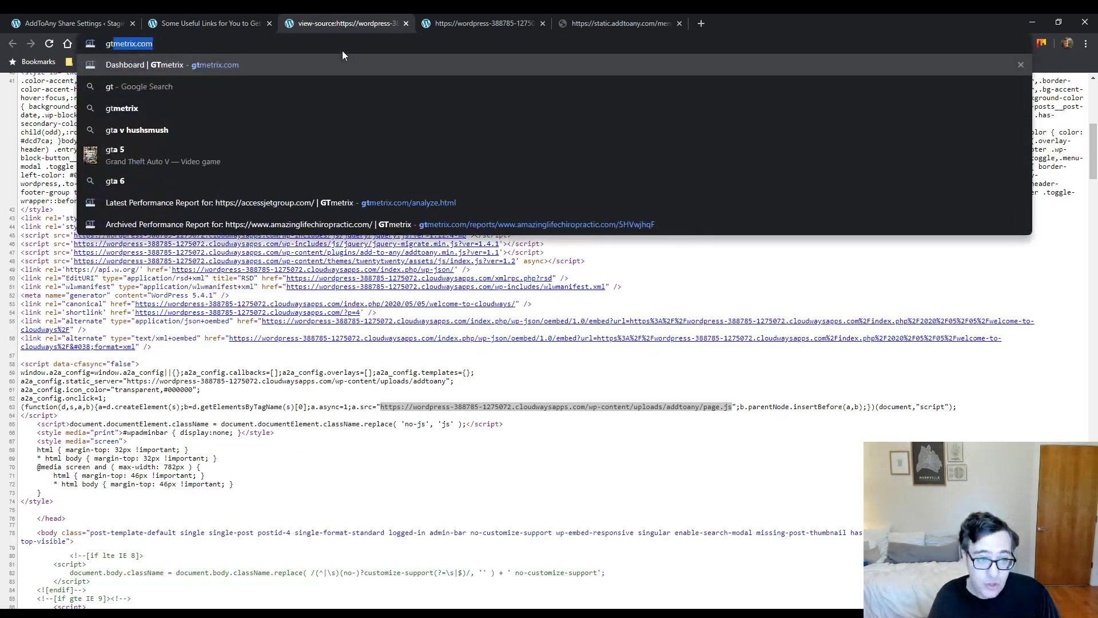
pyautogui.press('Return')
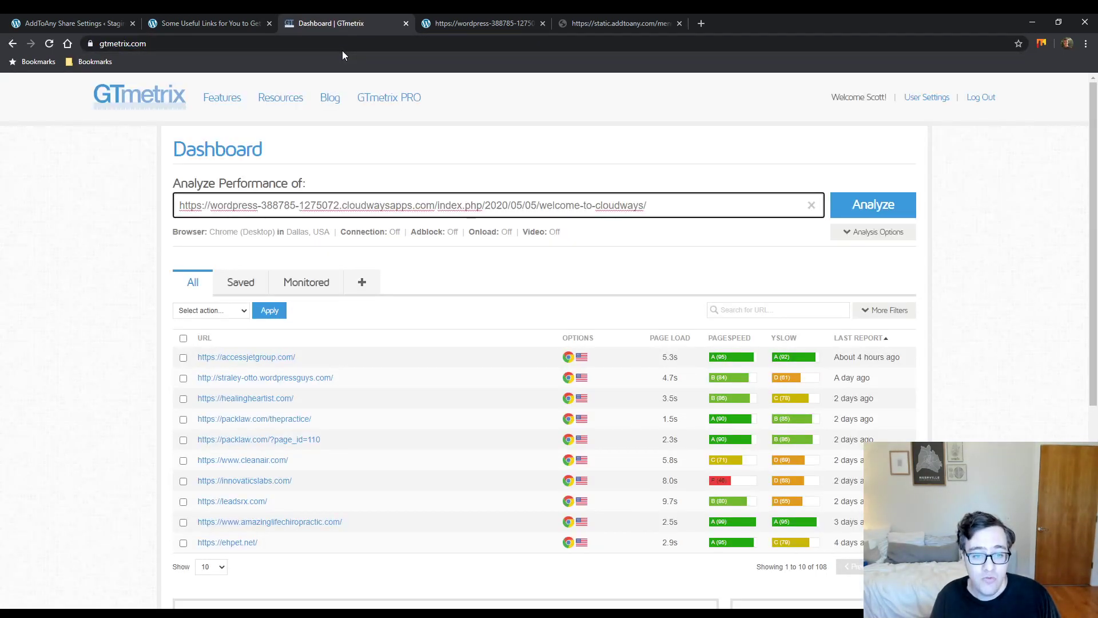
pyautogui.press('Return')
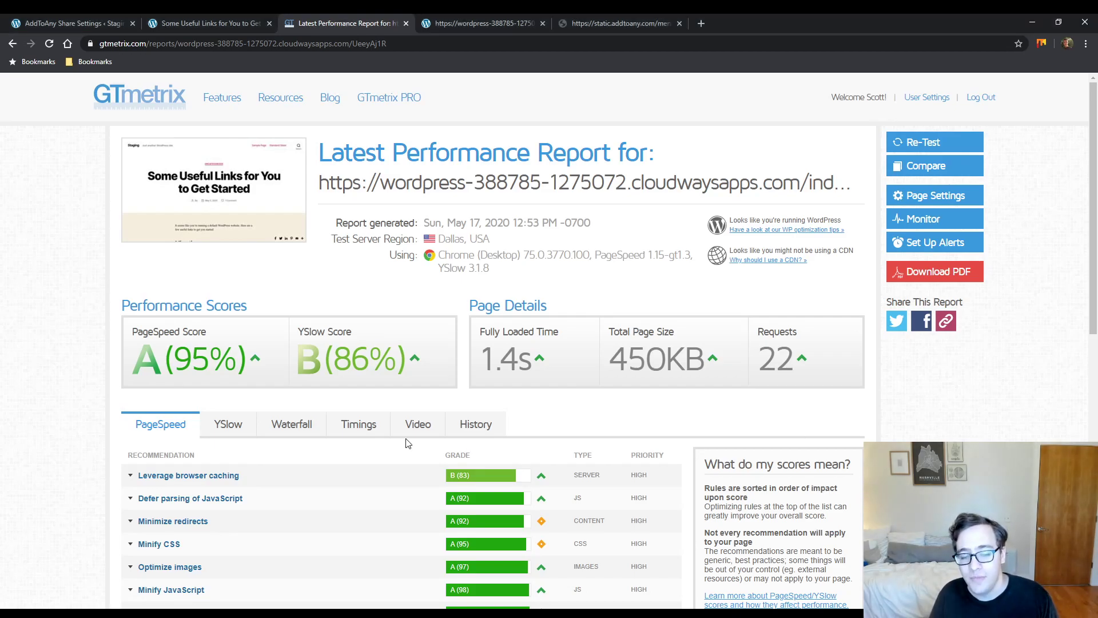
# Step: Show the Waterfall chart and filter its requests by 'add'
pyautogui.click(292, 424)
pyautogui.scroll(-4, 257, 400)
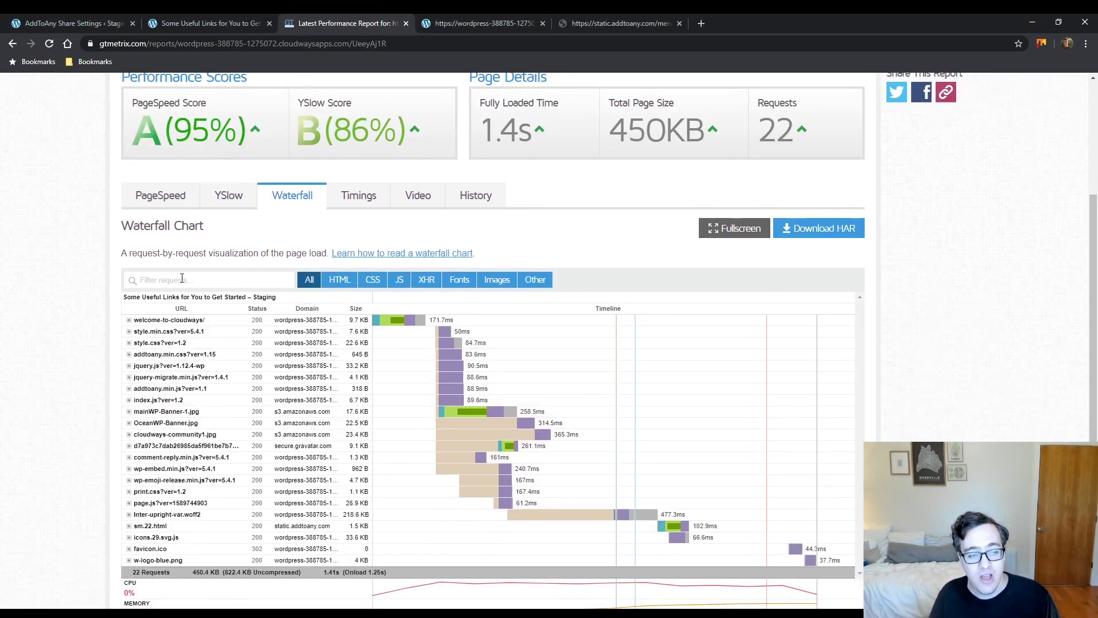
pyautogui.click(182, 284)
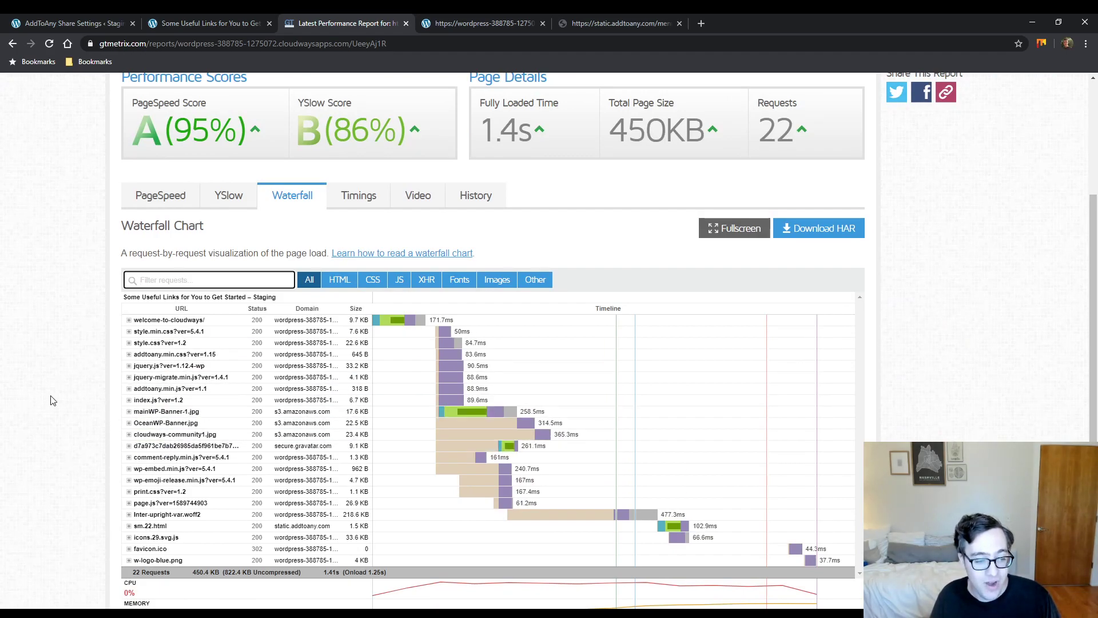
pyautogui.write('add')
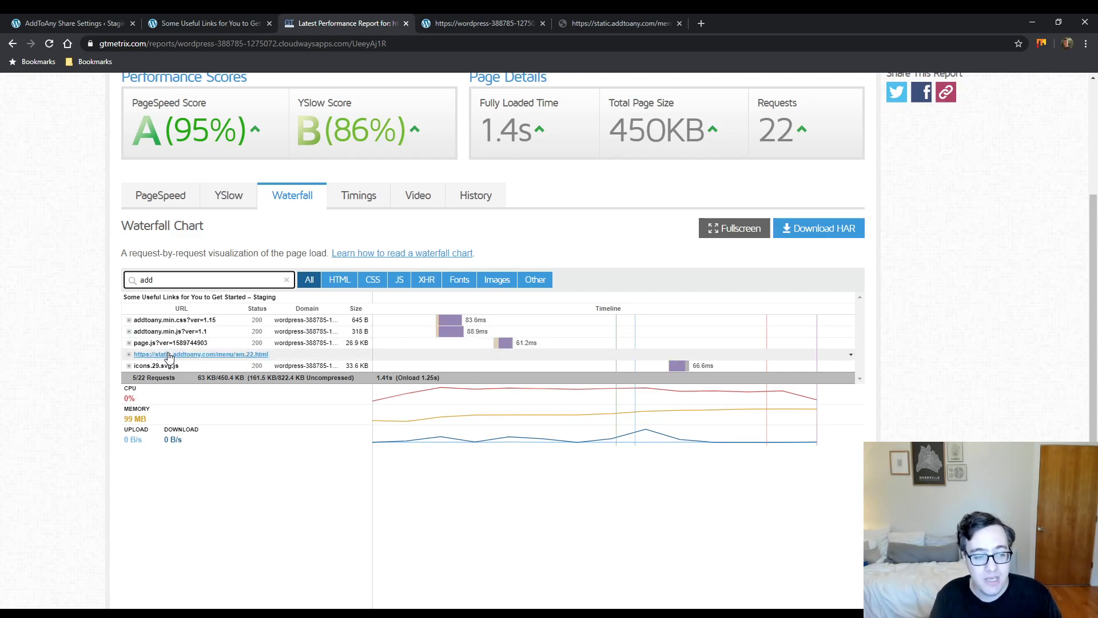
# Step: Inspect the sm.22.html and page.js request headers in the filtered waterfall
pyautogui.click(169, 356)
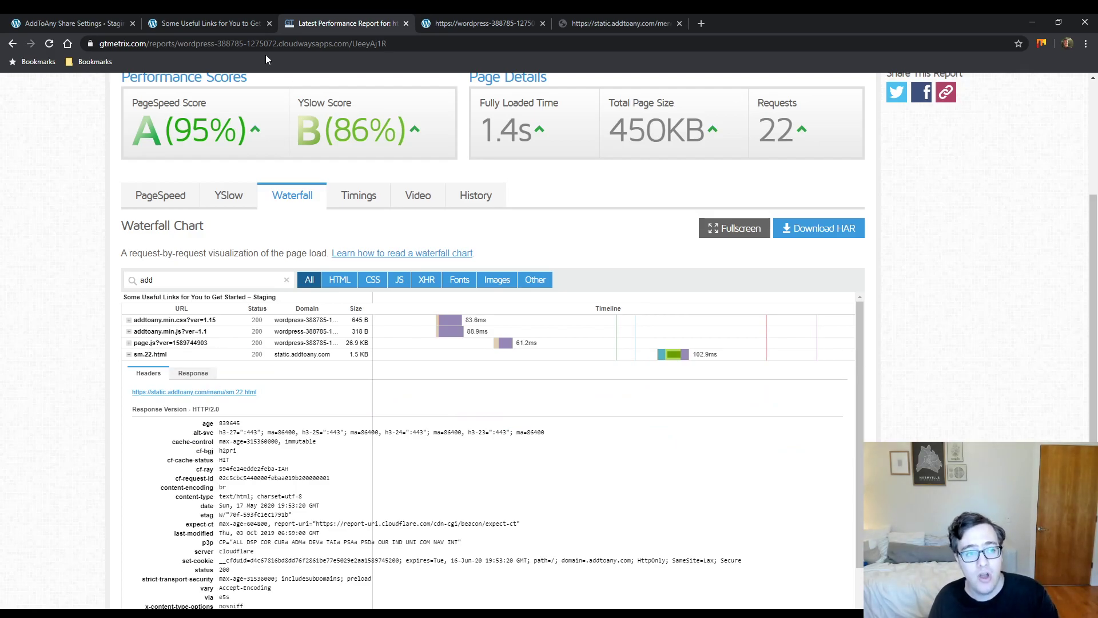
pyautogui.click(229, 23)
pyautogui.scroll(-8, 160, 391)
pyautogui.scroll(-4, 158, 389)
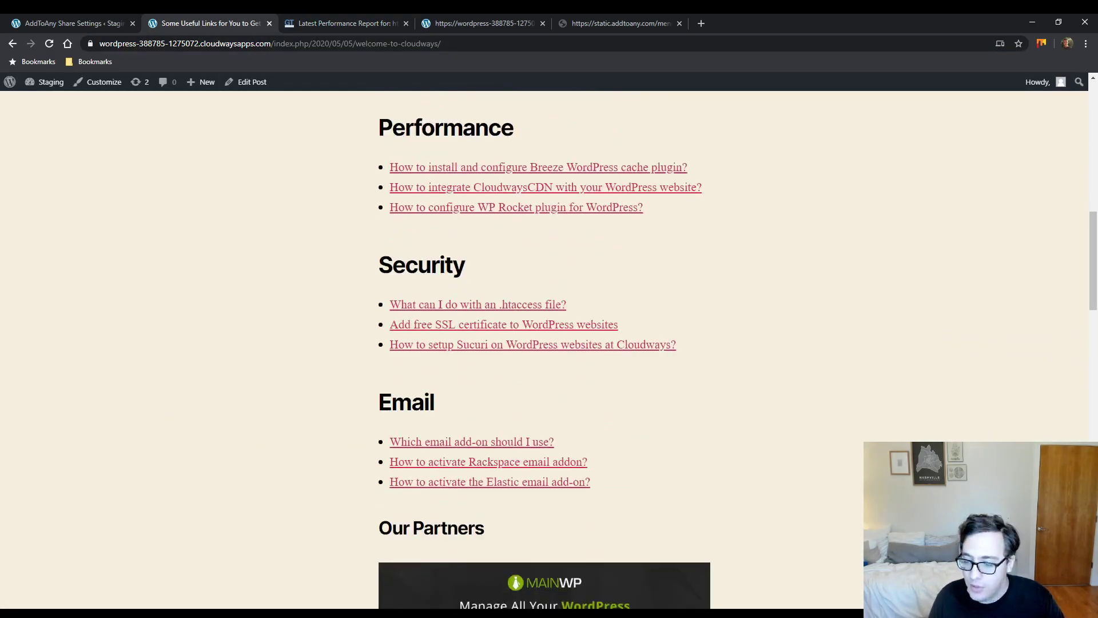
pyautogui.click(343, 23)
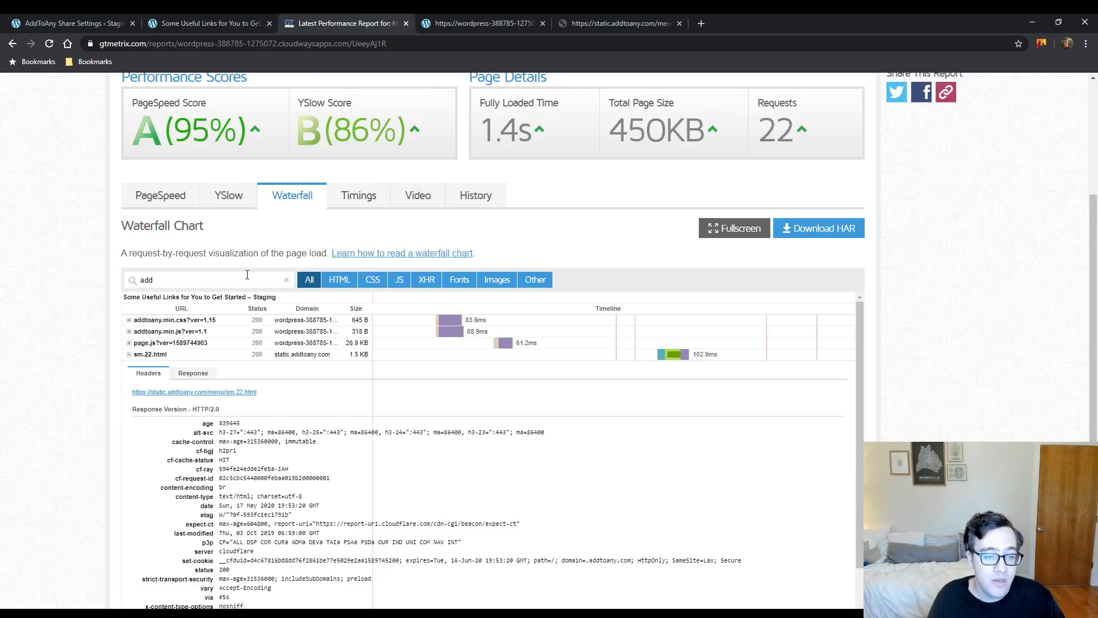
pyautogui.click(164, 359)
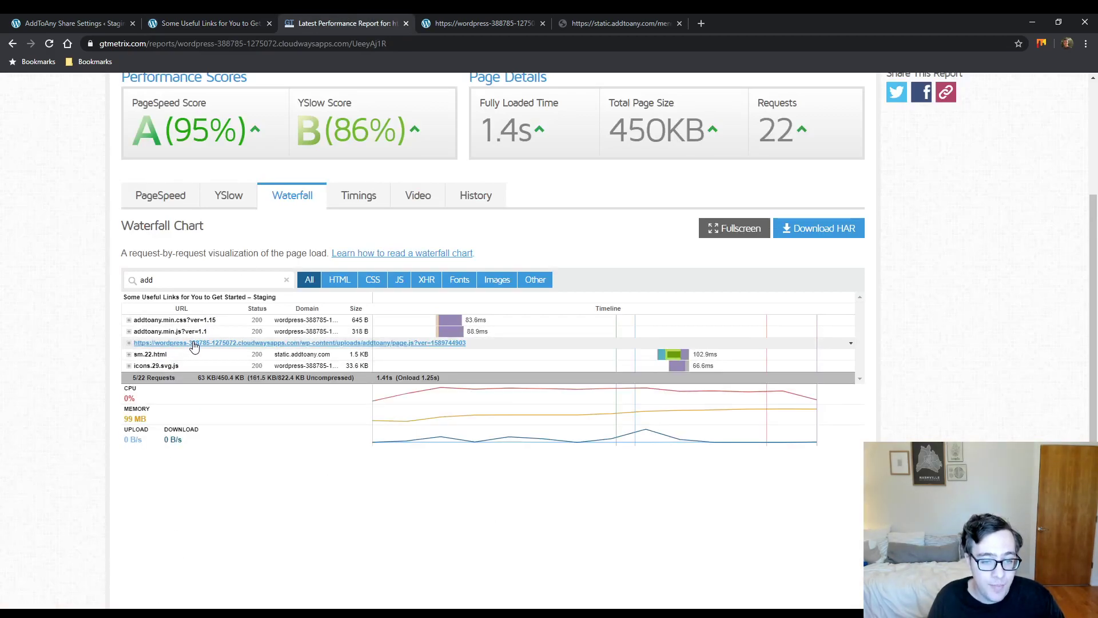
pyautogui.click(190, 343)
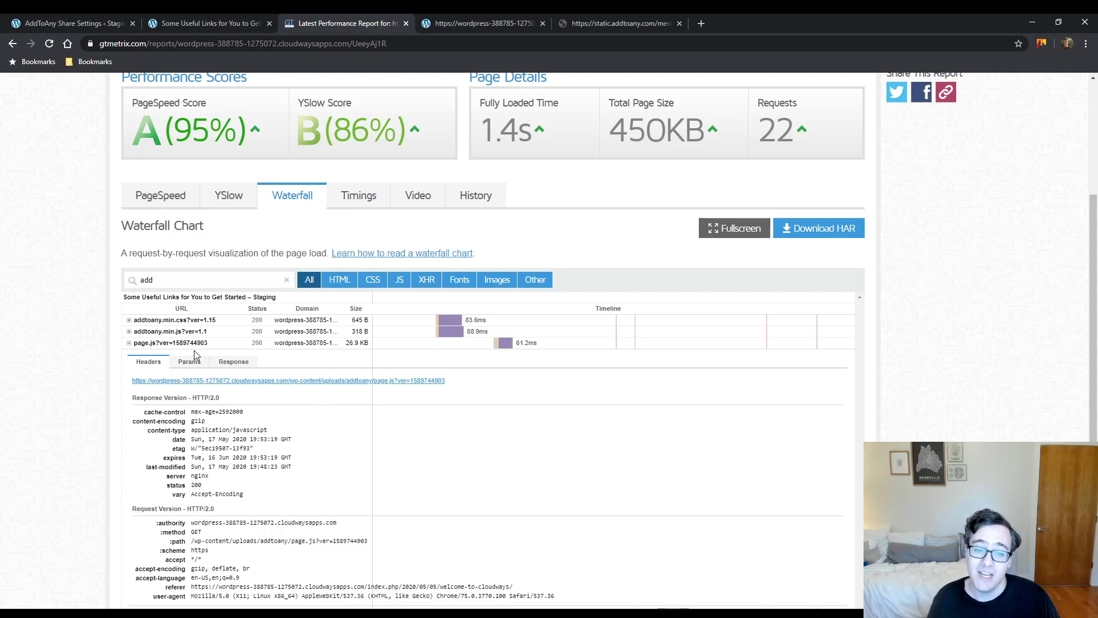
pyautogui.click(198, 341)
# Step: View addtoany.min.js and addtoany.min.css in new tabs, then open icons.29.svg.js
pyautogui.click(200, 335)
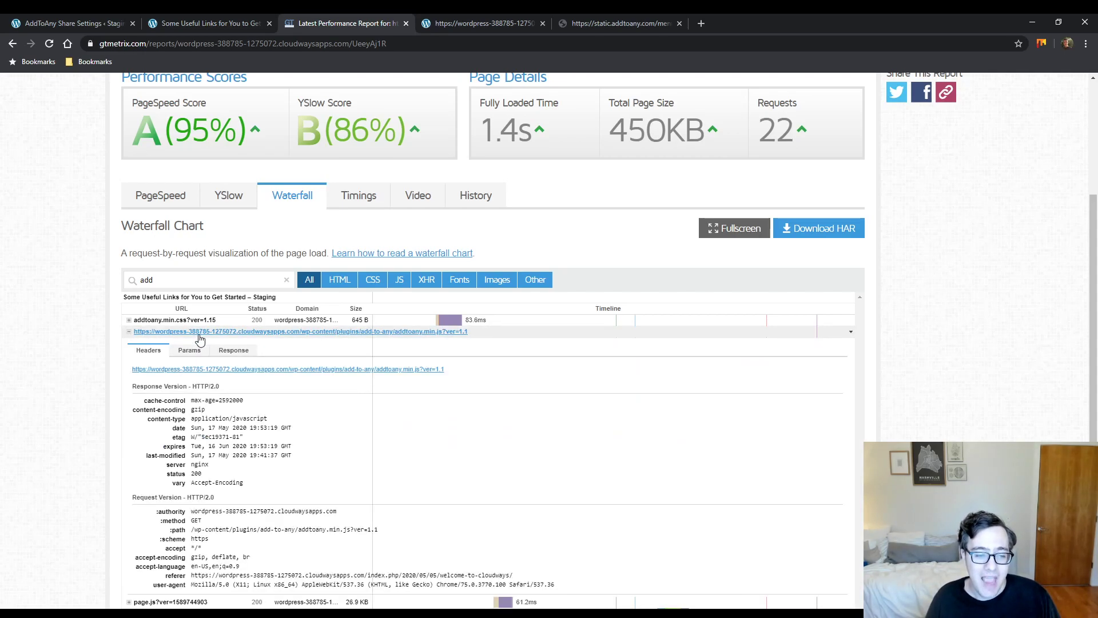
pyautogui.click(258, 369)
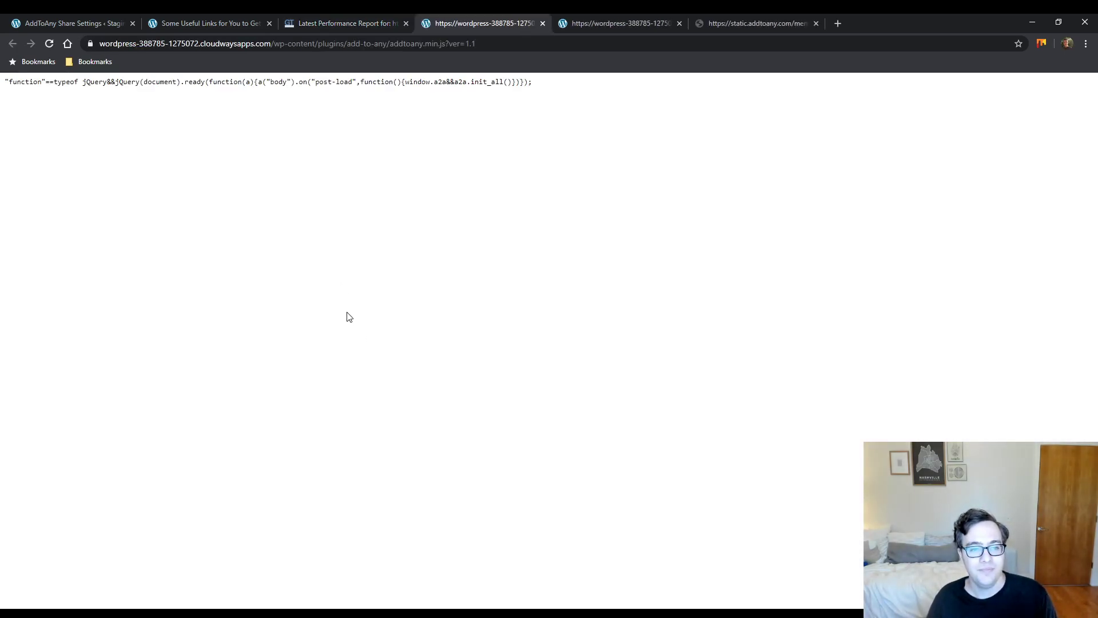
pyautogui.click(542, 23)
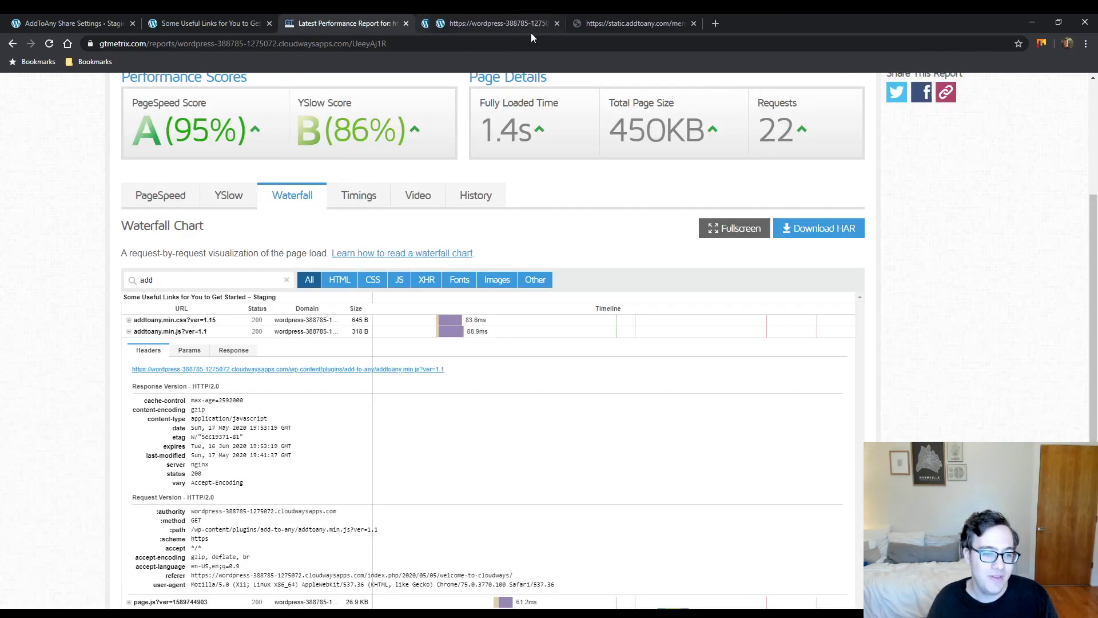
pyautogui.click(207, 332)
pyautogui.click(207, 321)
pyautogui.click(223, 357)
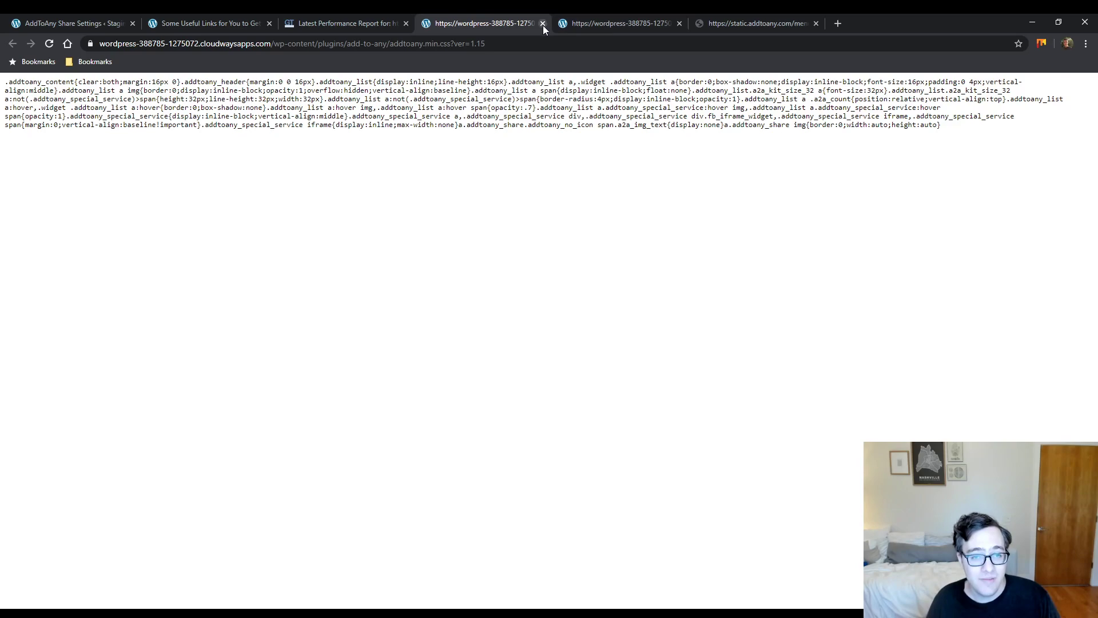
pyautogui.click(543, 23)
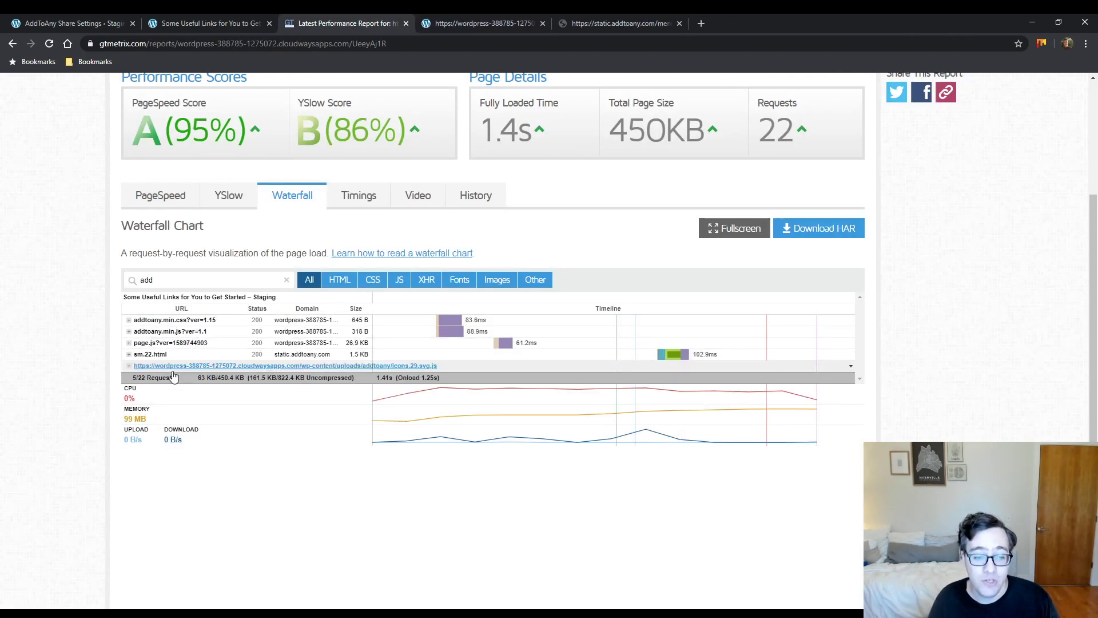
pyautogui.click(173, 370)
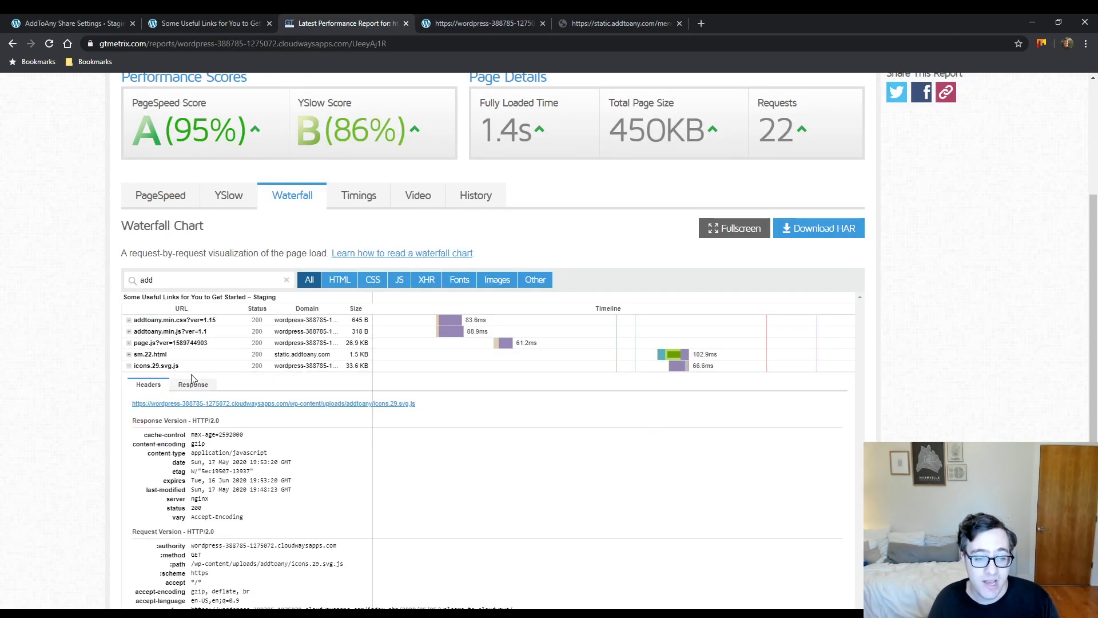
pyautogui.click(215, 405)
# Step: Scroll through the icons.29.svg.js SVG data, then close its tab
pyautogui.scroll(-1, 452, 309)
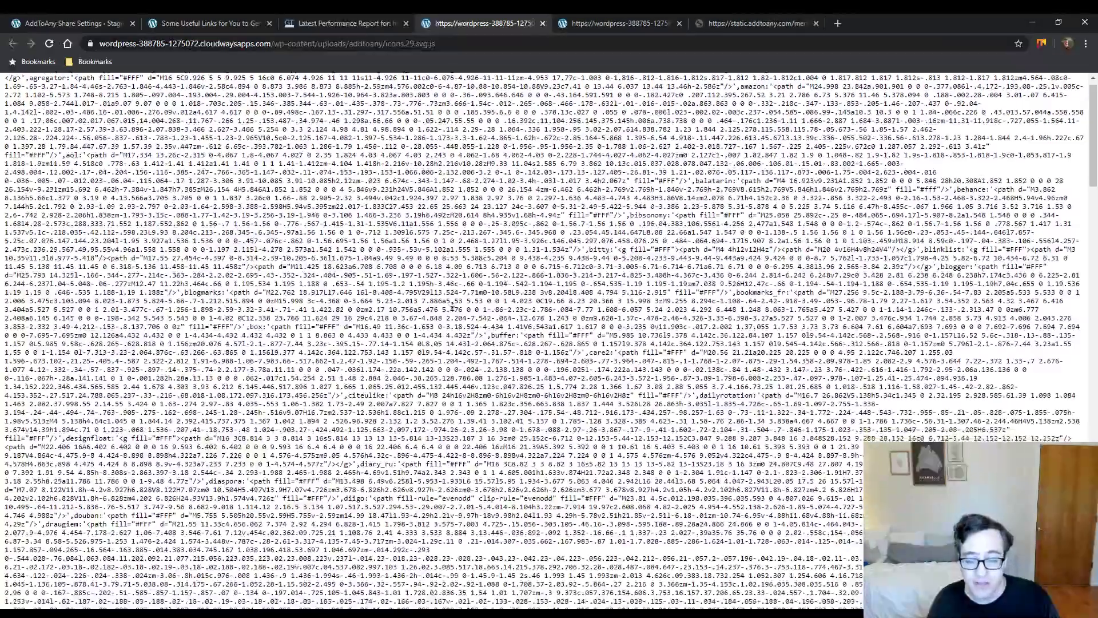
pyautogui.scroll(-20, 452, 309)
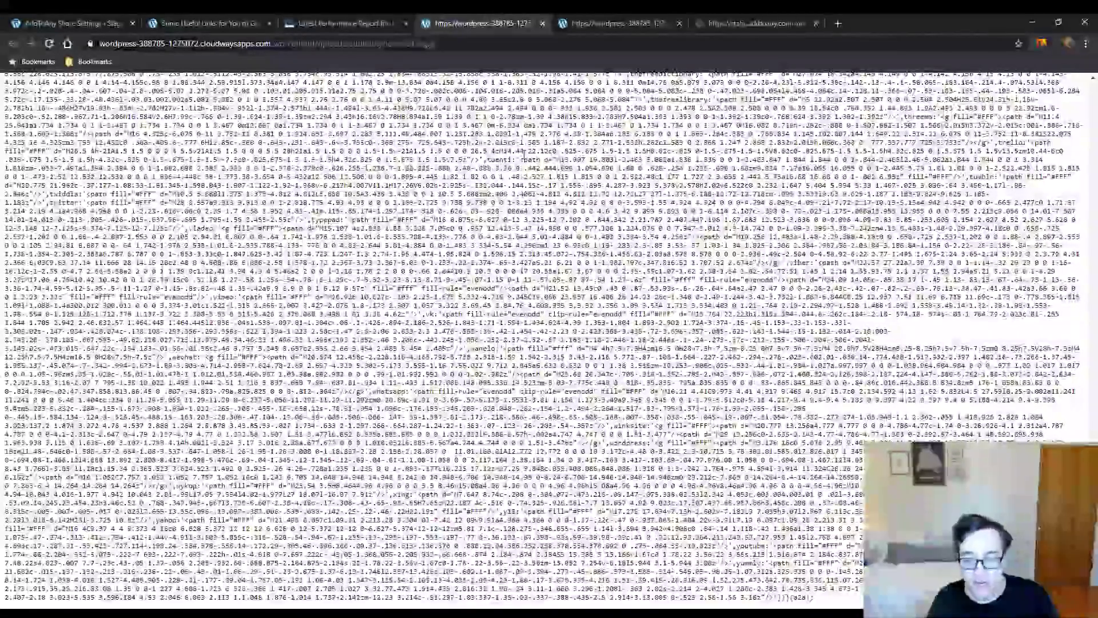
pyautogui.scroll(15, 615, 186)
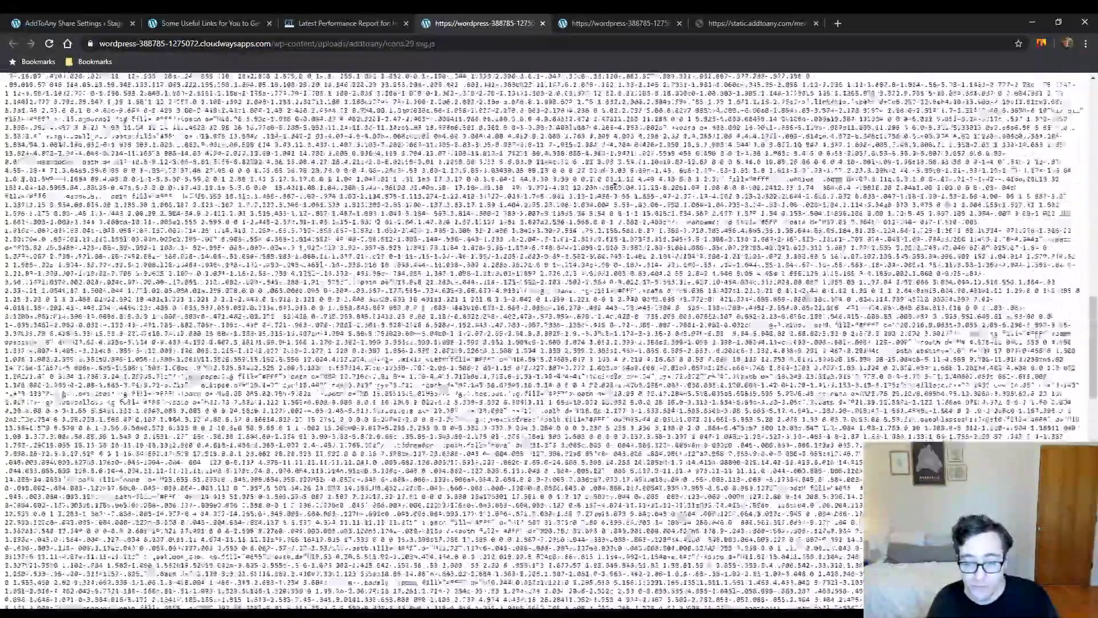
pyautogui.scroll(15, 615, 186)
pyautogui.click(544, 27)
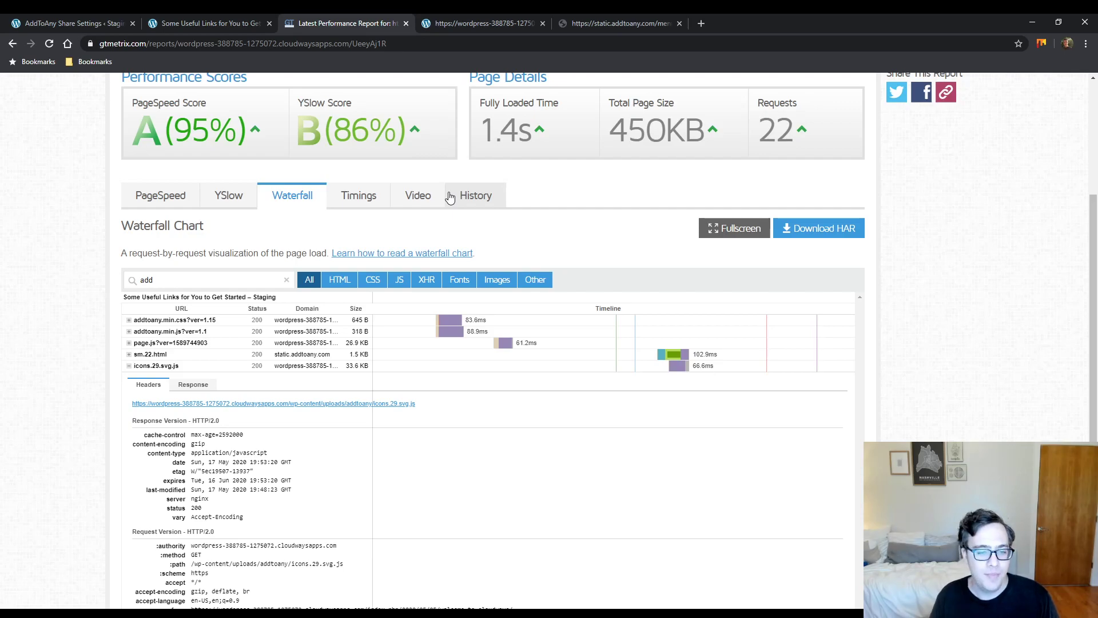
# Step: Collapse the icons.29.svg.js row, leaving all five 'add' requests (63 KB) collapsed
pyautogui.click(323, 366)
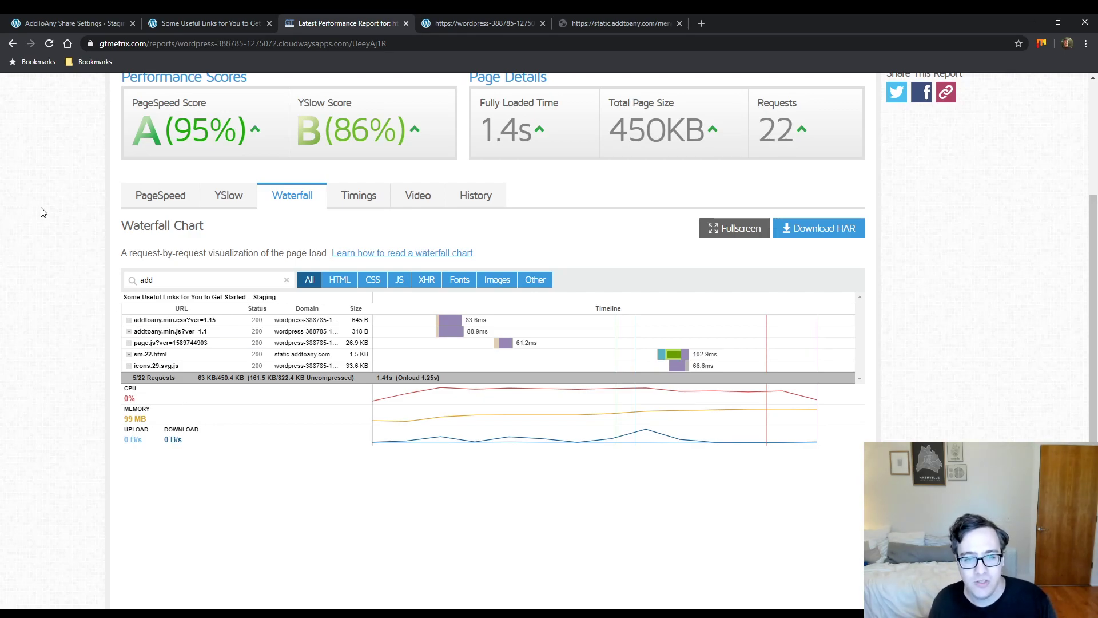
pyautogui.scroll(1, 64, 261)
pyautogui.scroll(1, 43, 285)
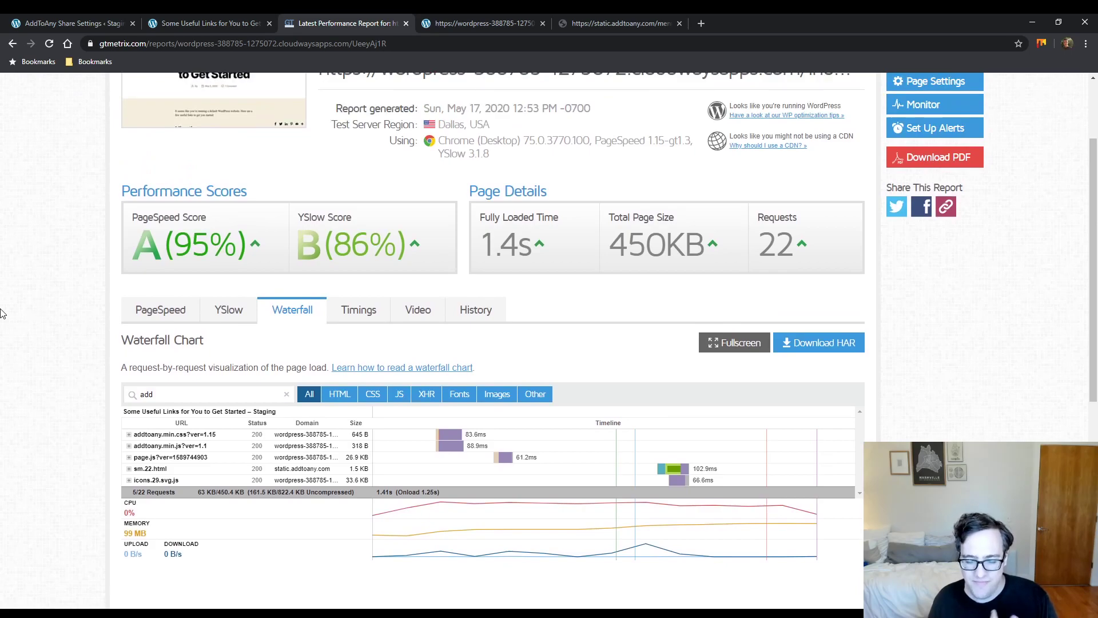